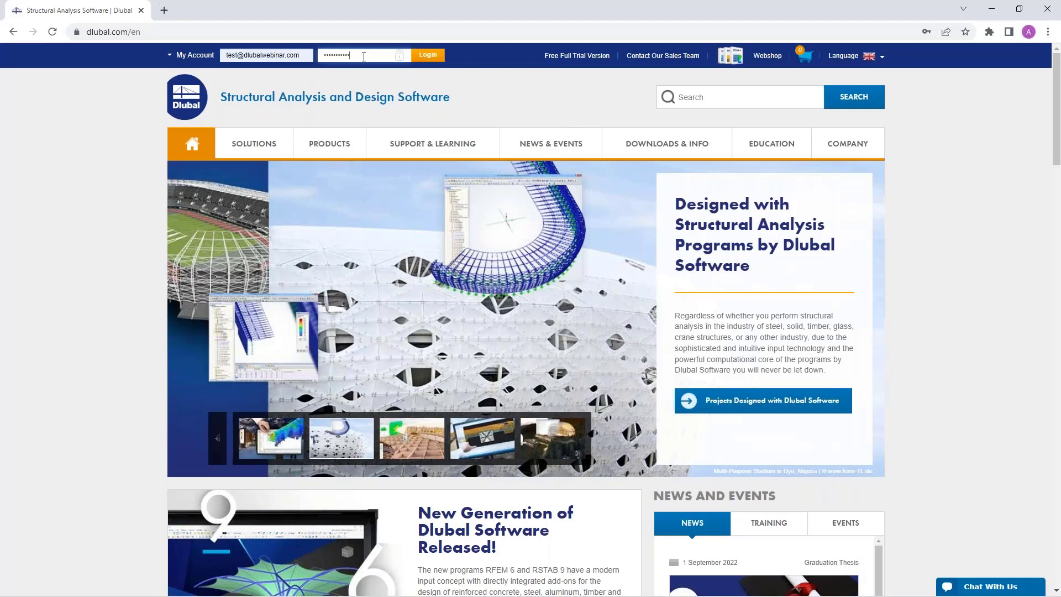
Step: Log in to the account with the entered credentials and view the extranet messages and received newsletters
key("Return")
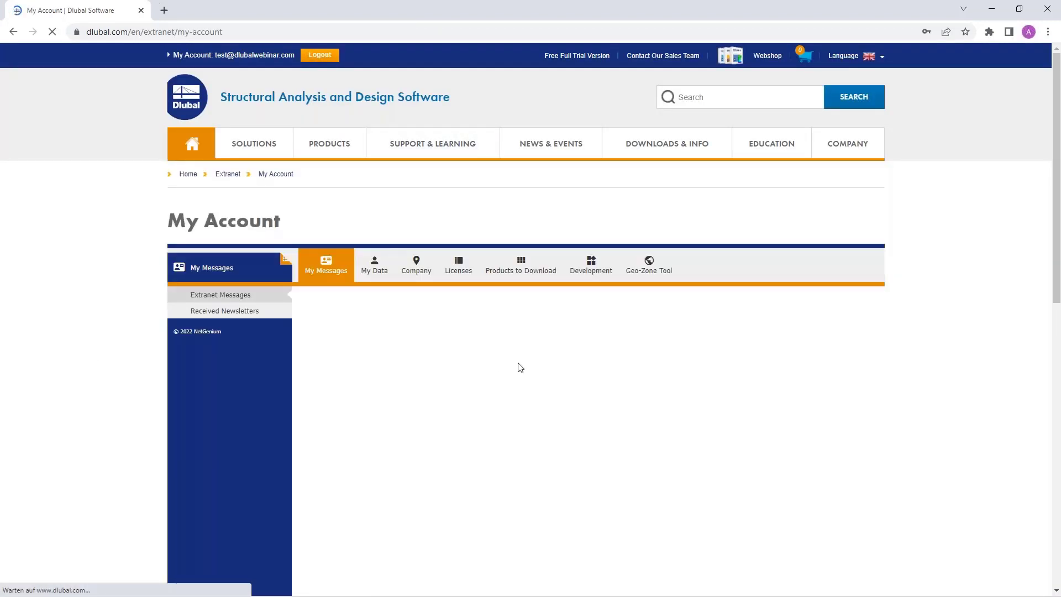
scroll(519, 368, "down", 1)
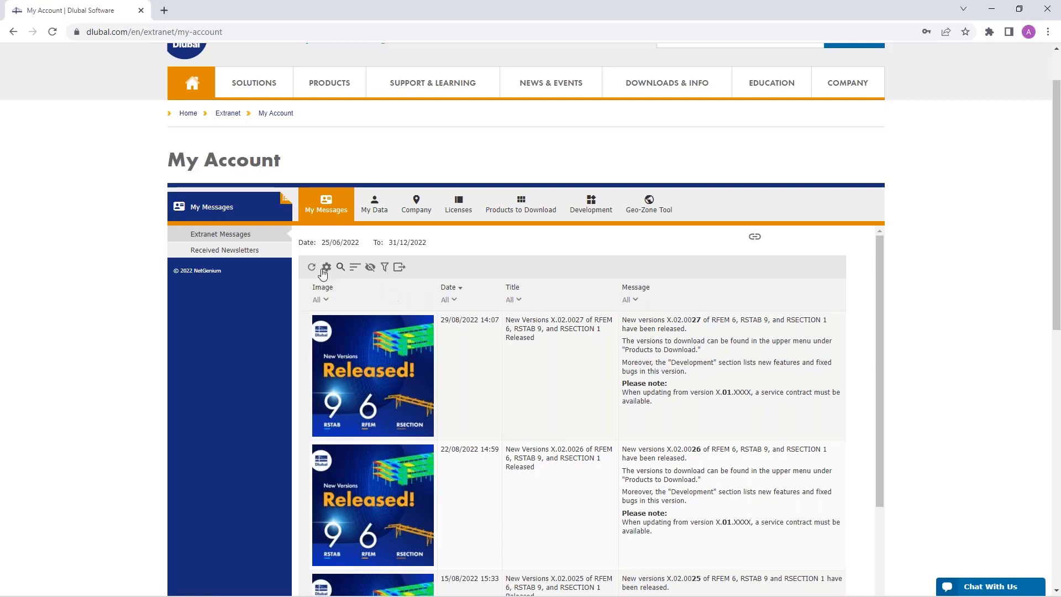
left_click(214, 251)
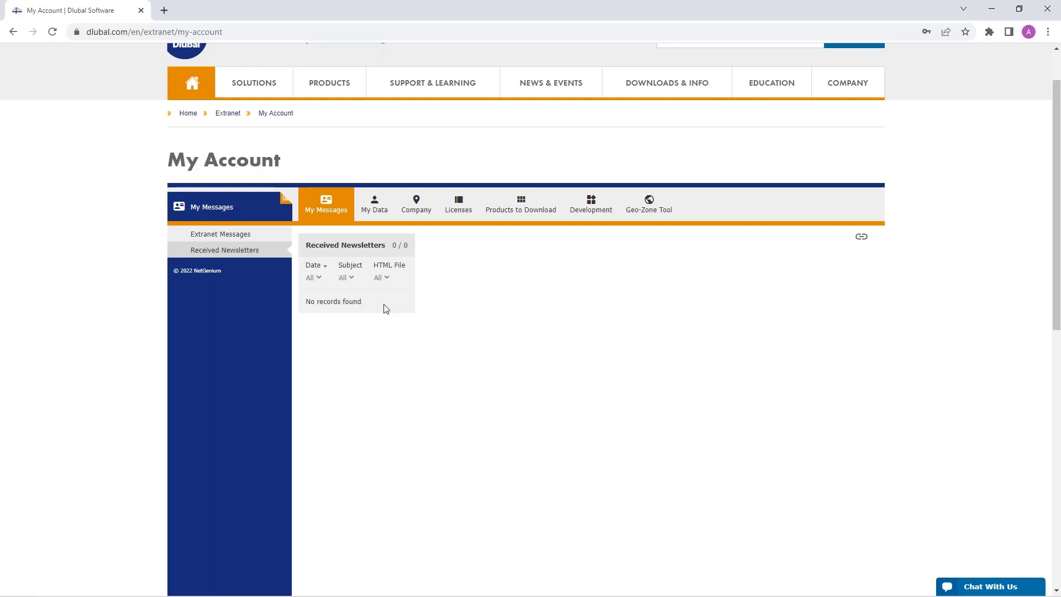
Step: Review the personal user data form, including admin rights and reserved licenses, and view the list of own activities
left_click(374, 206)
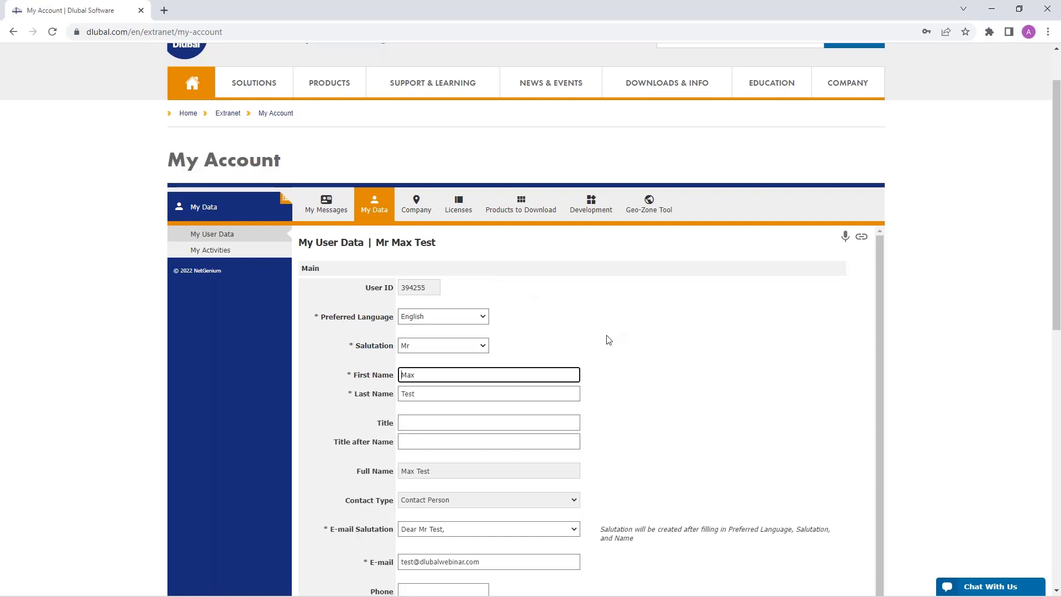
scroll(625, 372, "down", 1)
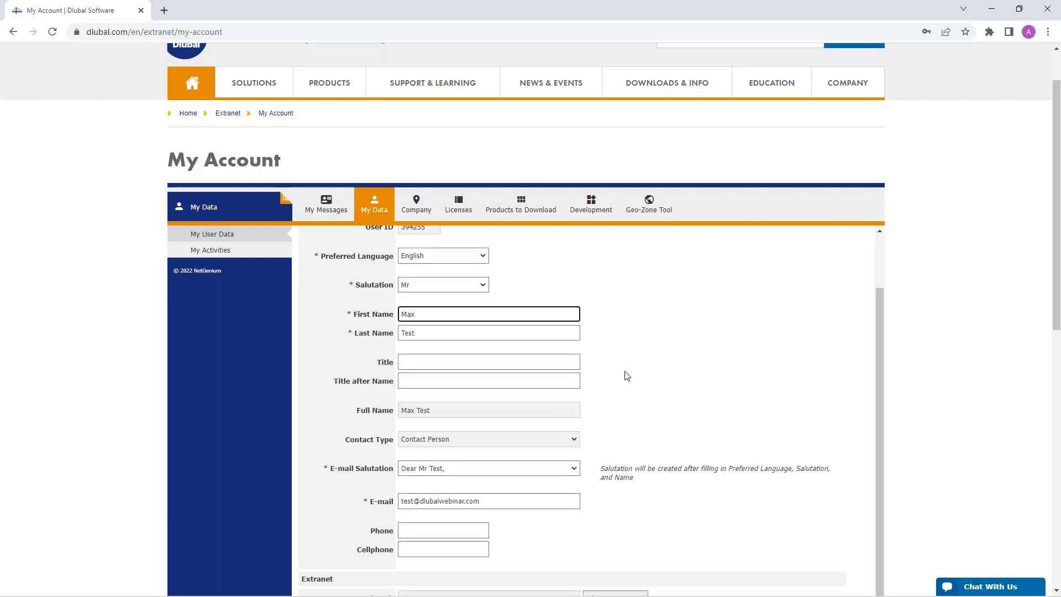
scroll(627, 376, "up", 1)
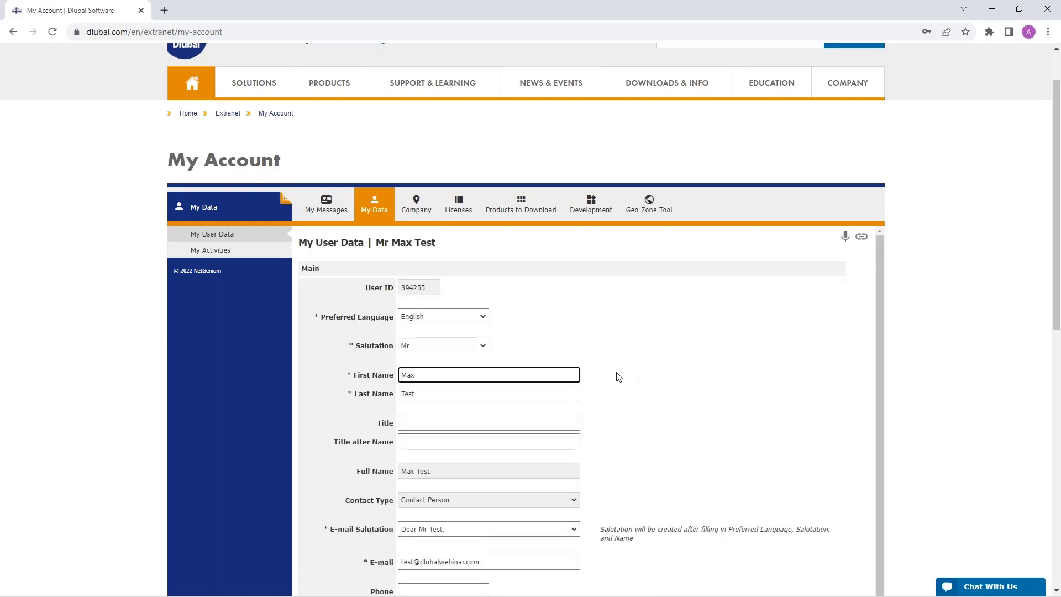
scroll(526, 382, "down", 2)
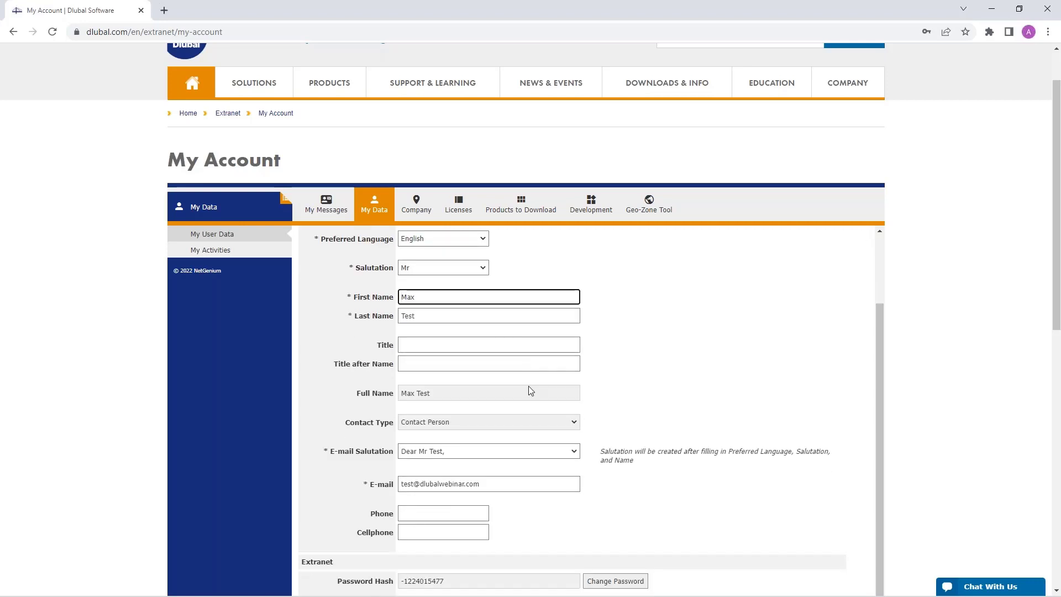
scroll(652, 486, "down", 5)
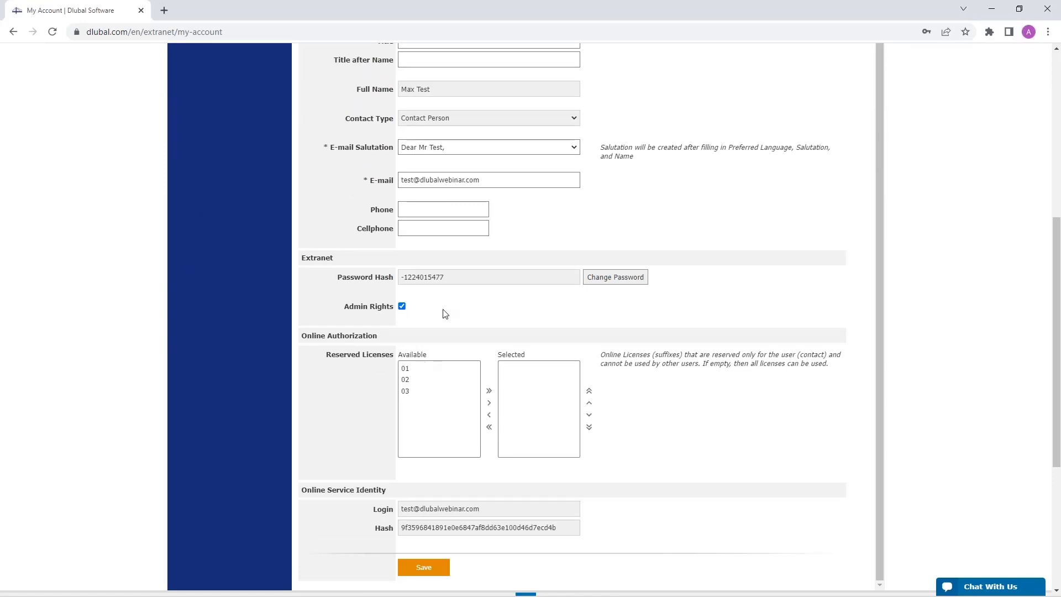
scroll(443, 309, "up", 2)
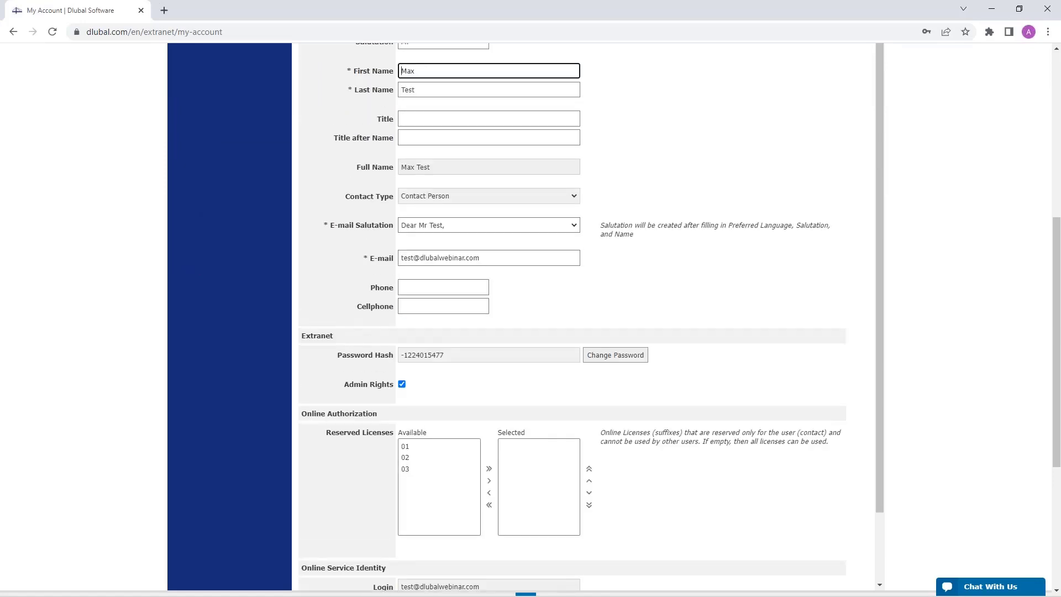
scroll(225, 161, "down", 2)
scroll(225, 161, "up", 8)
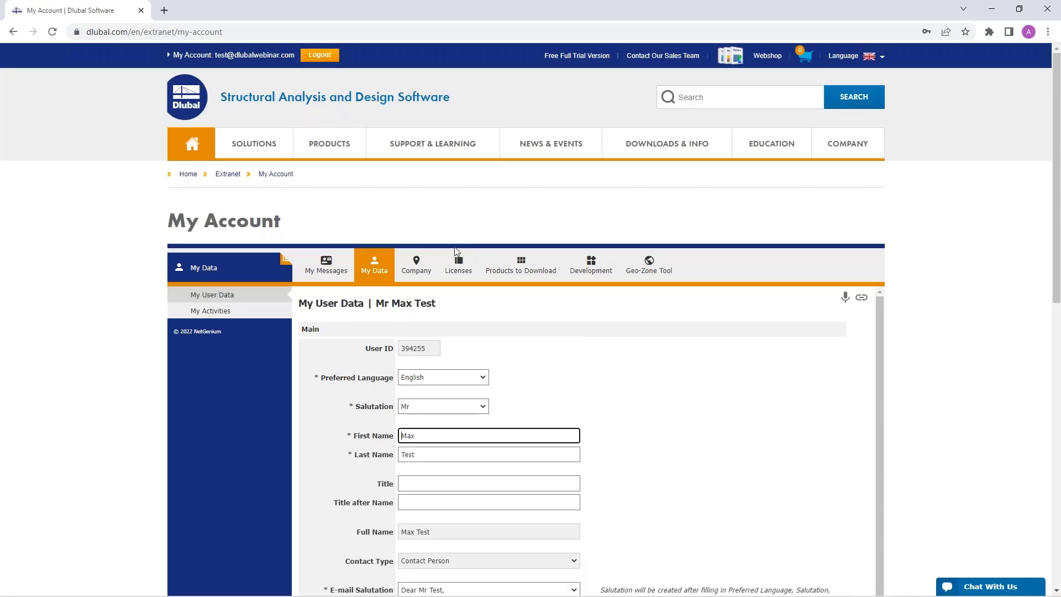
left_click(221, 312)
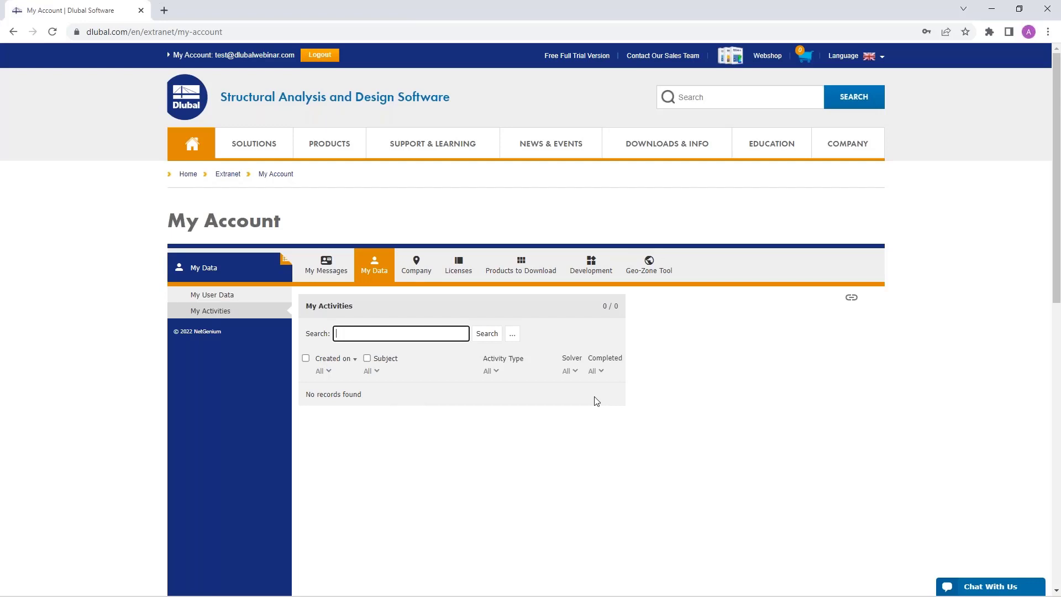
Step: Examine the company record, including its contact details, address and report header settings
left_click(414, 268)
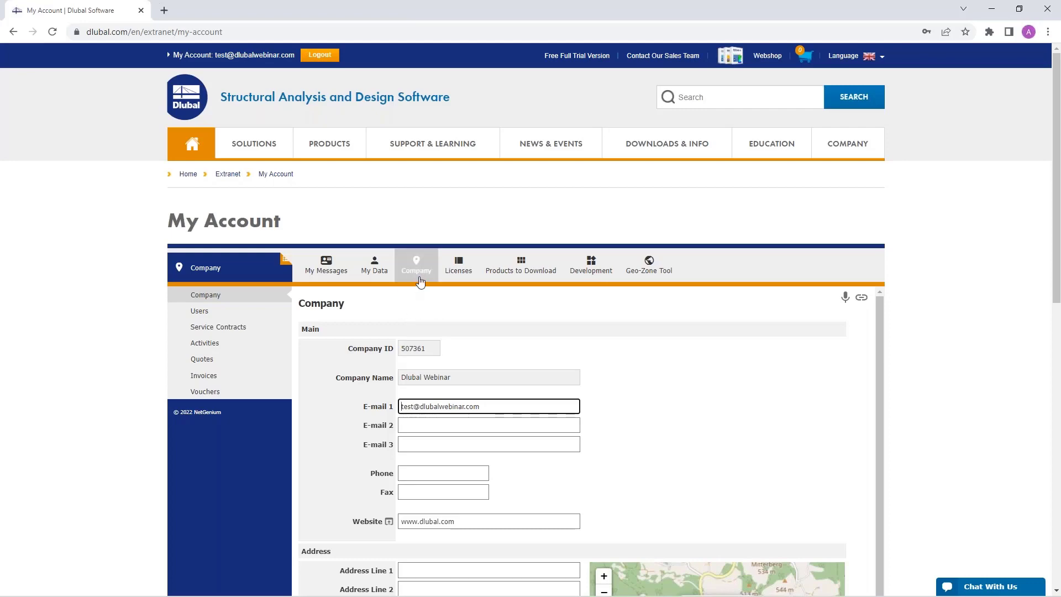
scroll(633, 396, "down", 1)
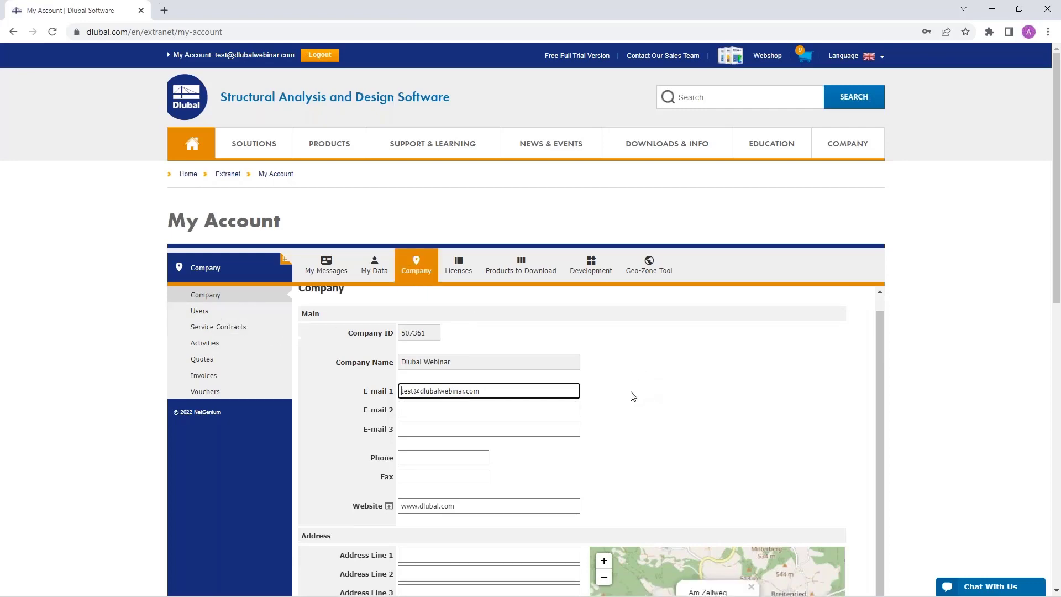
scroll(633, 397, "down", 5)
scroll(503, 338, "down", 3)
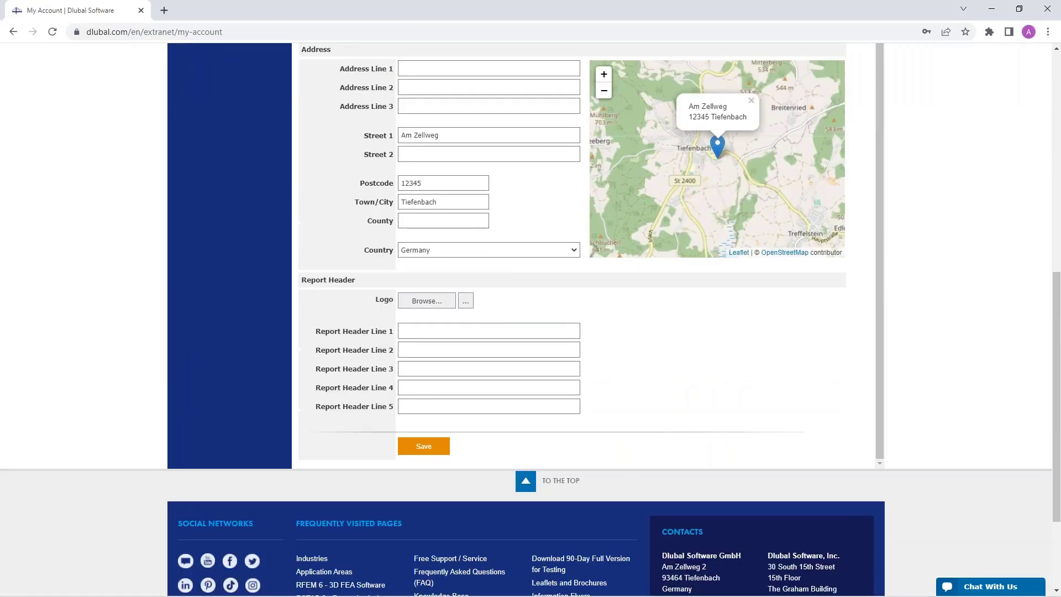
scroll(531, 299, "down", 2)
scroll(535, 274, "up", 10)
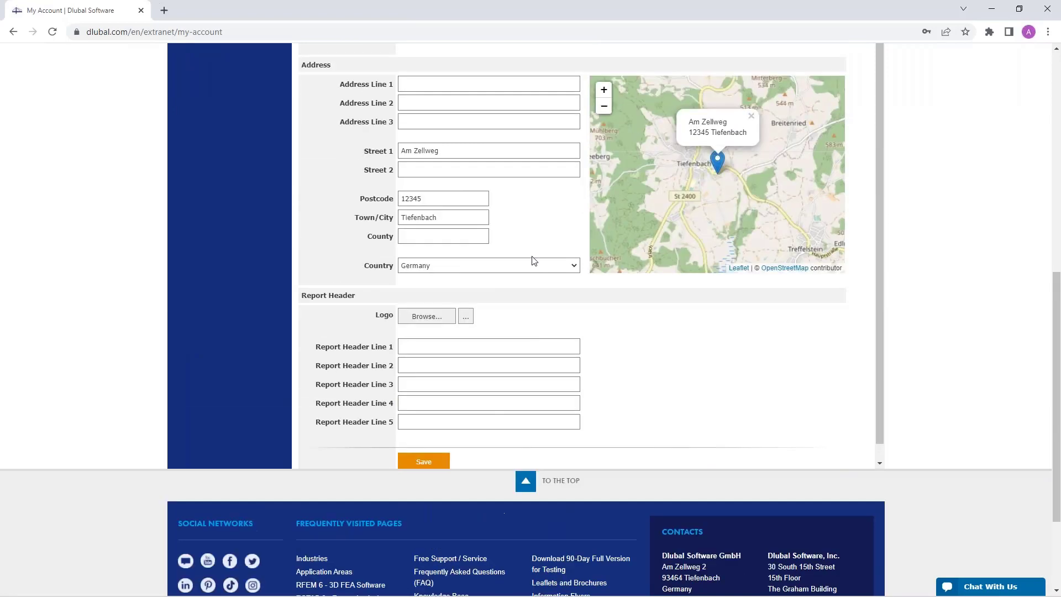
Step: View the company's active users and look through the form for adding a new user, including its extranet settings
left_click(199, 312)
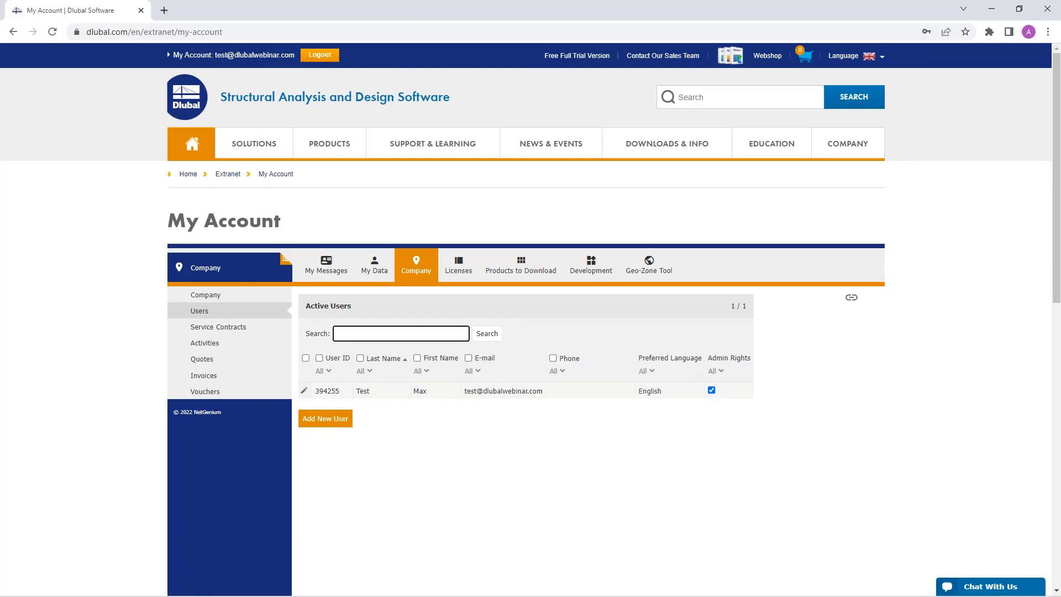
left_click(324, 419)
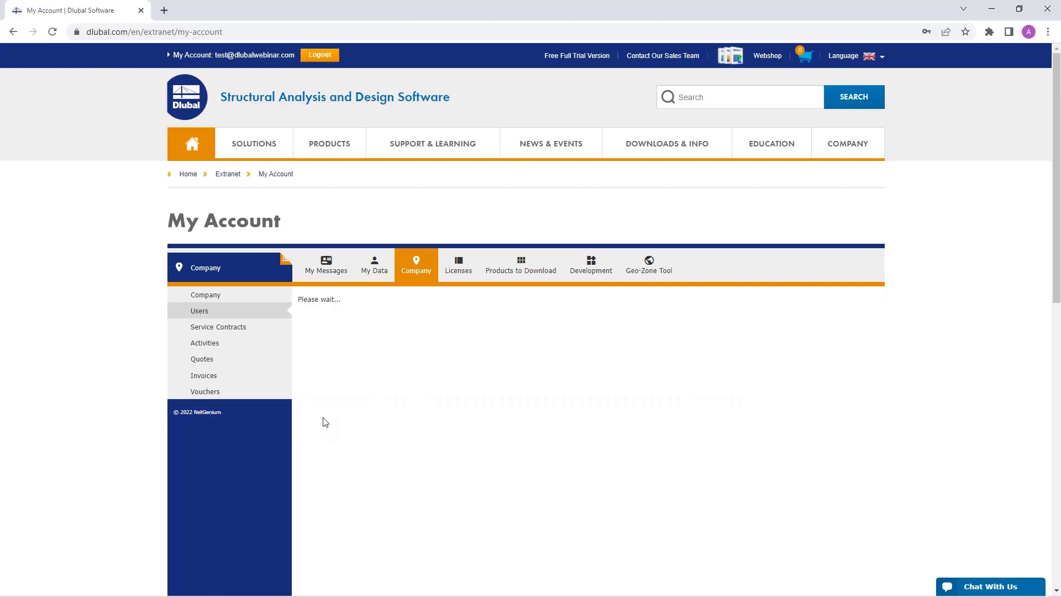
scroll(514, 432, "down", 5)
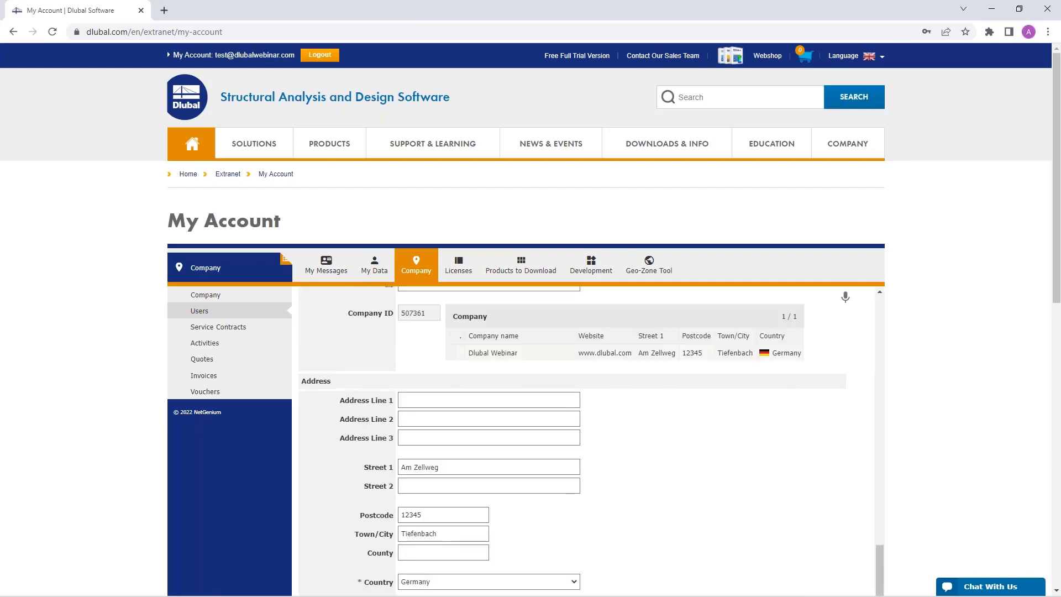
scroll(514, 498, "down", 5)
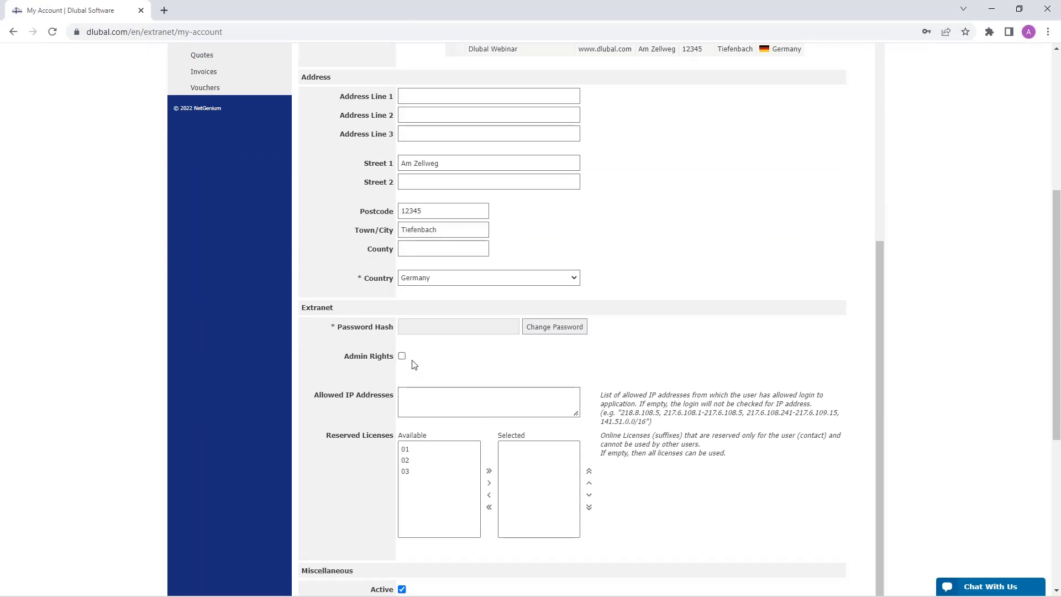
scroll(416, 365, "up", 13)
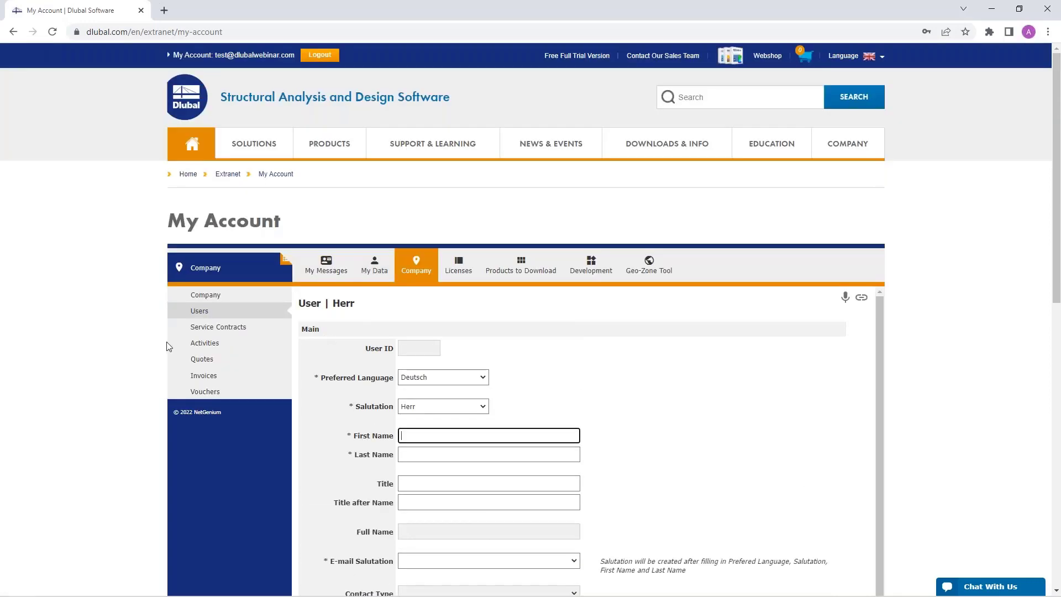
Step: View the company's service contracts, activities, quotes, invoices and vouchers one after another
left_click(221, 328)
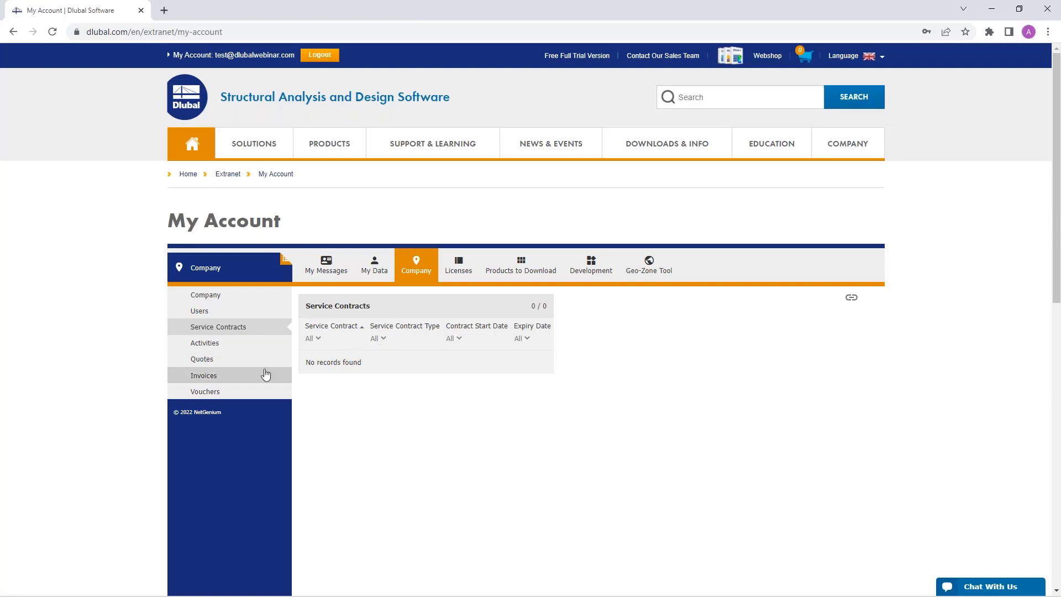
left_click(238, 347)
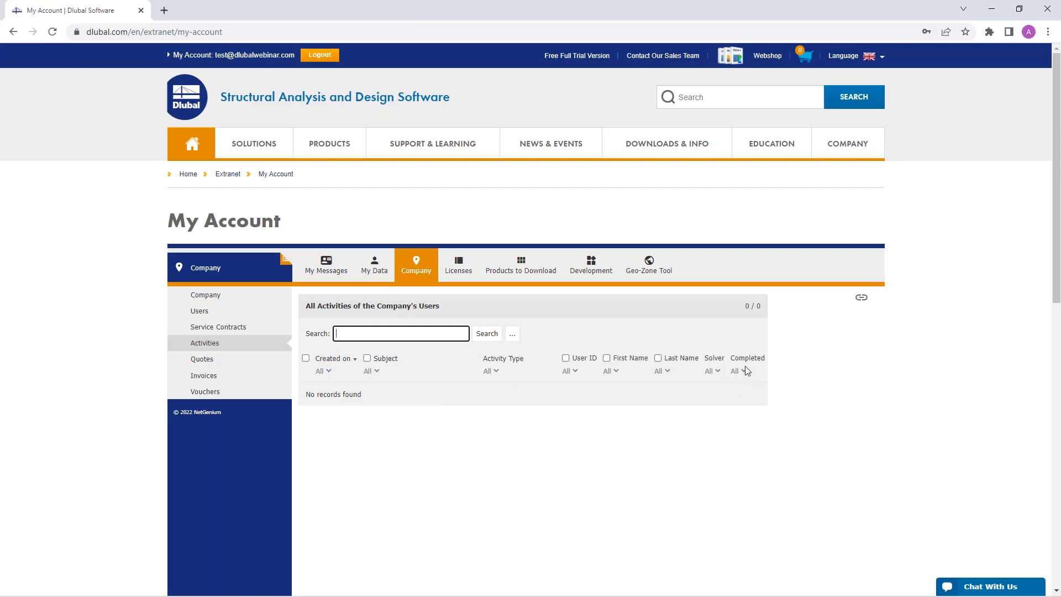
left_click(202, 360)
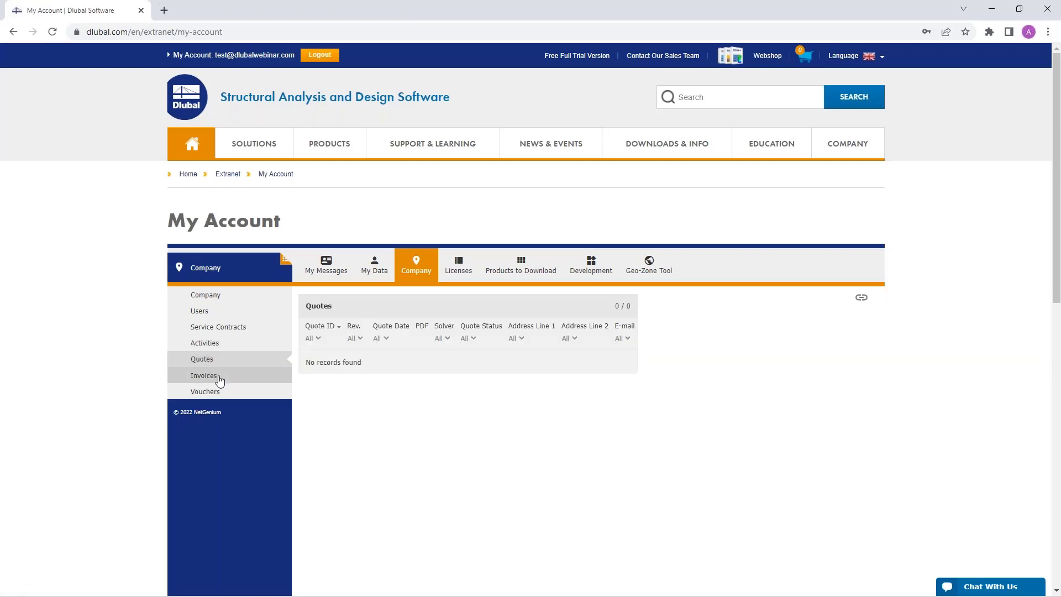
left_click(220, 378)
left_click(209, 394)
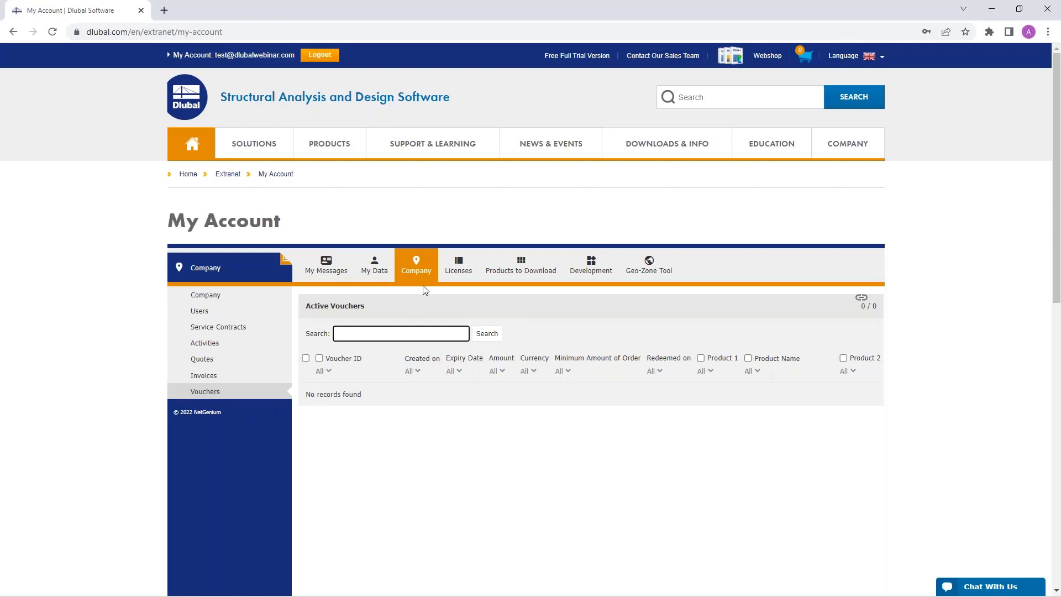
Step: Examine the licensed products table for RFEM 6, RSTAB 9, RSECTION 1 and Service, including the assignment to licenses 01 to 03
left_click(459, 267)
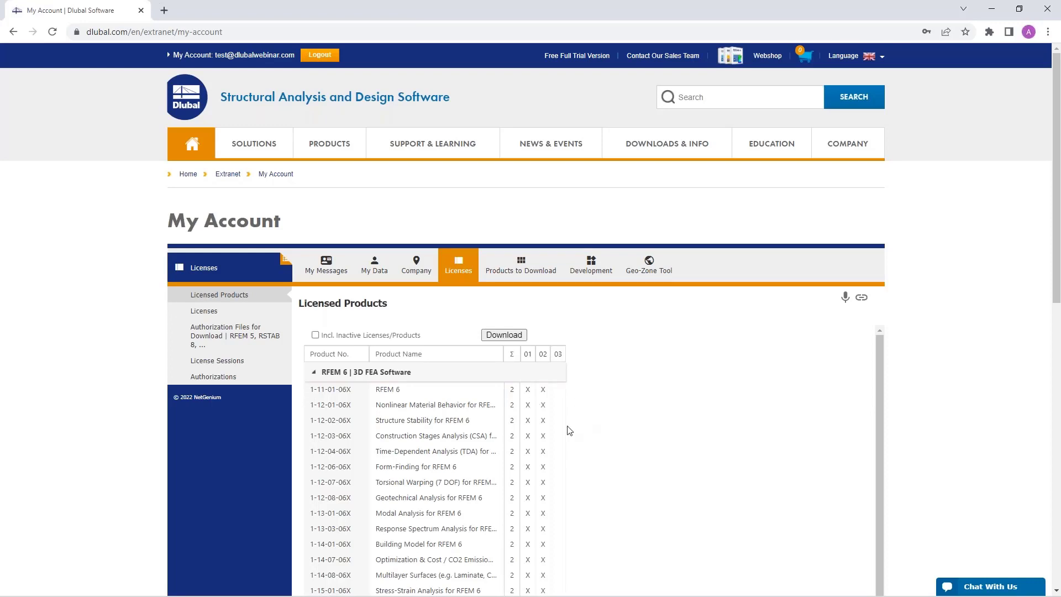
scroll(568, 430, "down", 2)
scroll(567, 429, "up", 2)
scroll(807, 381, "down", 2)
scroll(813, 372, "up", 2)
left_click_drag(1058, 275, 1056, 385)
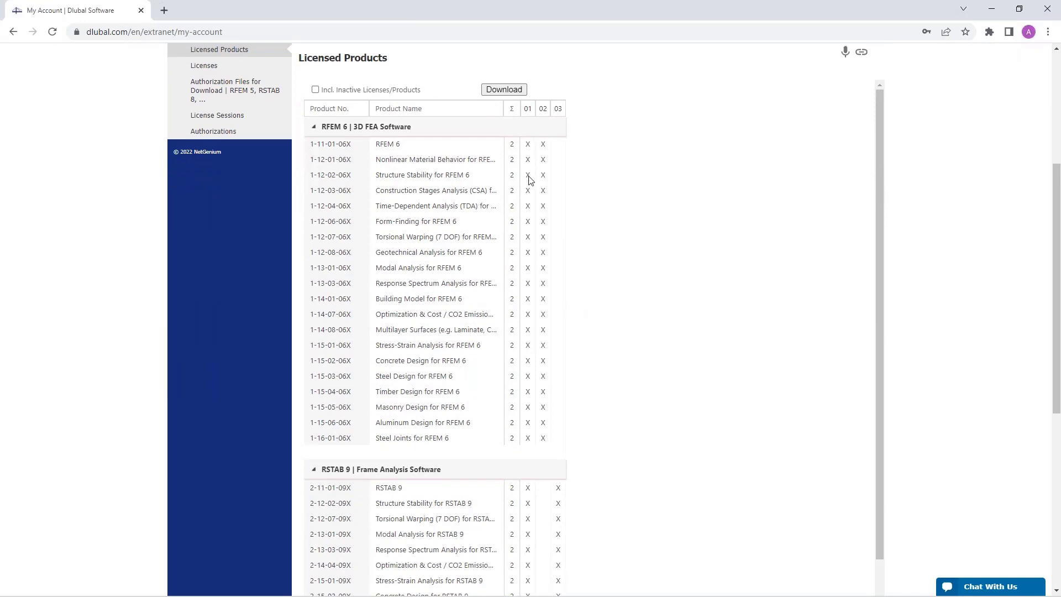
scroll(525, 489, "down", 2)
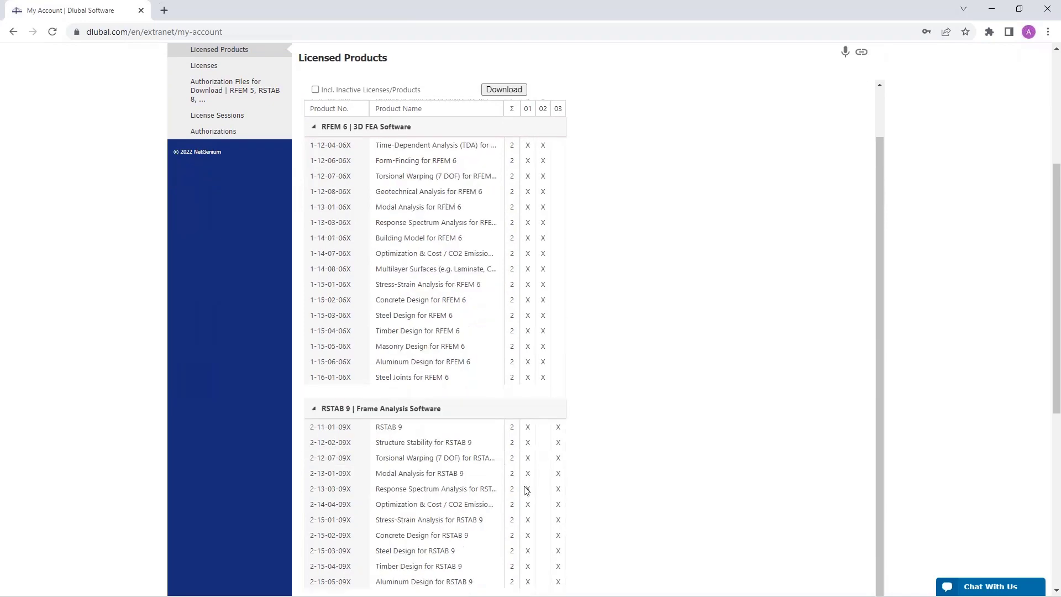
scroll(526, 490, "down", 2)
scroll(365, 163, "up", 2)
scroll(450, 267, "down", 2)
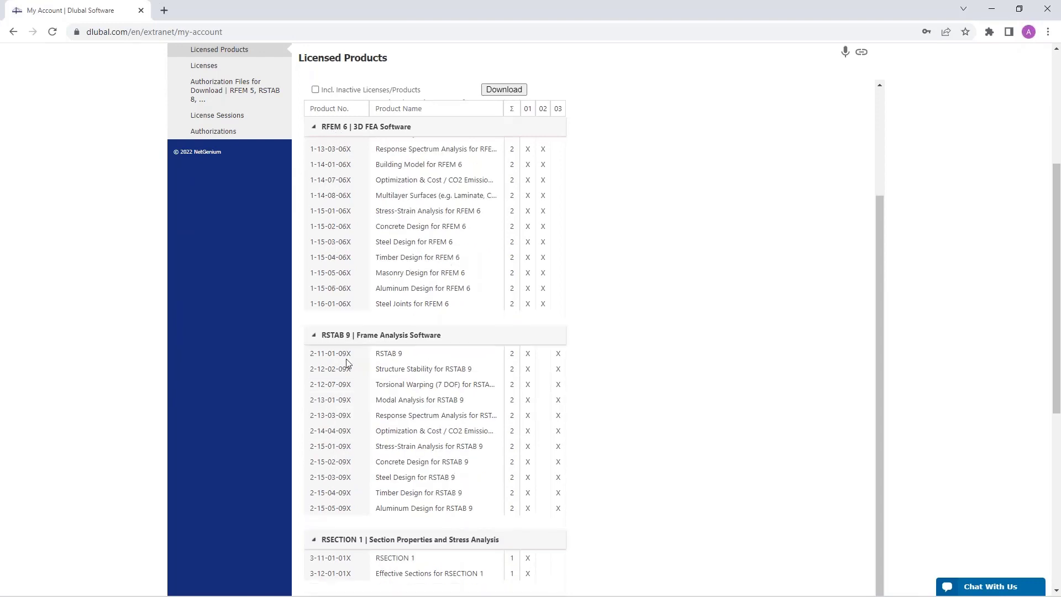
scroll(473, 407, "down", 3)
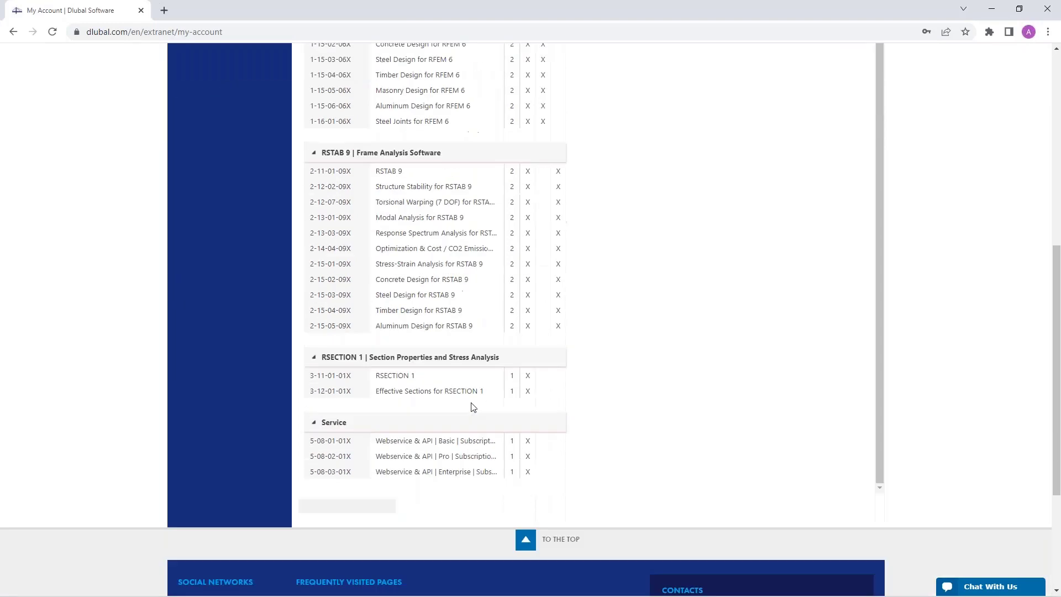
scroll(474, 407, "up", 2)
scroll(474, 407, "up", 1)
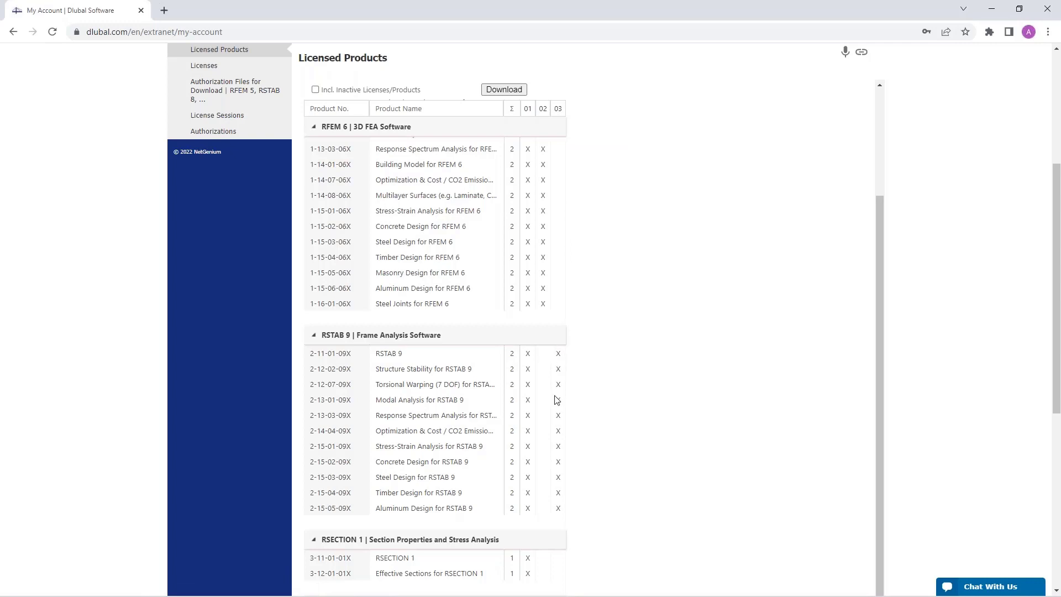
scroll(597, 380, "up", 3)
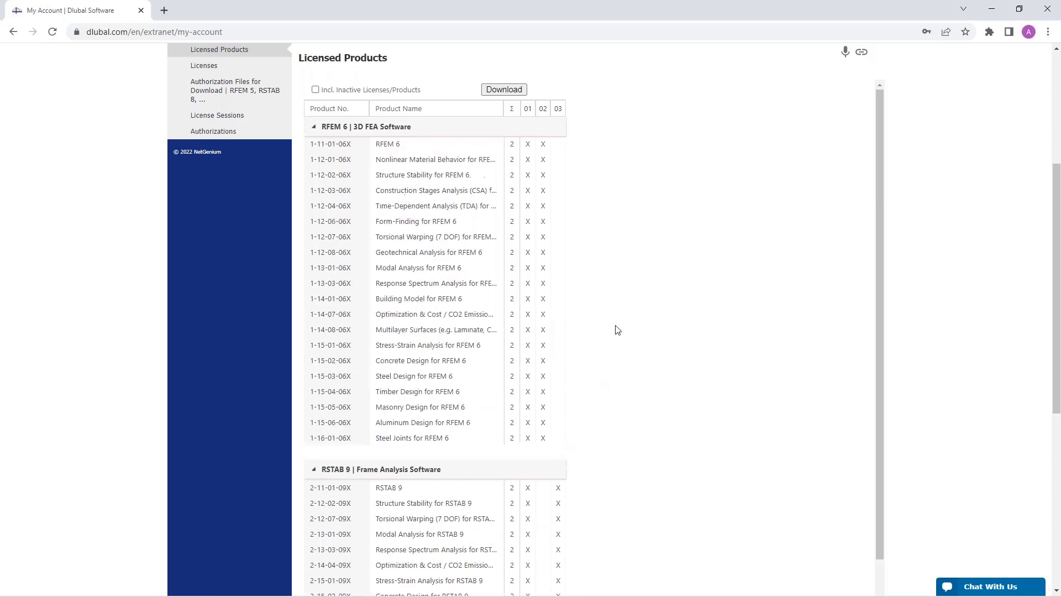
scroll(388, 325, "up", 5)
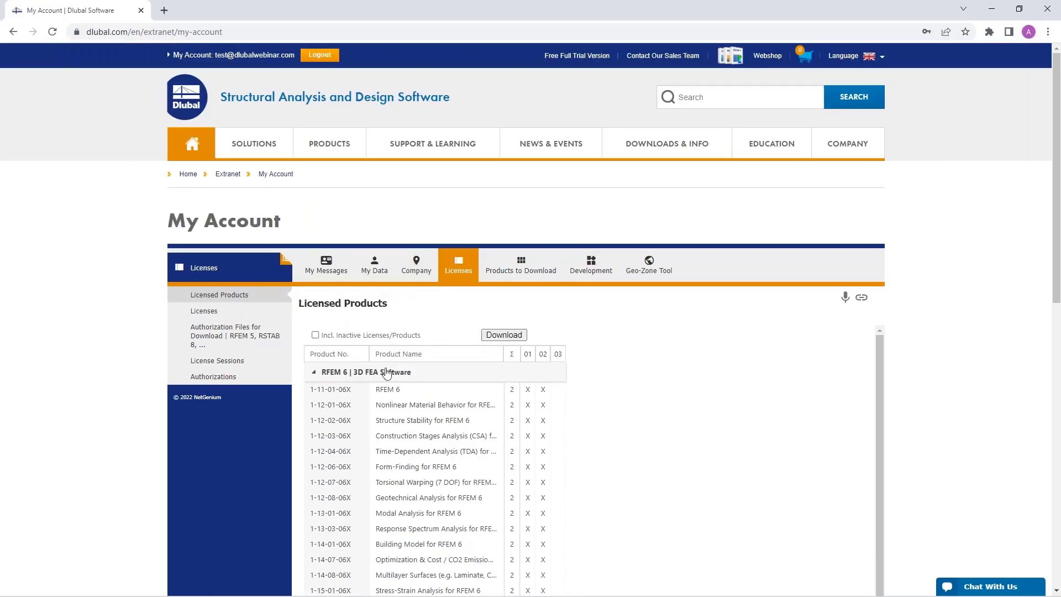
Step: View the active licenses, the currently borrowed licenses and the authorization files for RFEM 5 and RSTAB 8
left_click(200, 311)
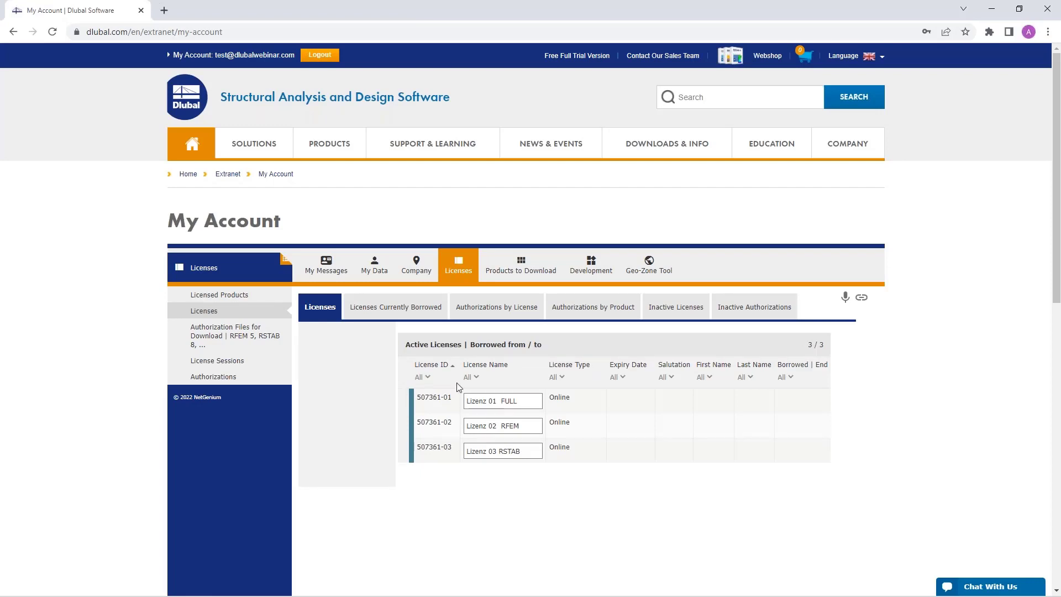
left_click(378, 308)
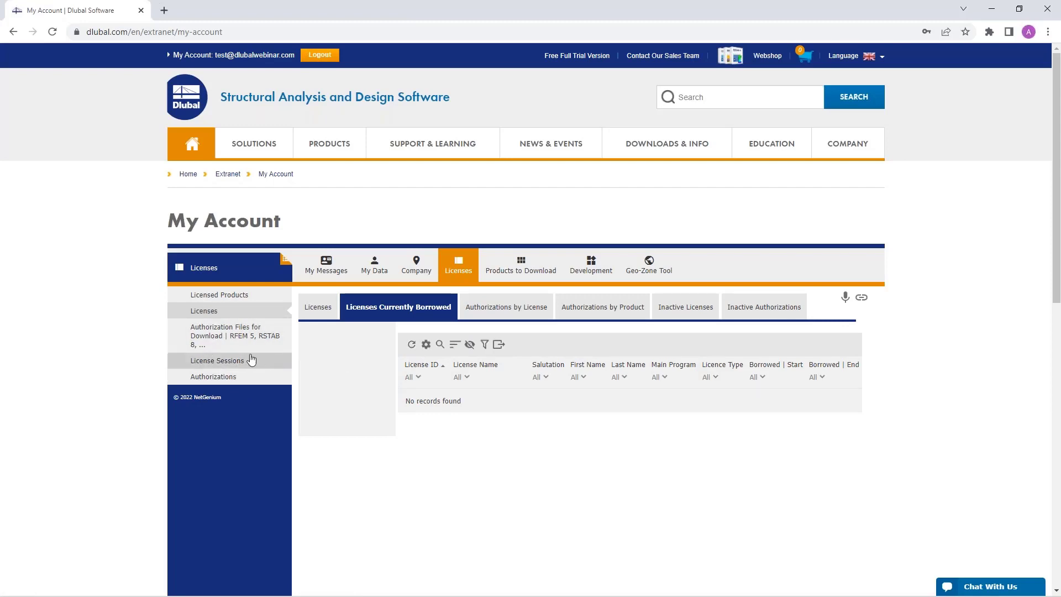
left_click(215, 336)
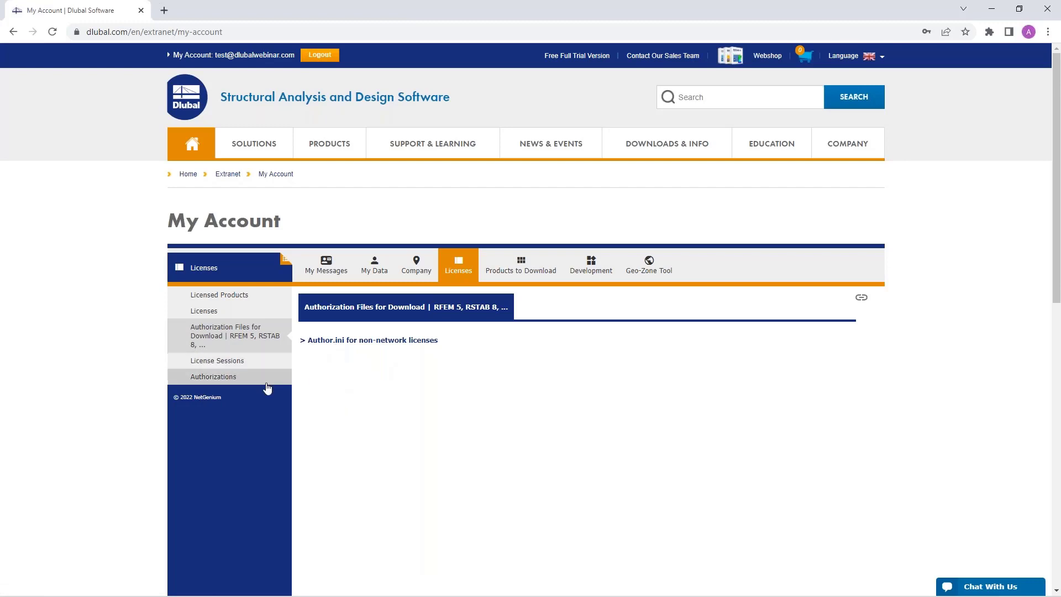
Step: View the active license sessions for online licenses and look through the list of active authorizations
left_click(226, 362)
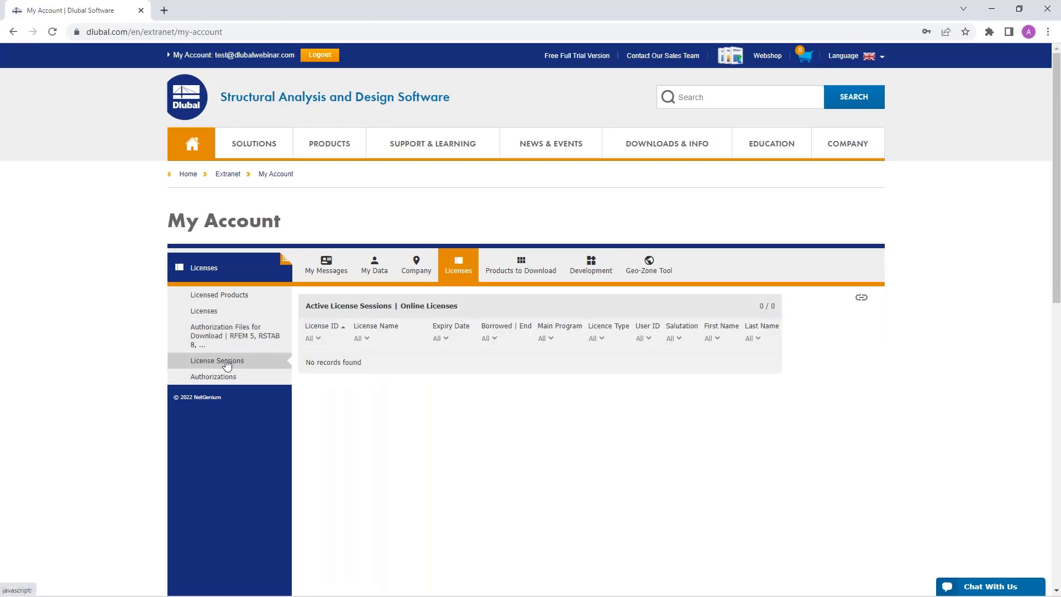
left_click(224, 380)
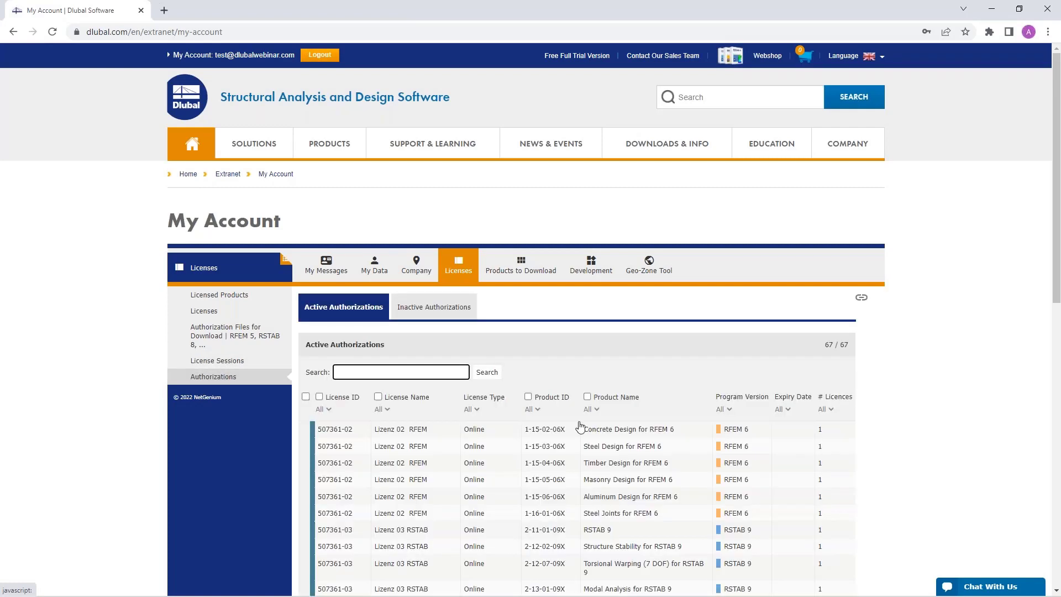
scroll(580, 425, "down", 3)
scroll(580, 425, "up", 3)
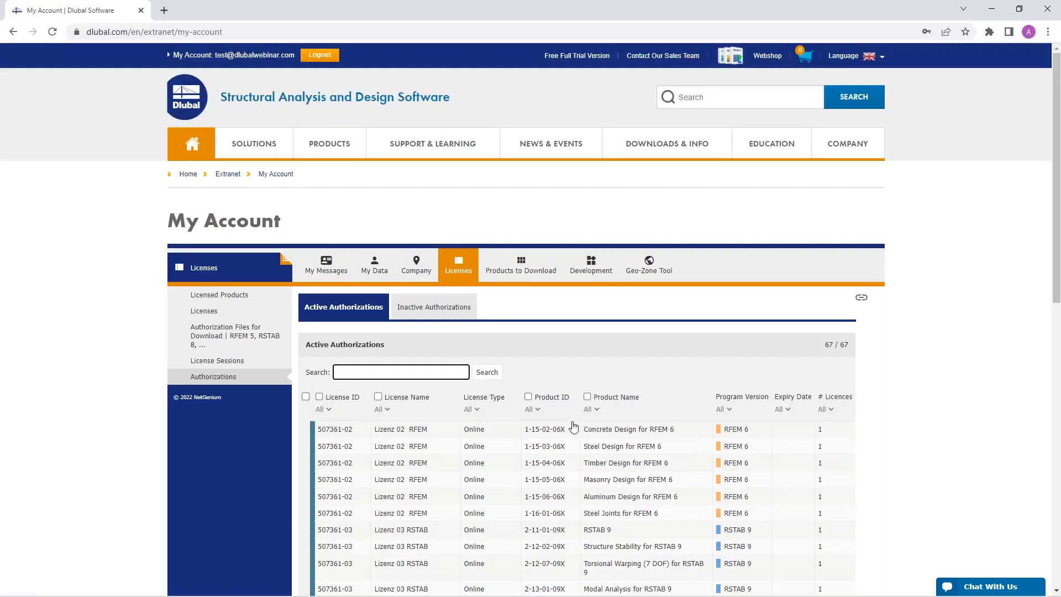
Step: View the current R20 and R19 versions to download and look through the older versions for customers with a service contract
left_click(514, 268)
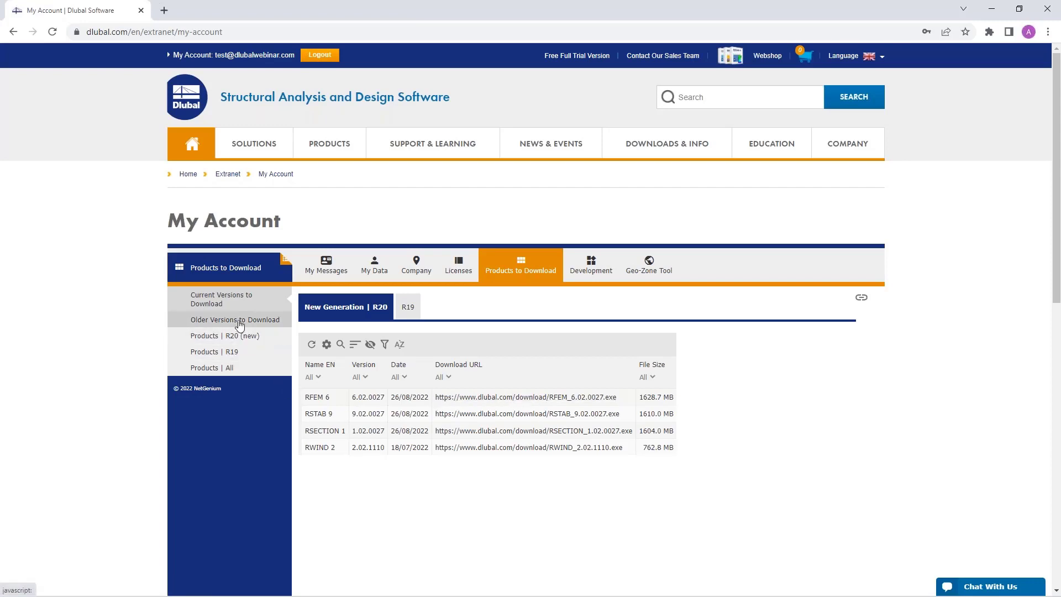
left_click(407, 309)
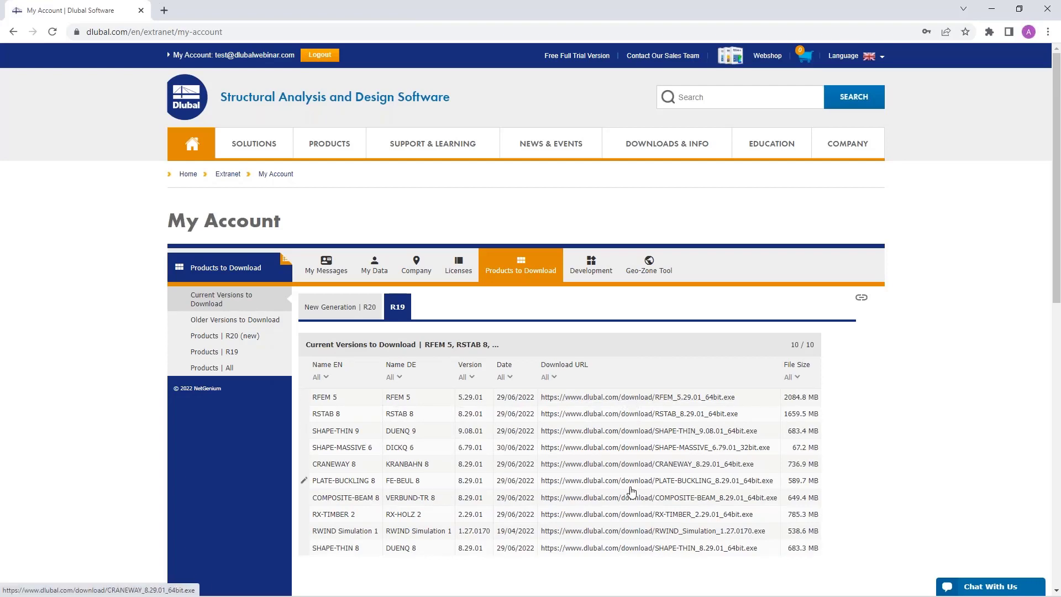
left_click(226, 321)
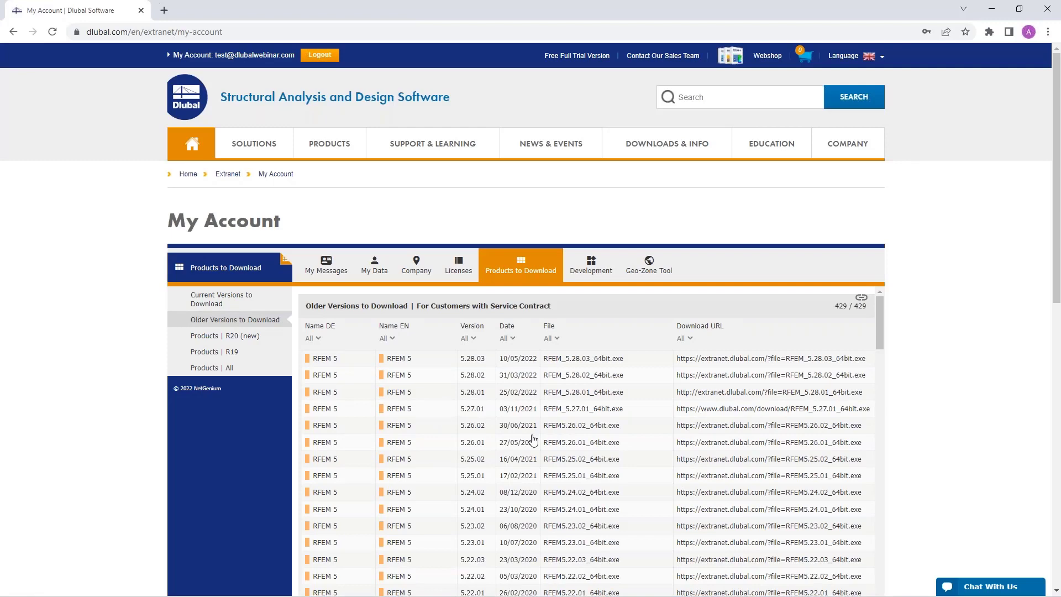
scroll(533, 440, "down", 3)
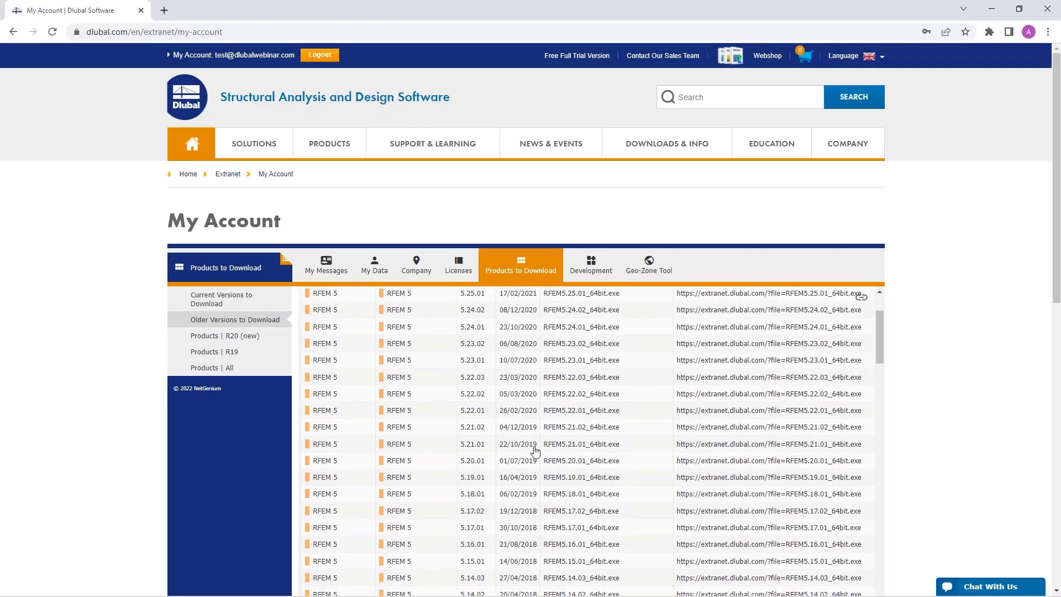
scroll(587, 468, "down", 9)
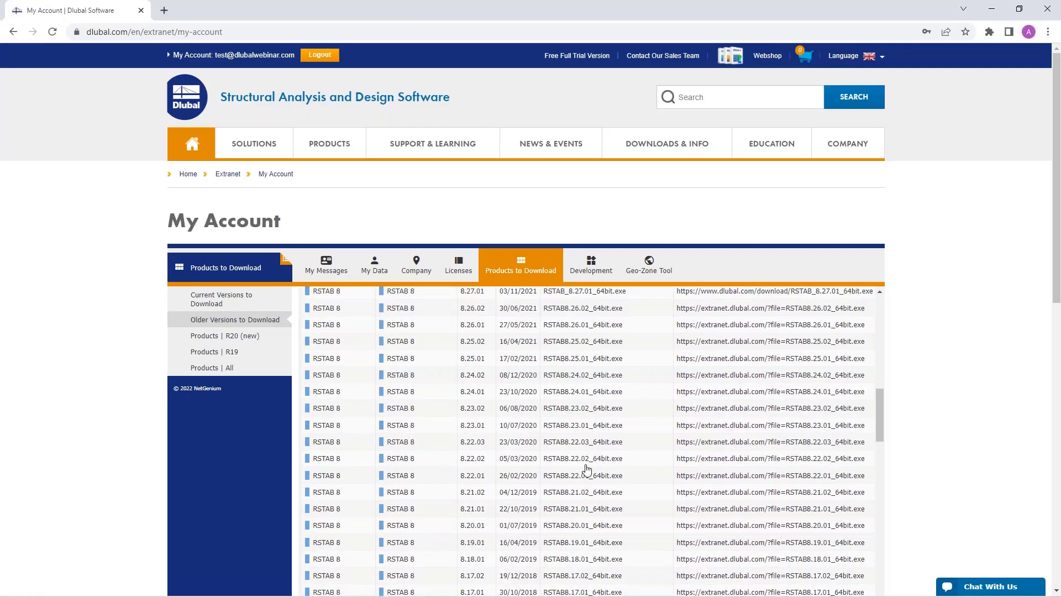
scroll(483, 459, "up", 12)
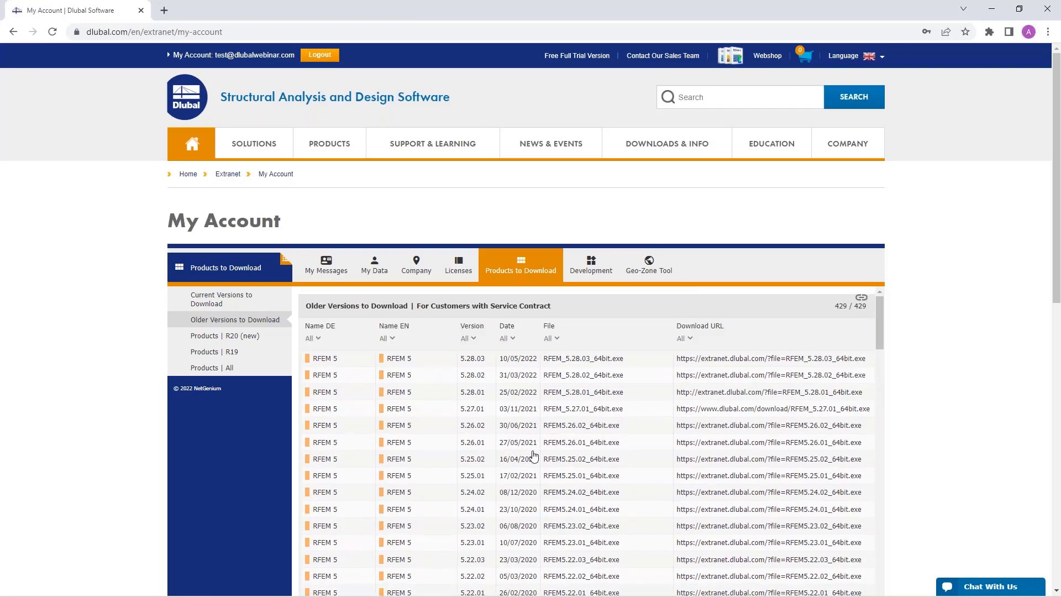
Step: Look through the first-license list of the new R20 products and select Form-Finding for RFEM 6
left_click(210, 336)
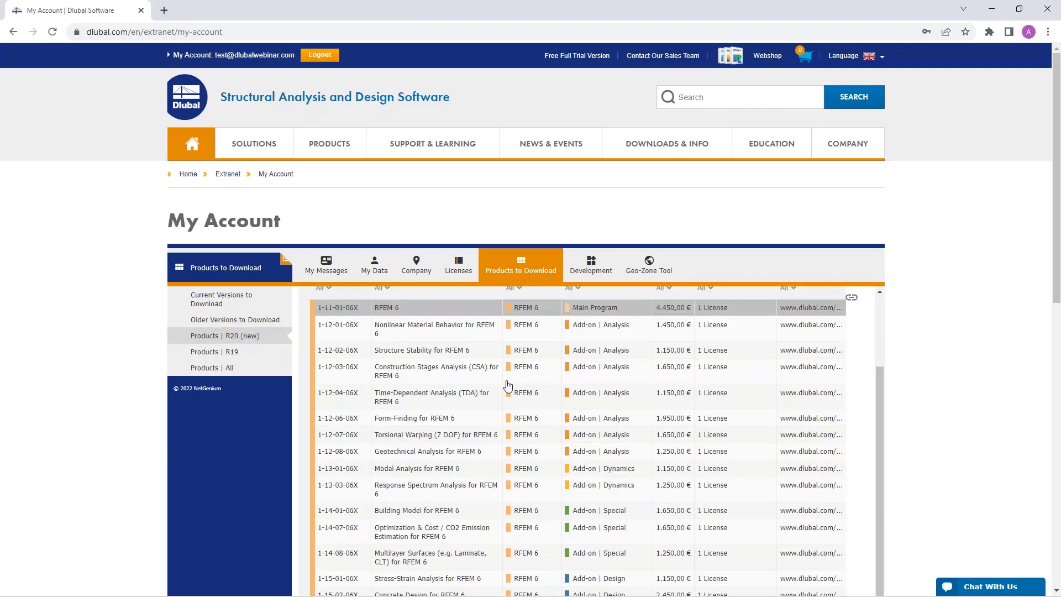
scroll(507, 386, "up", 2)
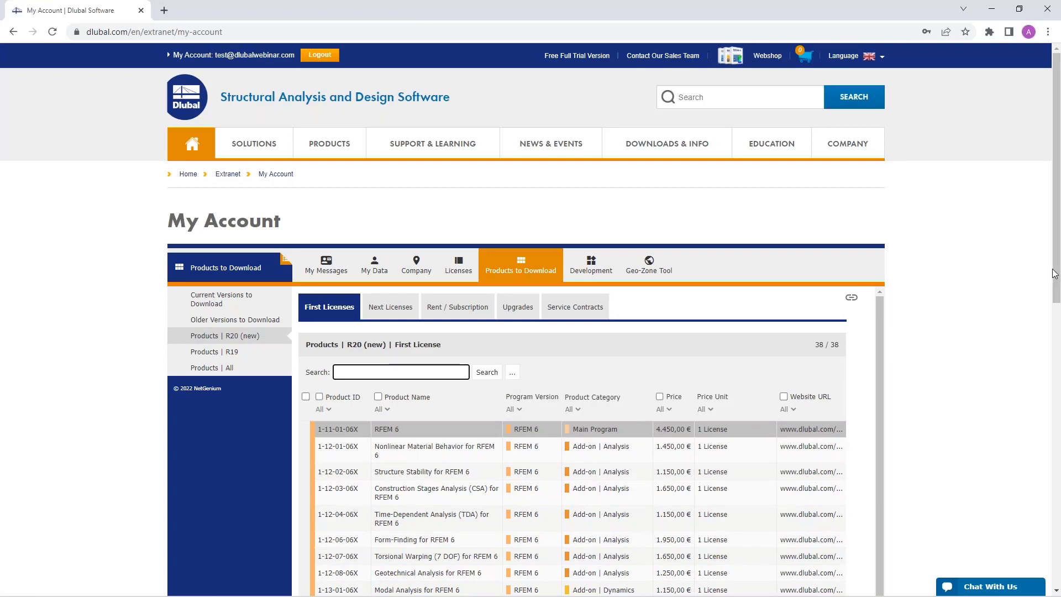
left_click_drag(1055, 273, 1060, 350)
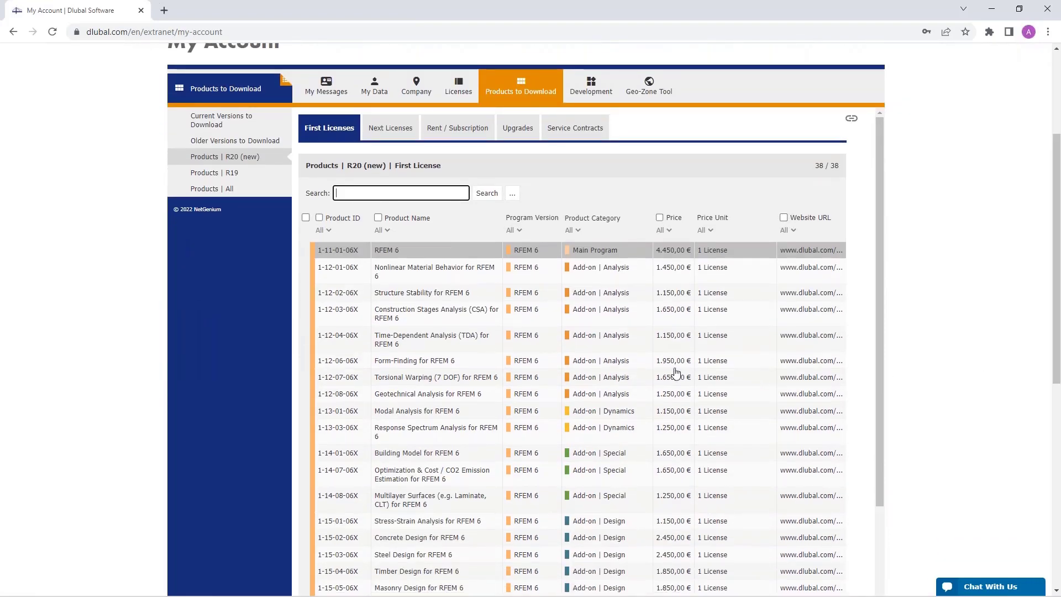
left_click(479, 365)
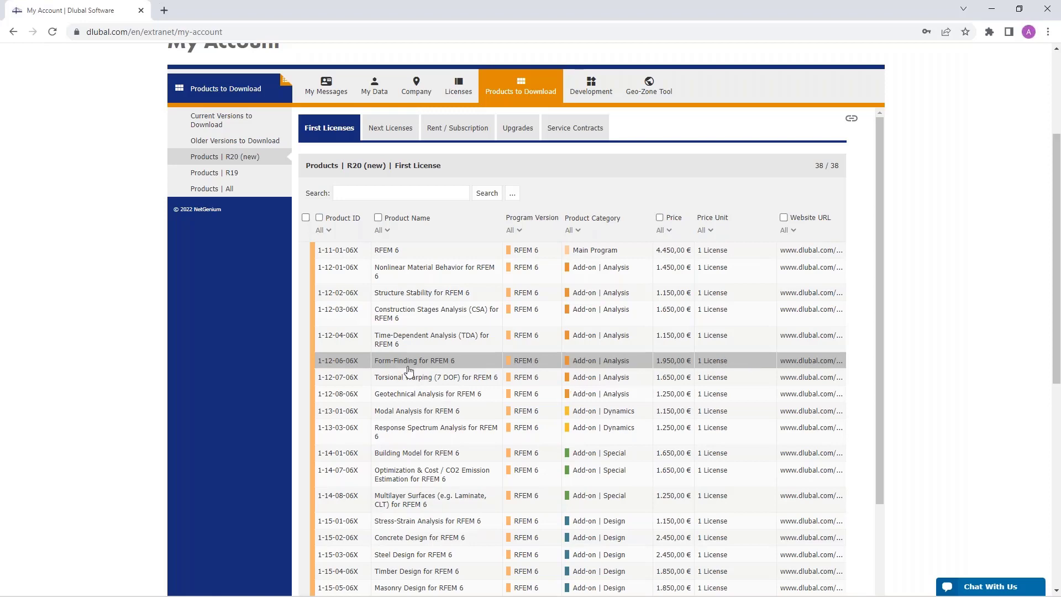
Step: Open the Form-Finding for RFEM 6 web page, examine its description and purchase options, and return to the My Account page
left_click(811, 362)
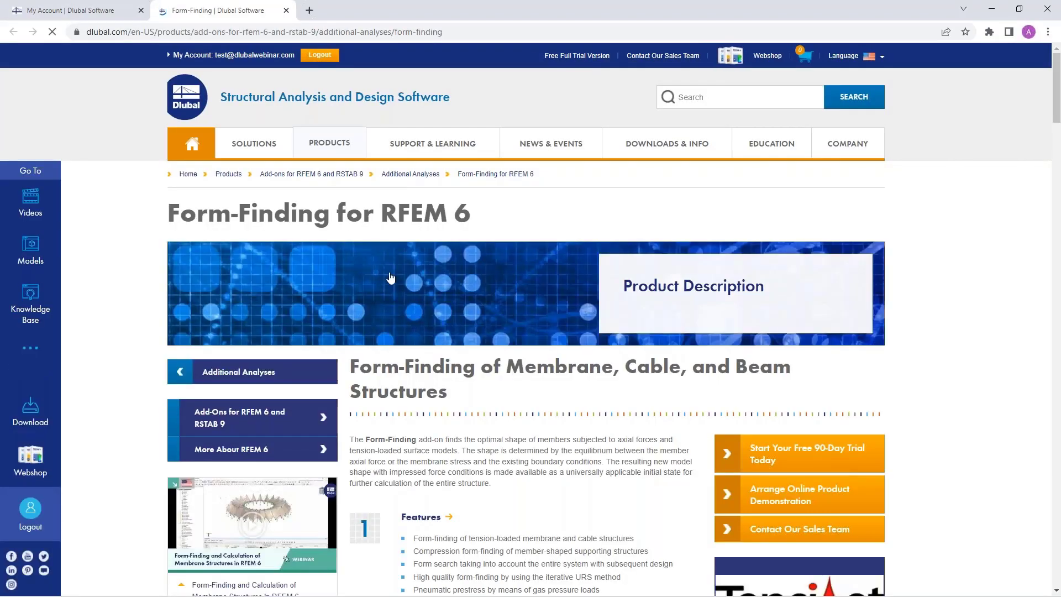
scroll(924, 344, "down", 2)
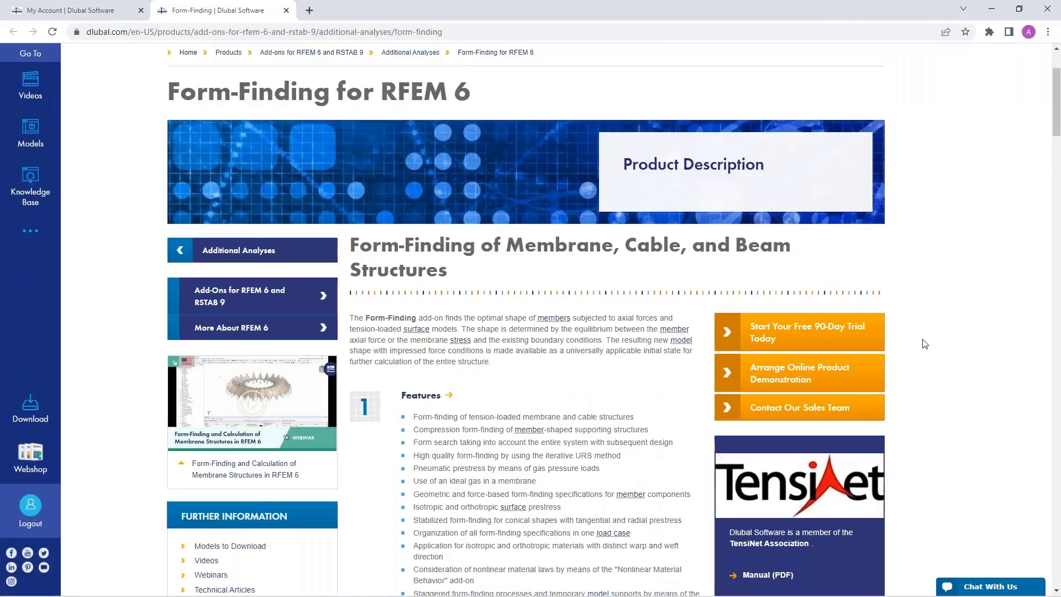
scroll(925, 344, "down", 20)
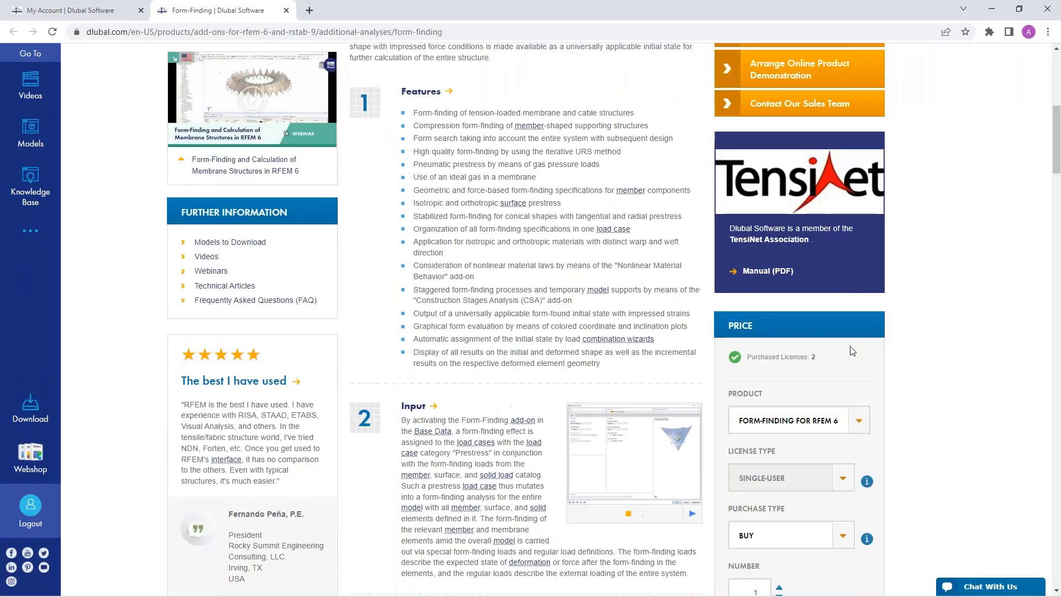
scroll(841, 348, "up", 20)
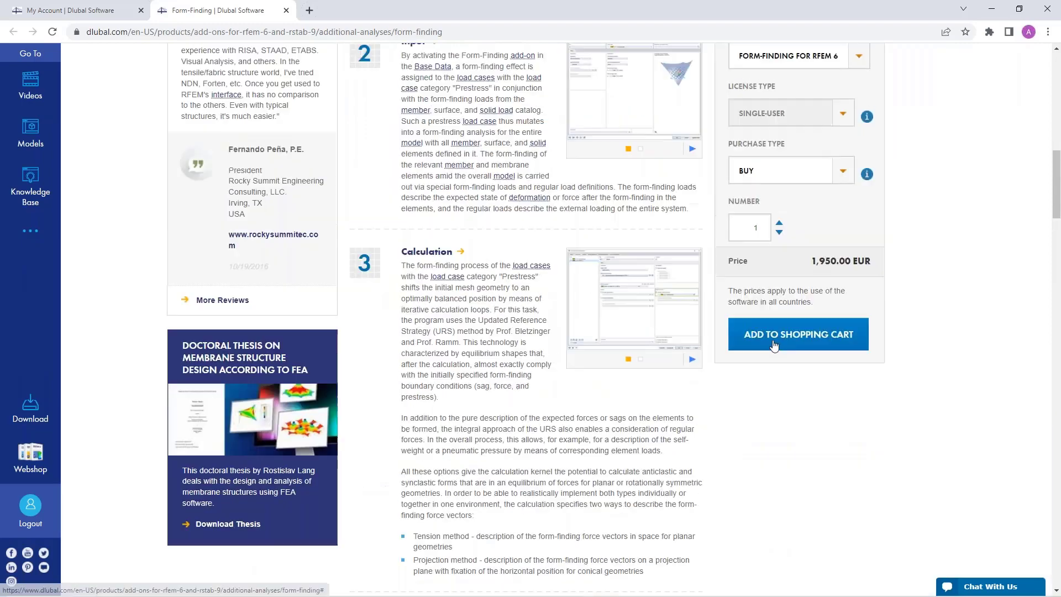
scroll(712, 339, "up", 2)
scroll(712, 338, "down", 2)
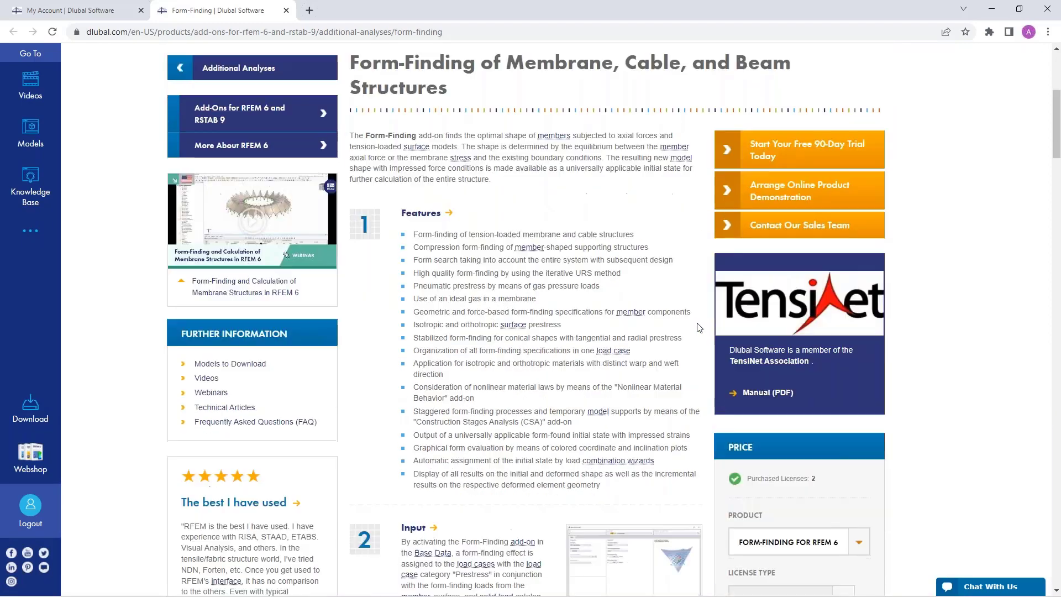
scroll(712, 339, "up", 5)
left_click(68, 9)
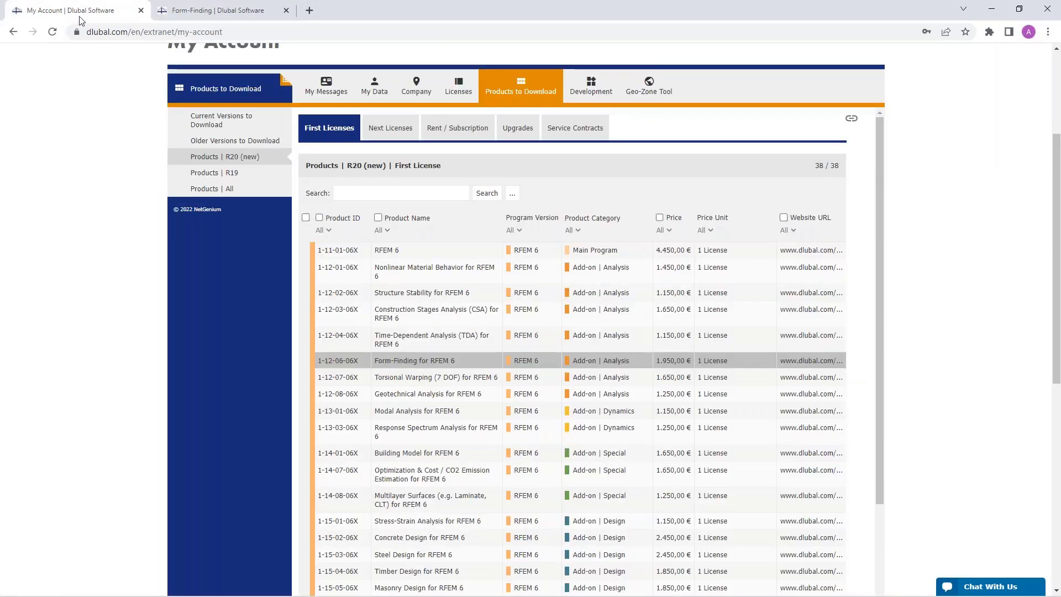
Step: View the R19 first-license product list and the list of all products
left_click(213, 173)
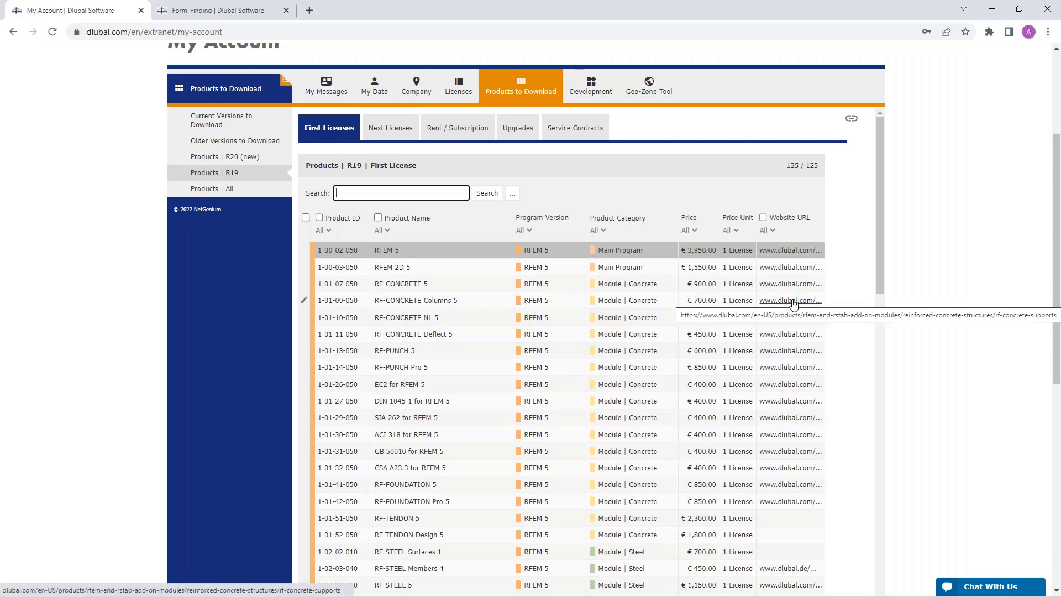
left_click(207, 189)
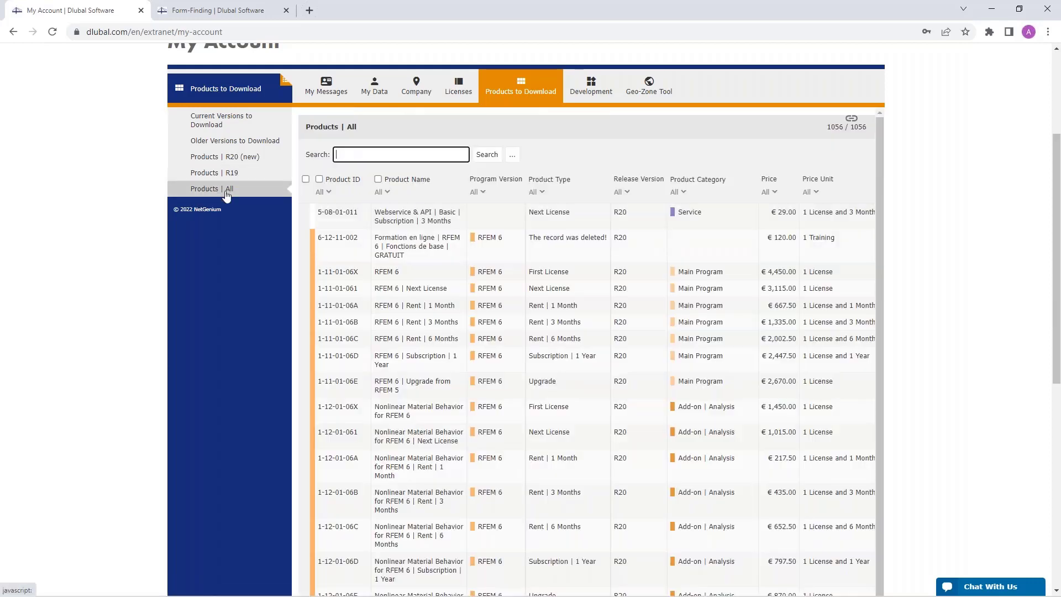
scroll(537, 342, "up", 3)
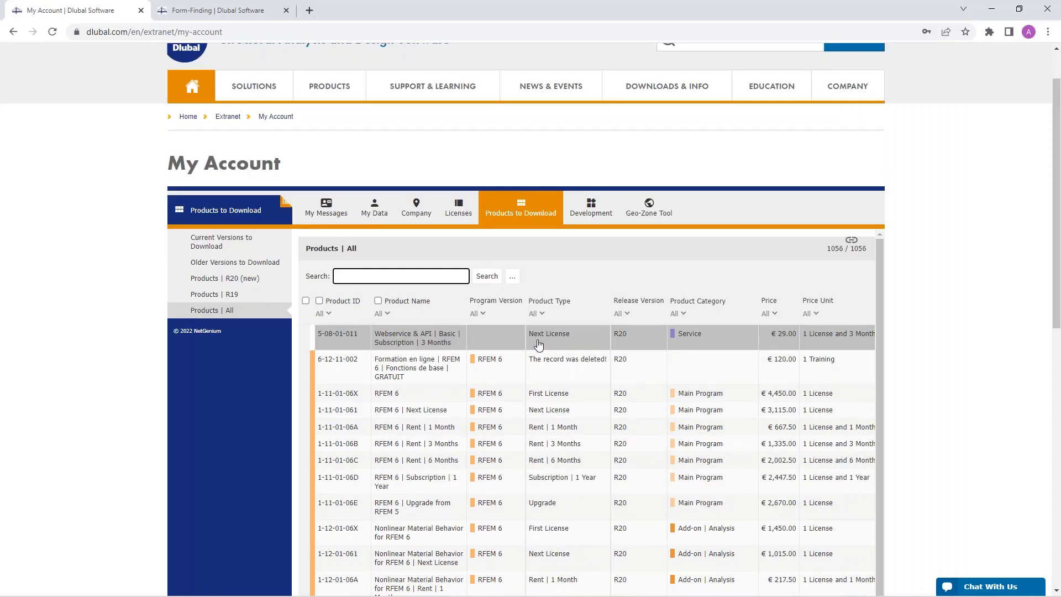
scroll(539, 343, "up", 2)
Step: Filter the implemented RFEM 6 features by the Steel joints add-on, view the Rectangular Hollow Sections entry, and reset the filter to All
left_click(591, 208)
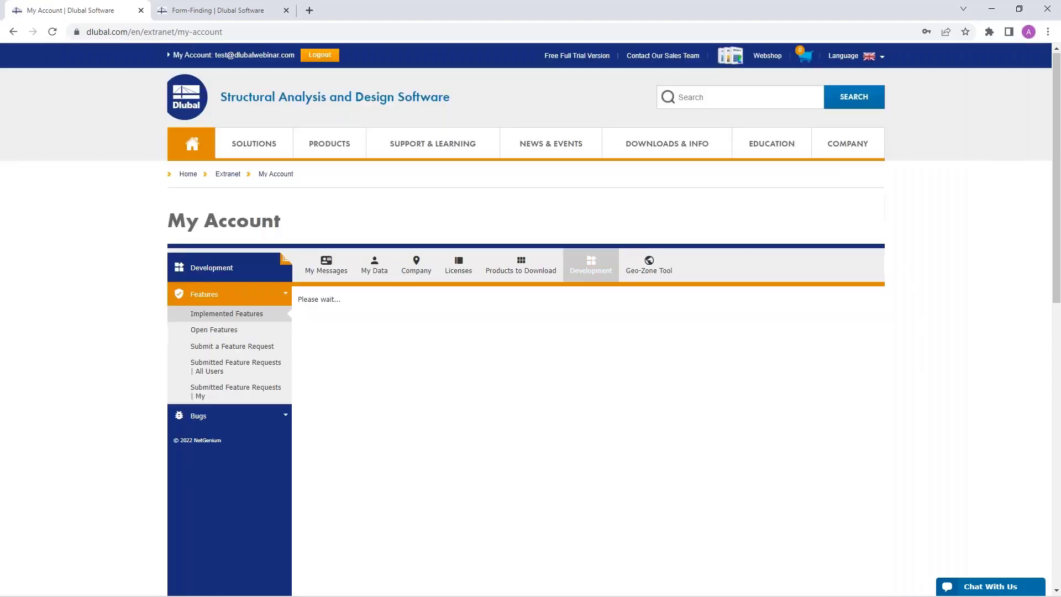
scroll(877, 329, "down", 3)
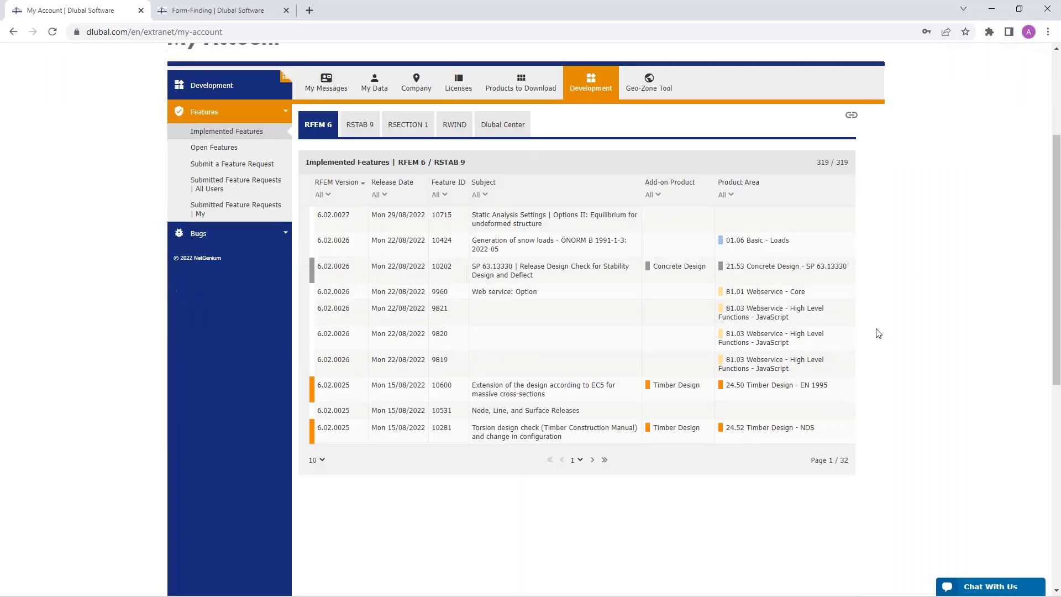
scroll(877, 329, "up", 1)
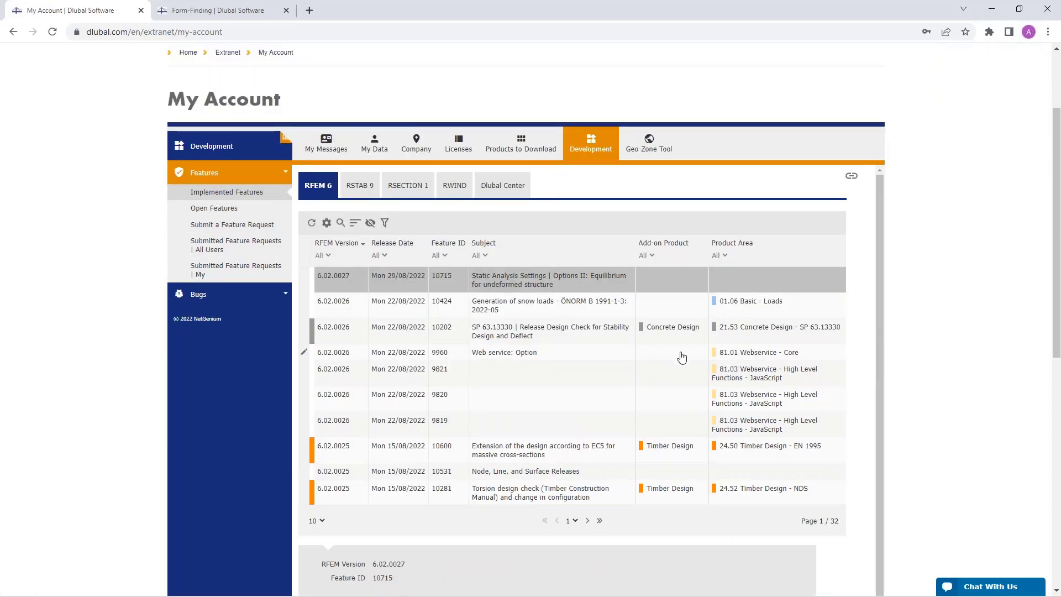
left_click(653, 256)
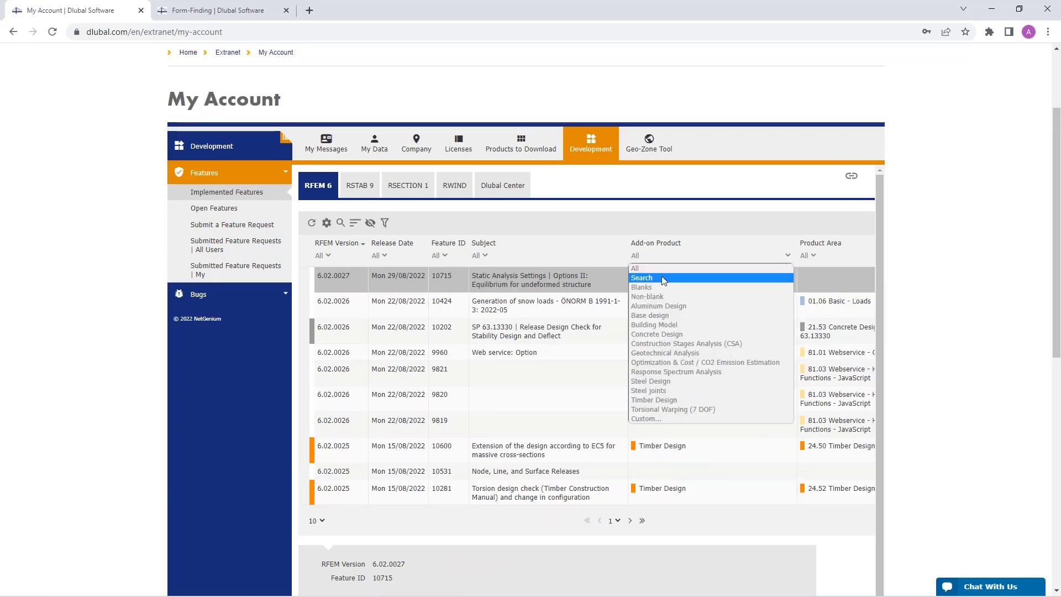
left_click(687, 390)
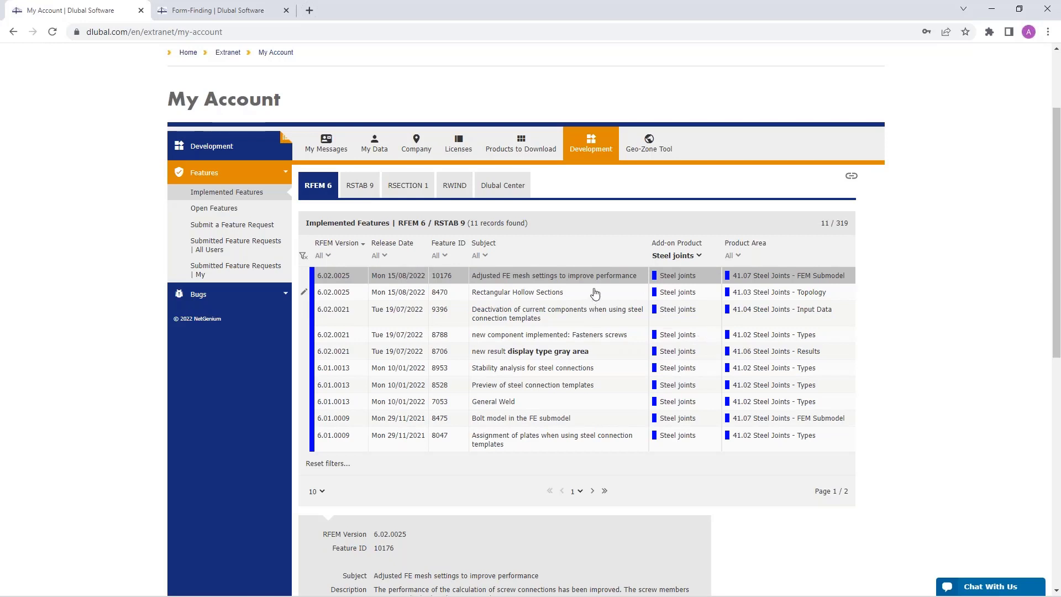
left_click(486, 298)
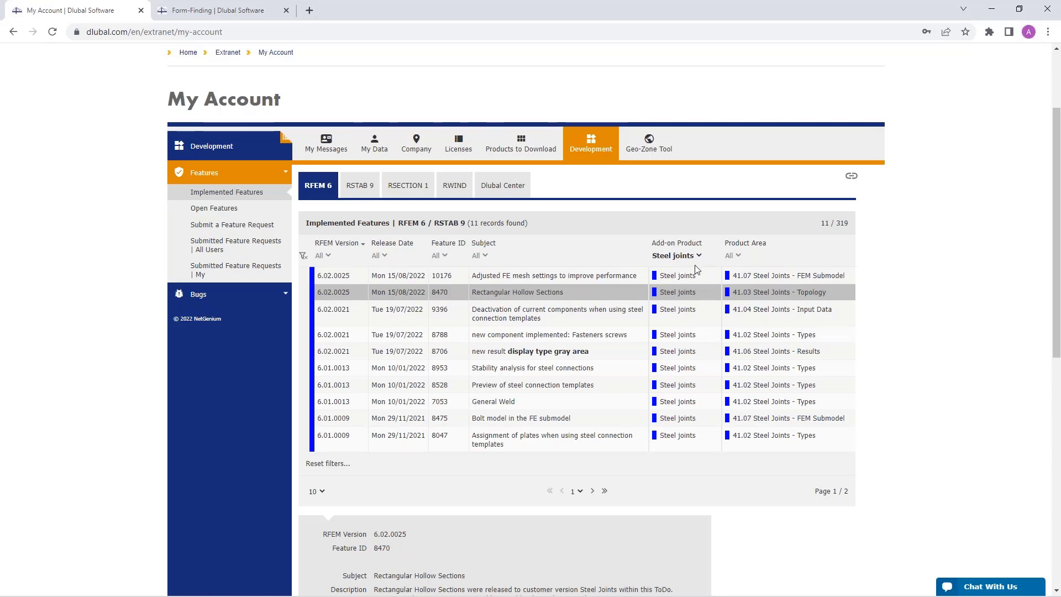
left_click(674, 260)
left_click(672, 276)
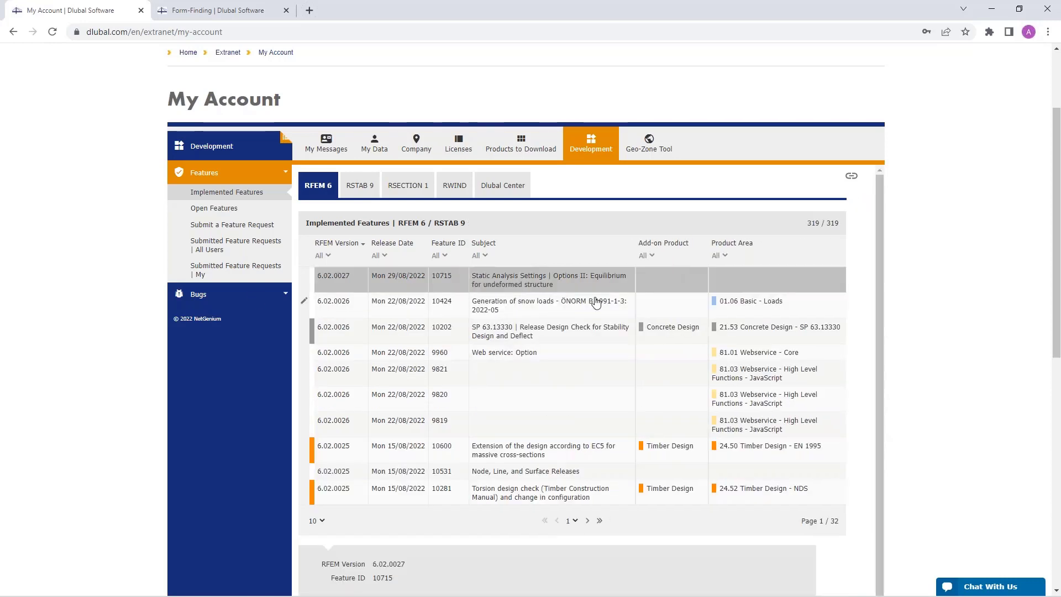
Step: View the implemented features for RSTAB 9 and RSECTION 1 and the open features for RFEM 6
left_click(360, 187)
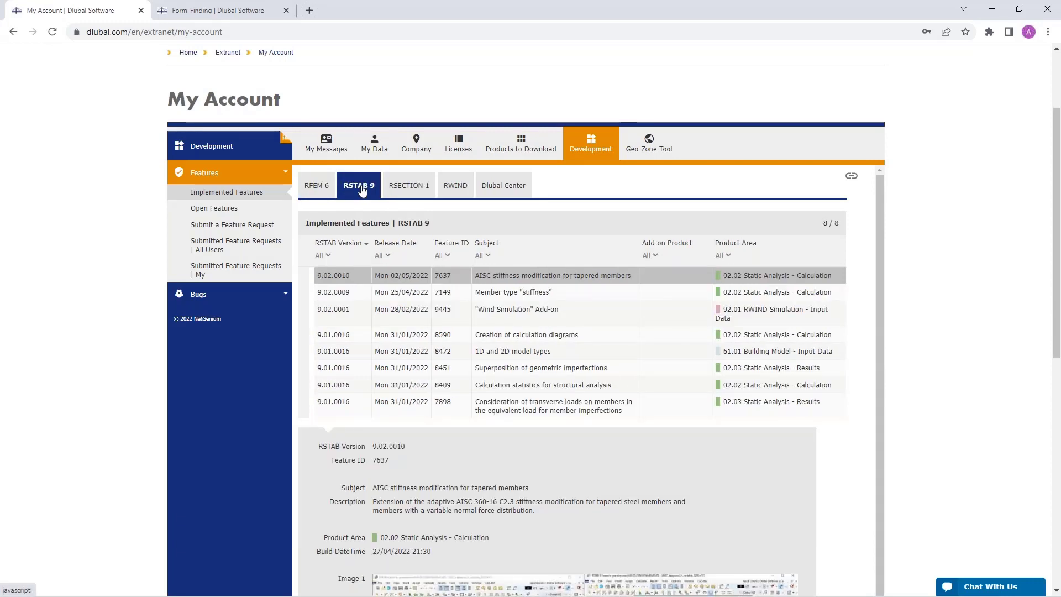
left_click(407, 188)
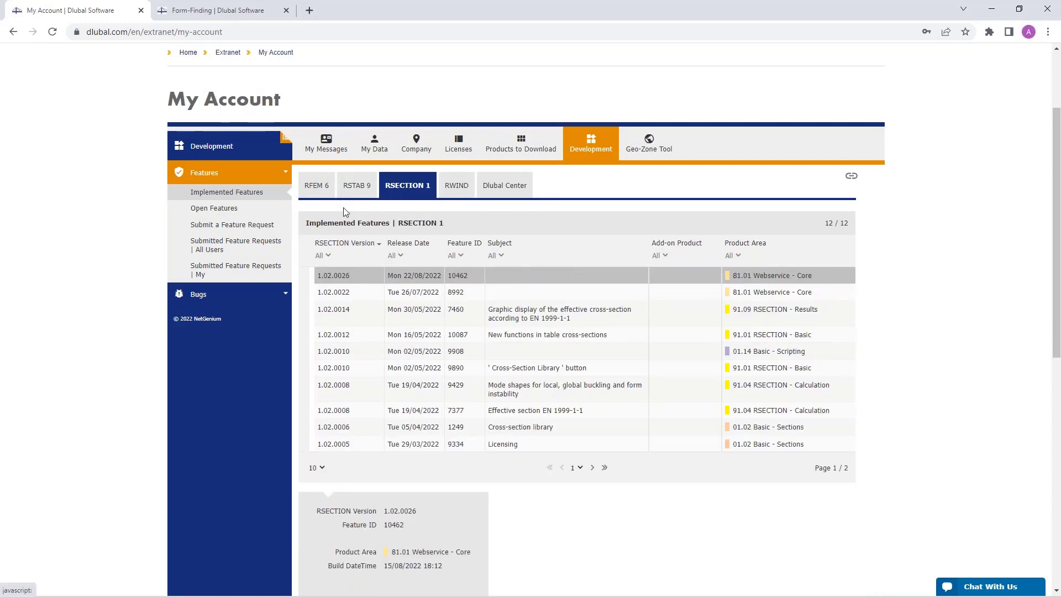
left_click(211, 213)
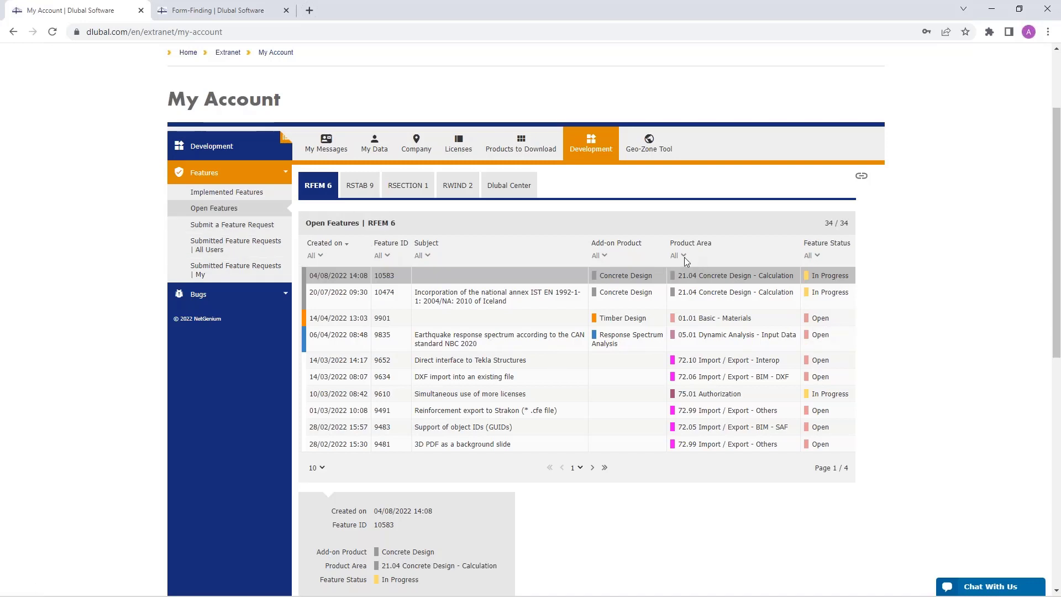
Step: Look through the form for submitting a feature request, including its subject, product, description and attachment fields
left_click(231, 225)
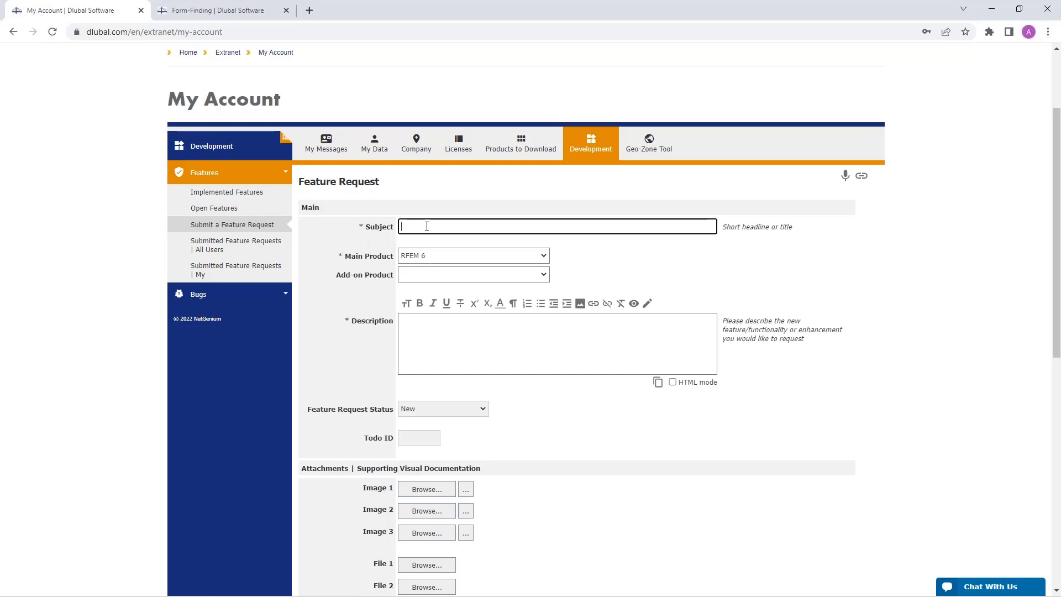
left_click(437, 332)
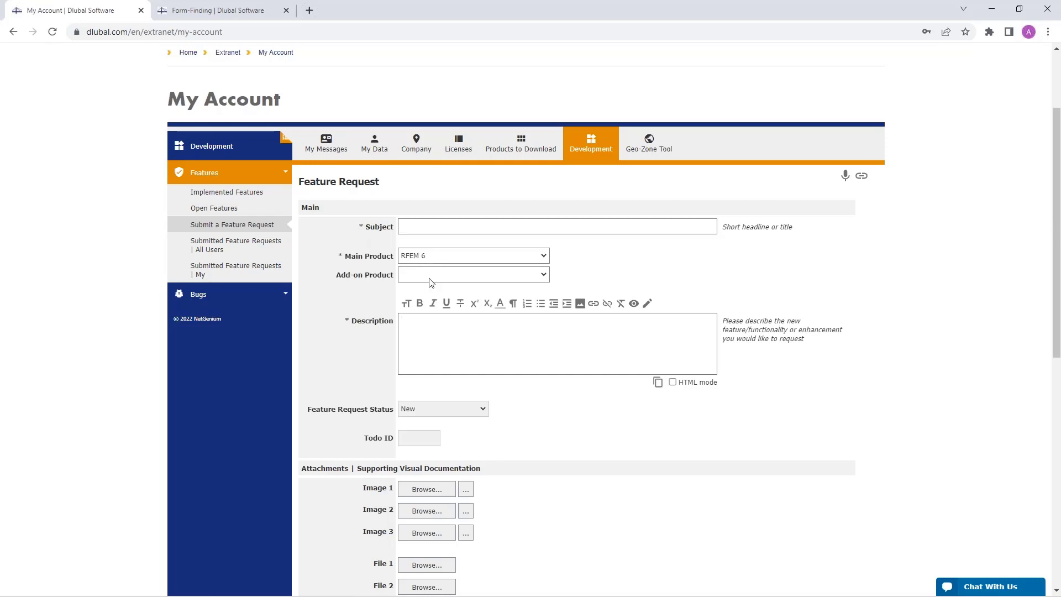
scroll(455, 415, "down", 2)
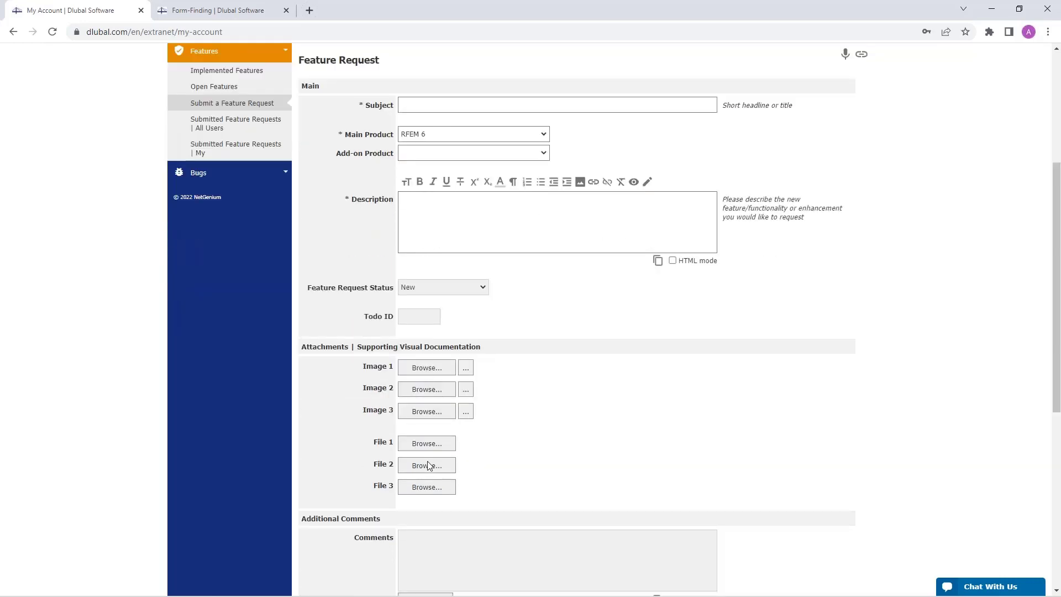
Step: View the feature requests submitted by all users and the account's own submitted feature requests
scroll(532, 406, "up", 4)
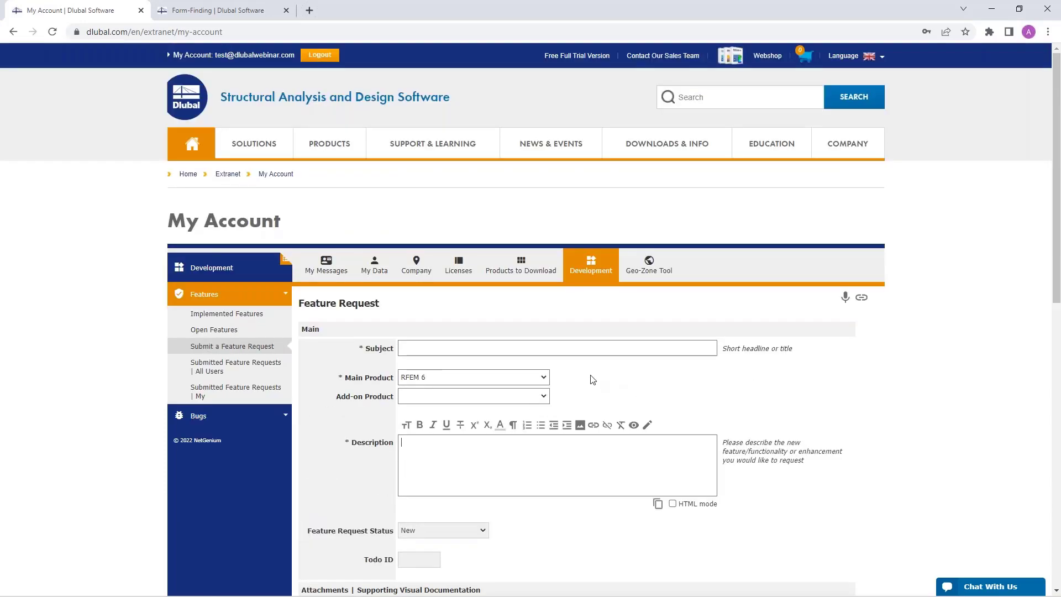
scroll(426, 368, "down", 2)
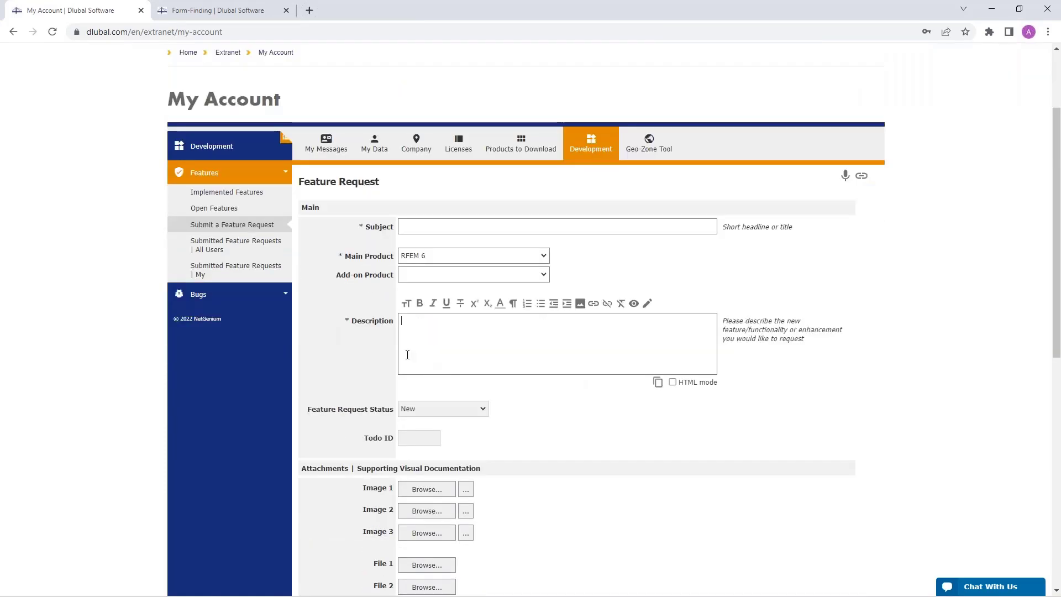
left_click(223, 248)
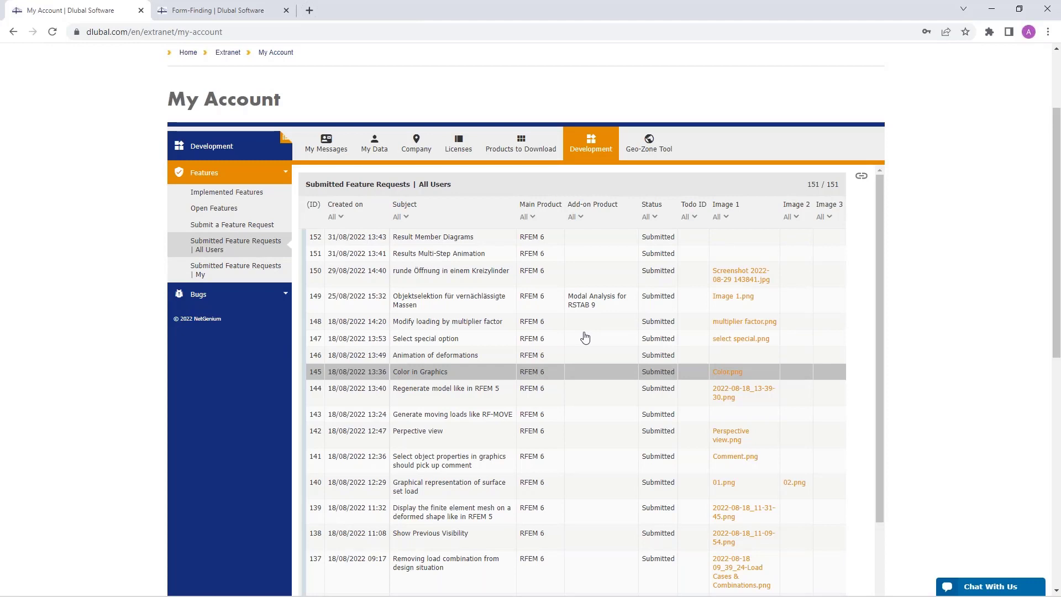
left_click(231, 275)
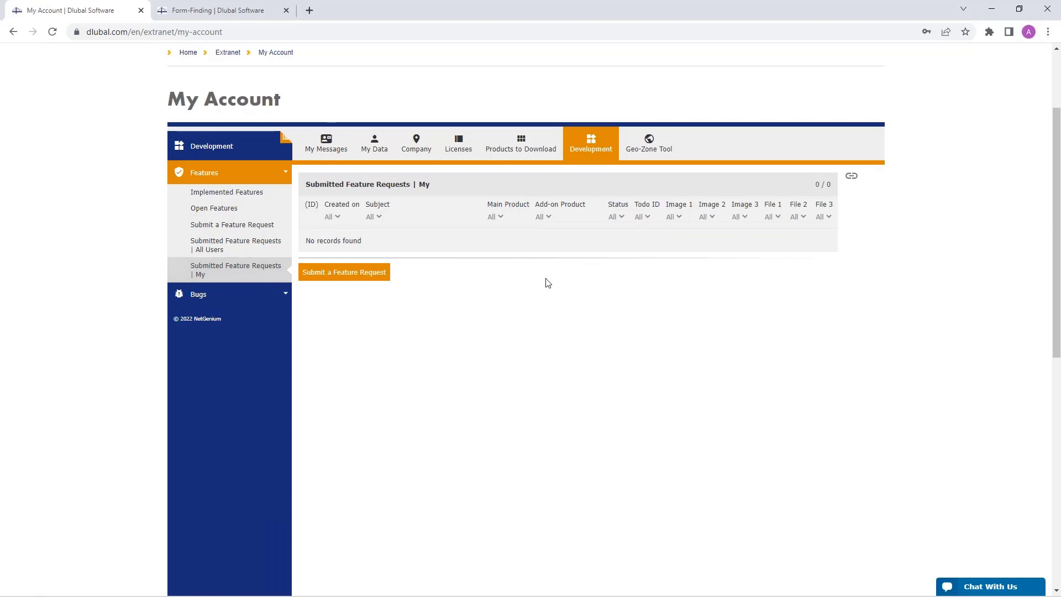
Step: View the account's own geo zone map clicks in the Geo-Zone Tool
scroll(585, 348, "up", 1)
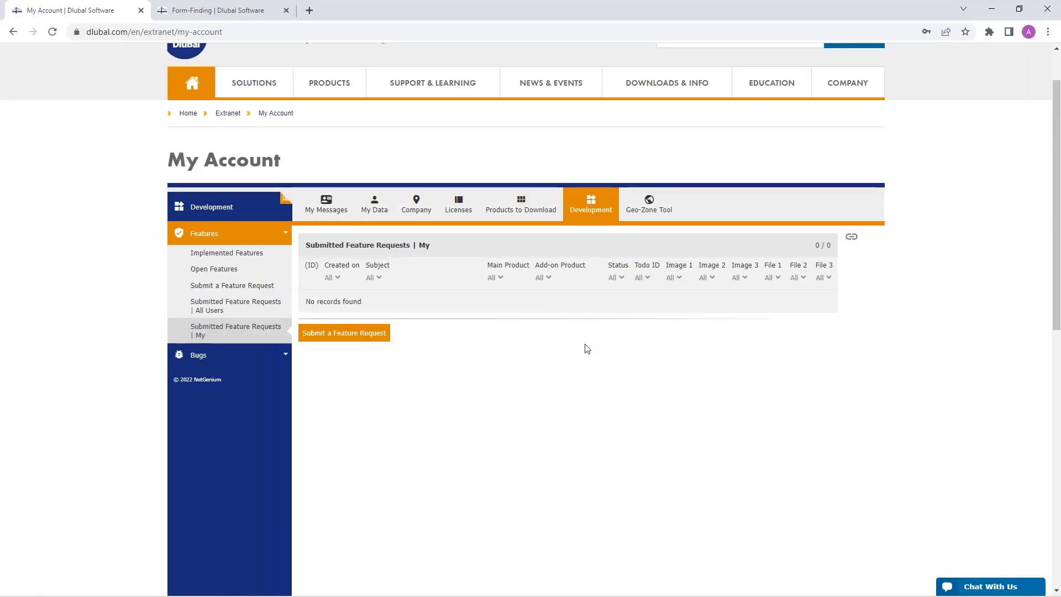
left_click(649, 202)
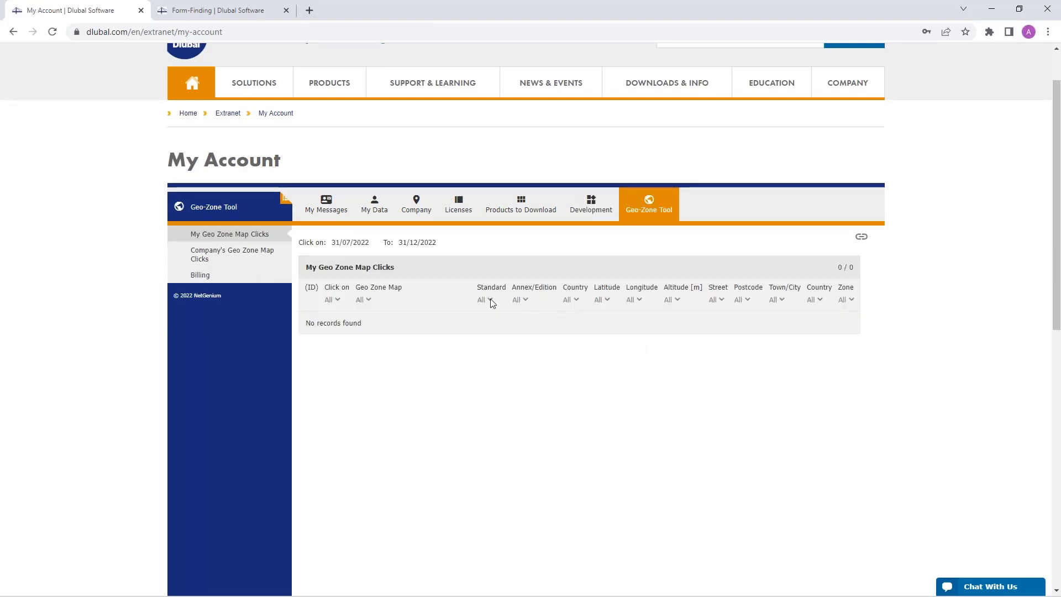
left_click(364, 275)
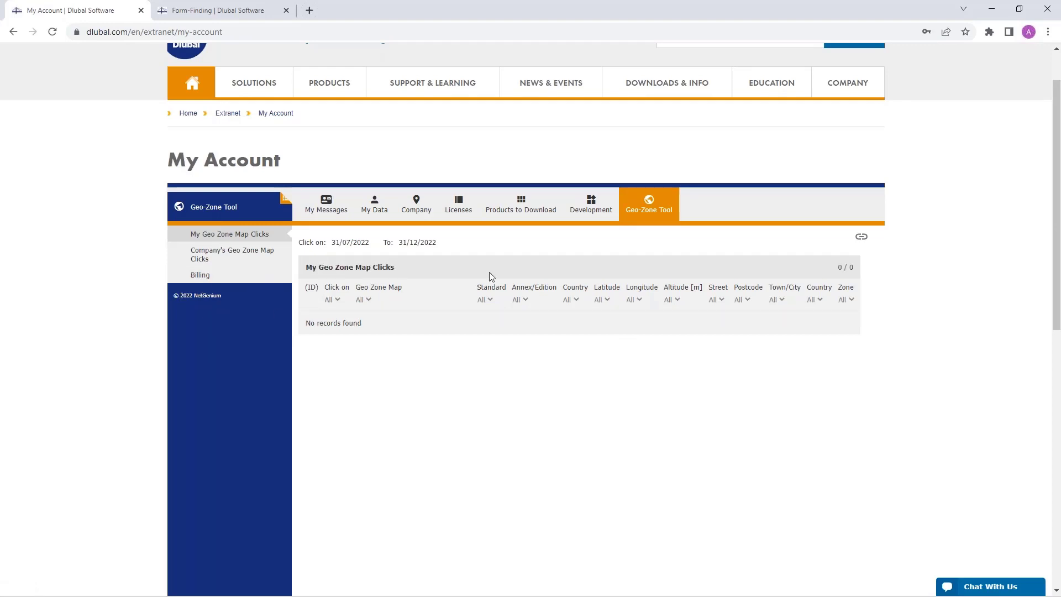
left_click(203, 282)
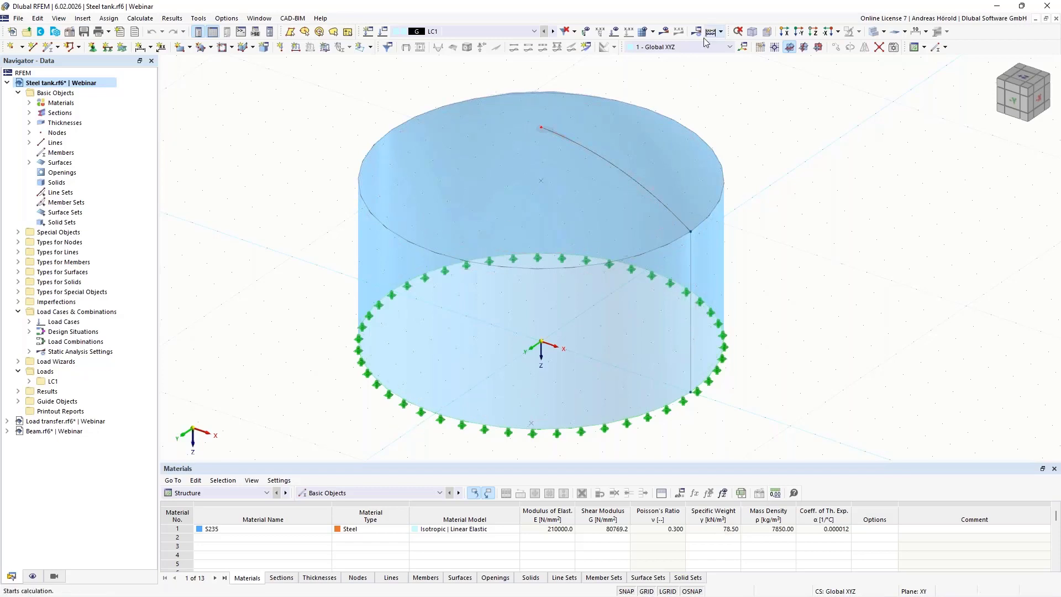
Step: In RFEM, try to generate the mesh of the Steel tank model, ignoring the plausibility warning about equal lines 2 and 5
left_click(643, 32)
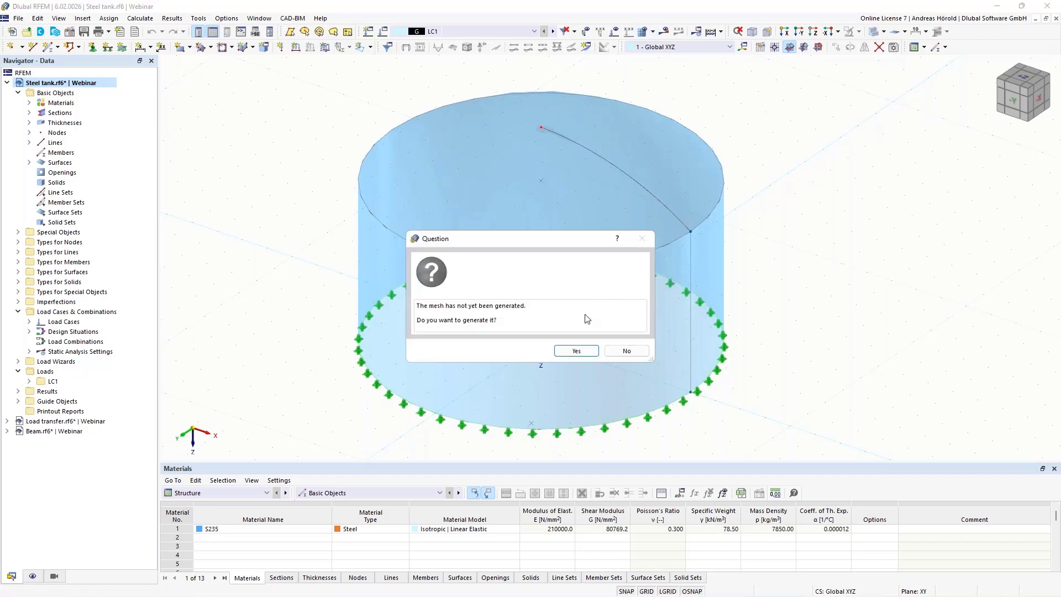
left_click(576, 351)
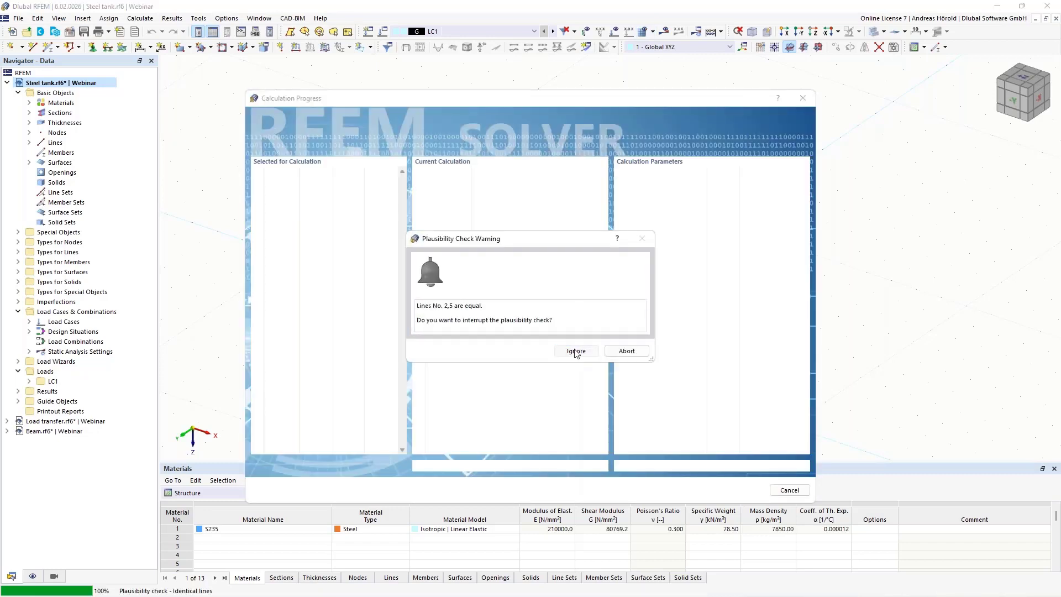
left_click(575, 352)
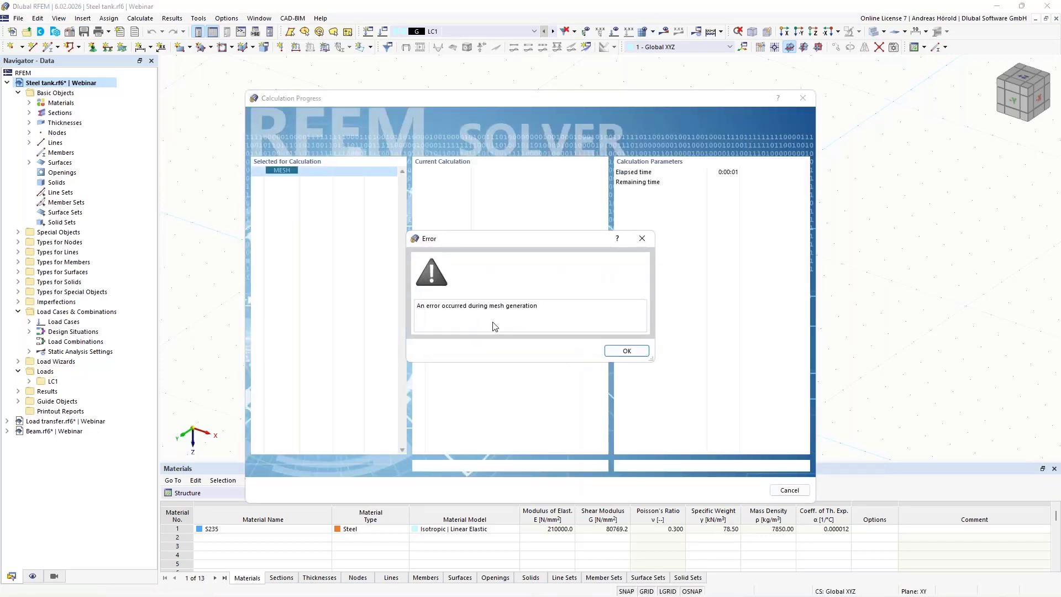
left_click(621, 352)
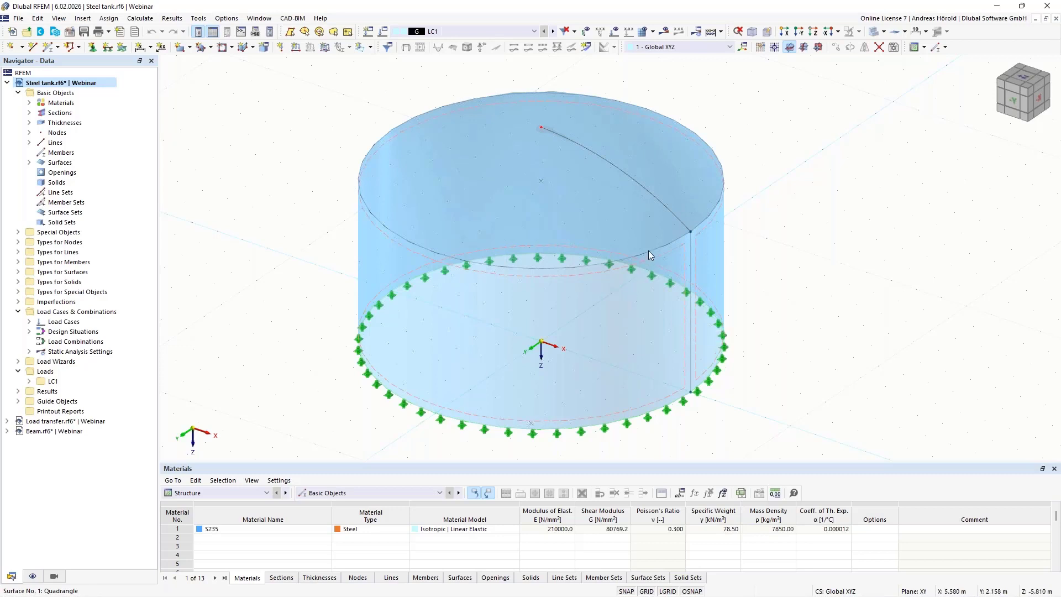
Step: Delete the rotated roof surface and the cylindrical wall surface of the tank
left_click(700, 197)
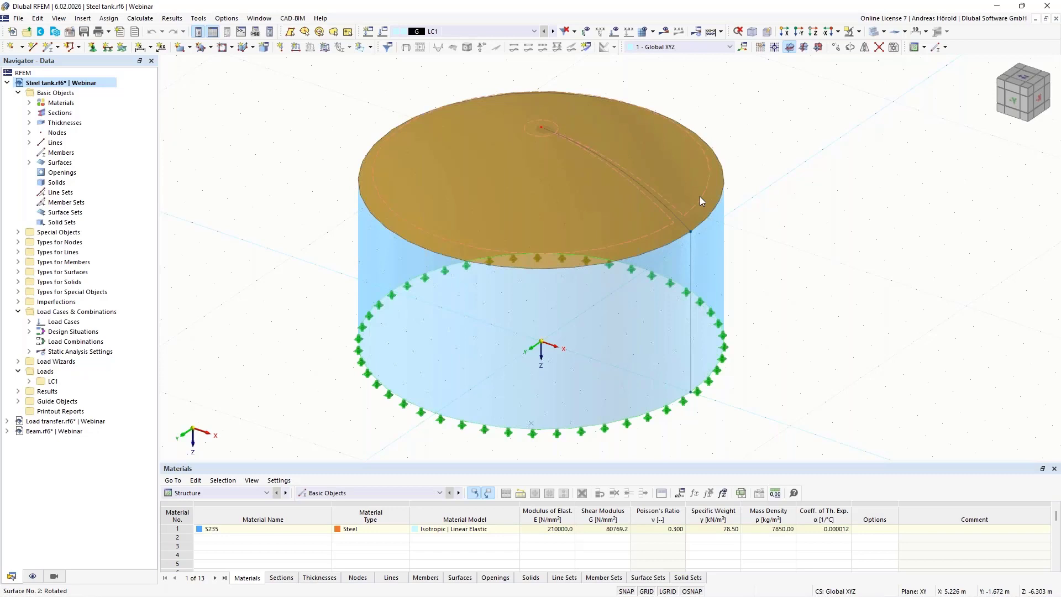
key("Delete")
left_click(697, 259)
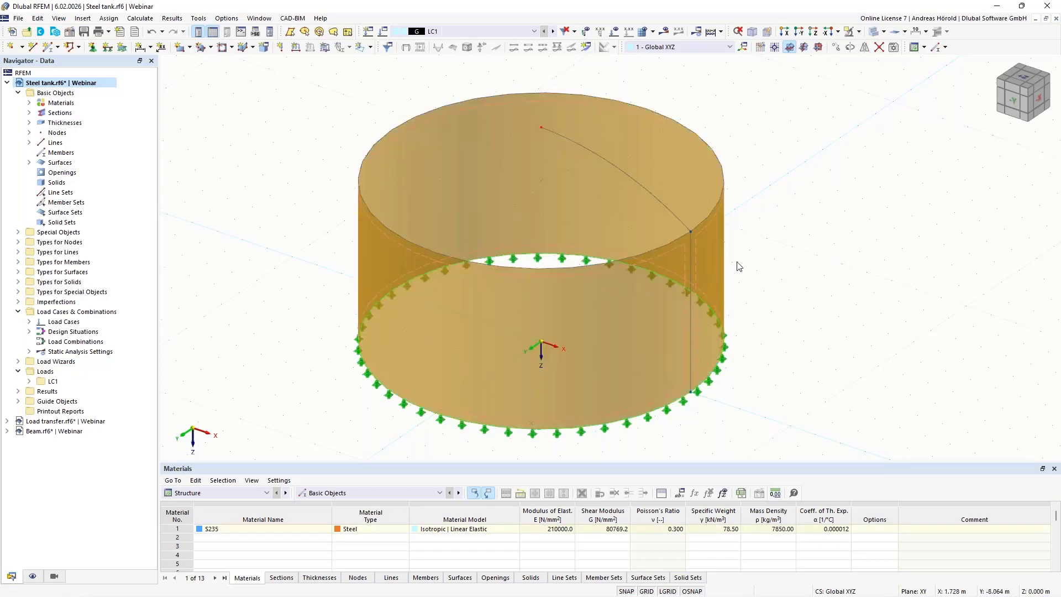
key("Delete")
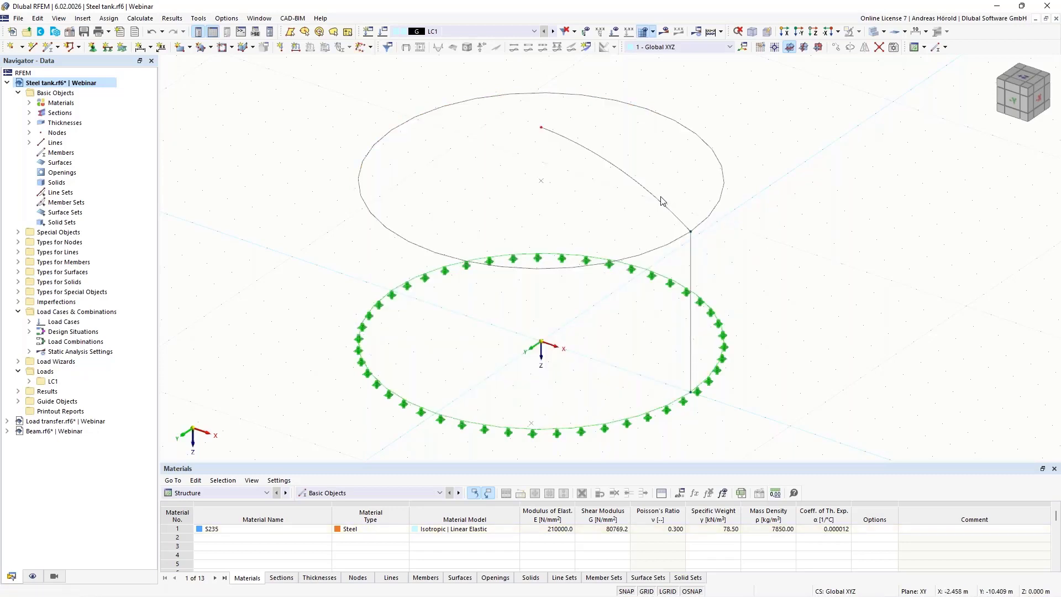
Step: Copy the roof arc and vertical wall line rotated 180° about the Z-axis through the roof apex, and connect the copies to the circles
left_click(693, 233)
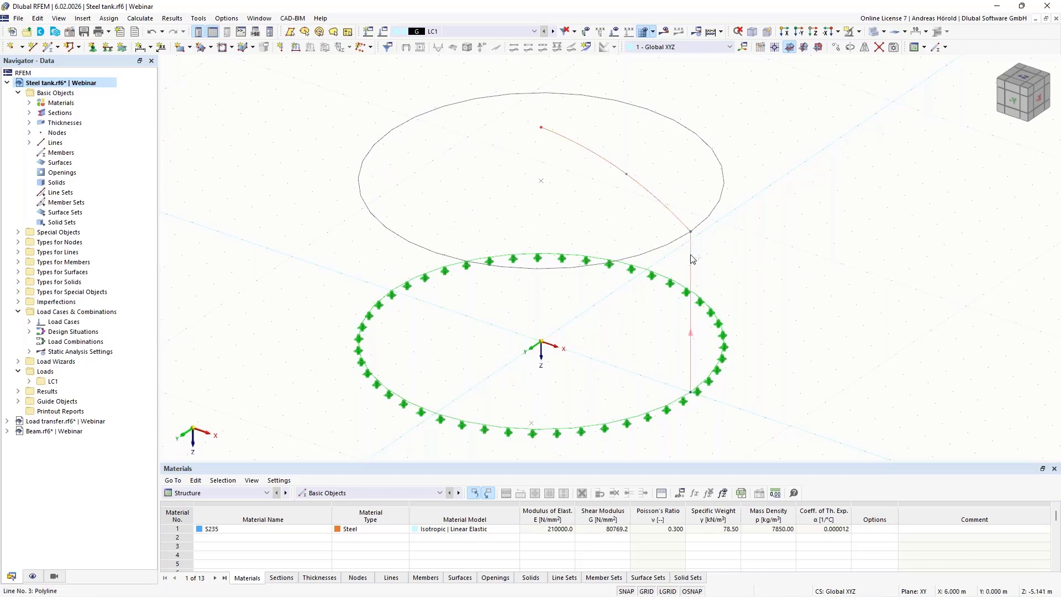
left_click(691, 253, "ctrl")
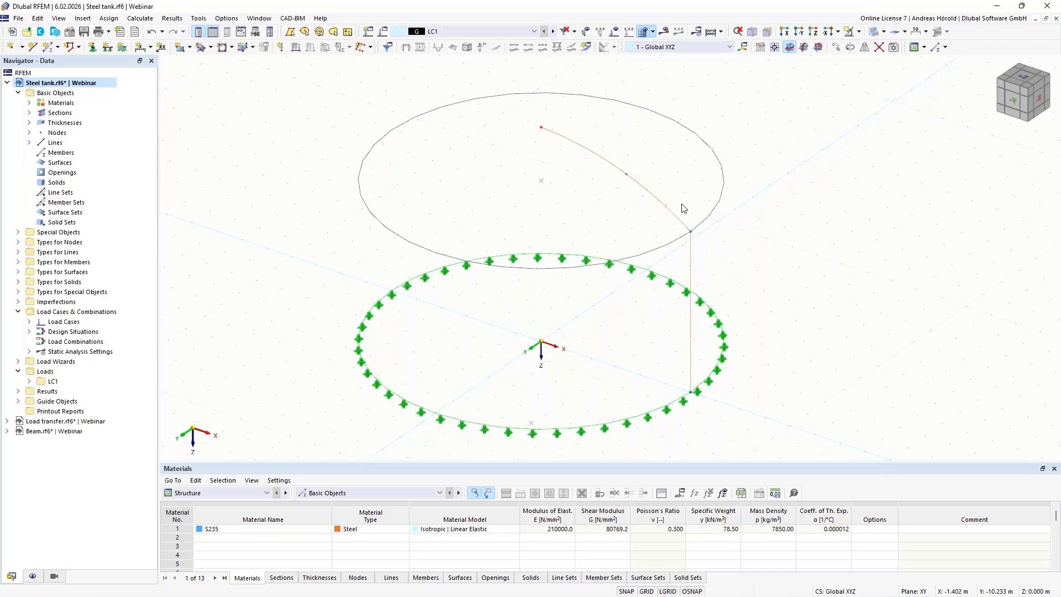
left_click(850, 48)
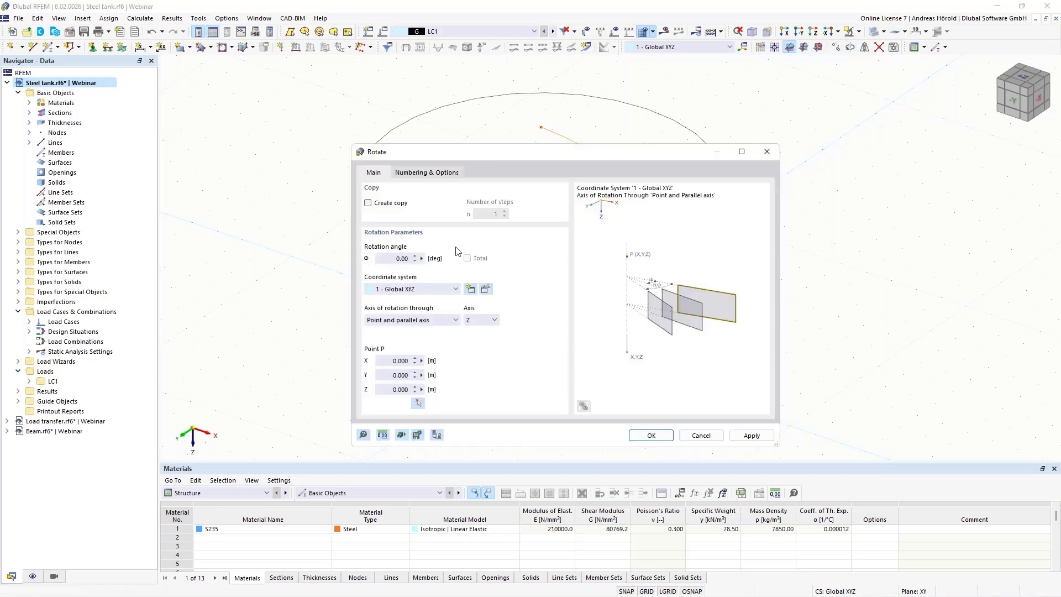
left_click(368, 203)
left_click(424, 258)
type("180")
left_click(418, 403)
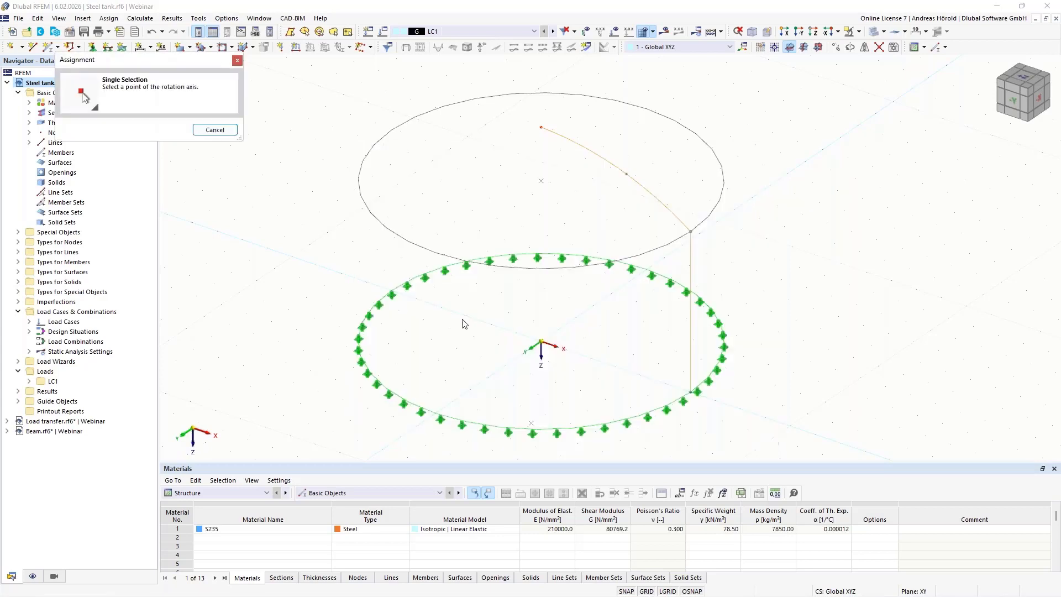
left_click(542, 128)
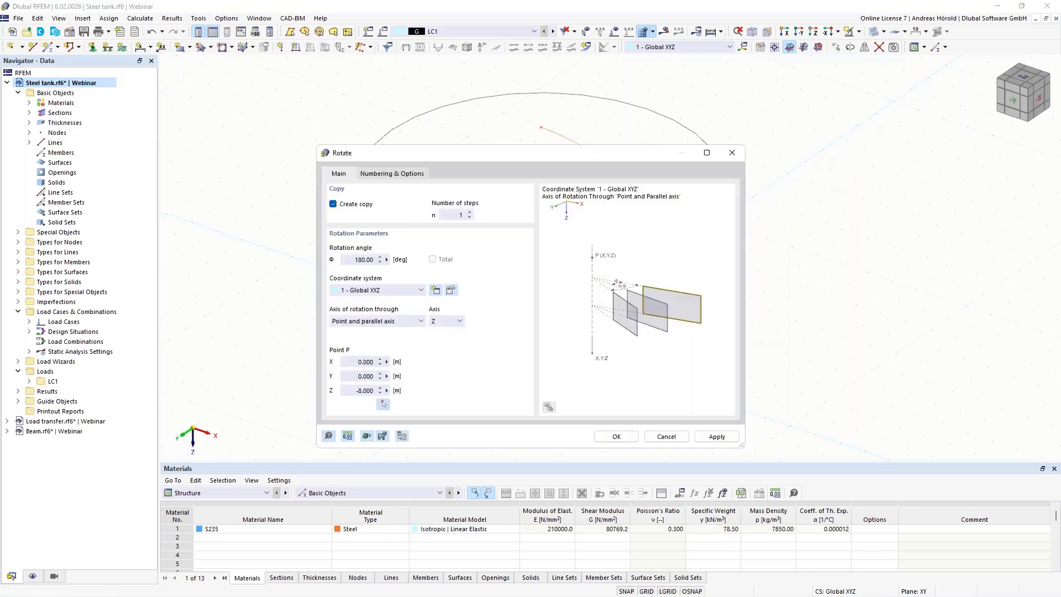
left_click(615, 436)
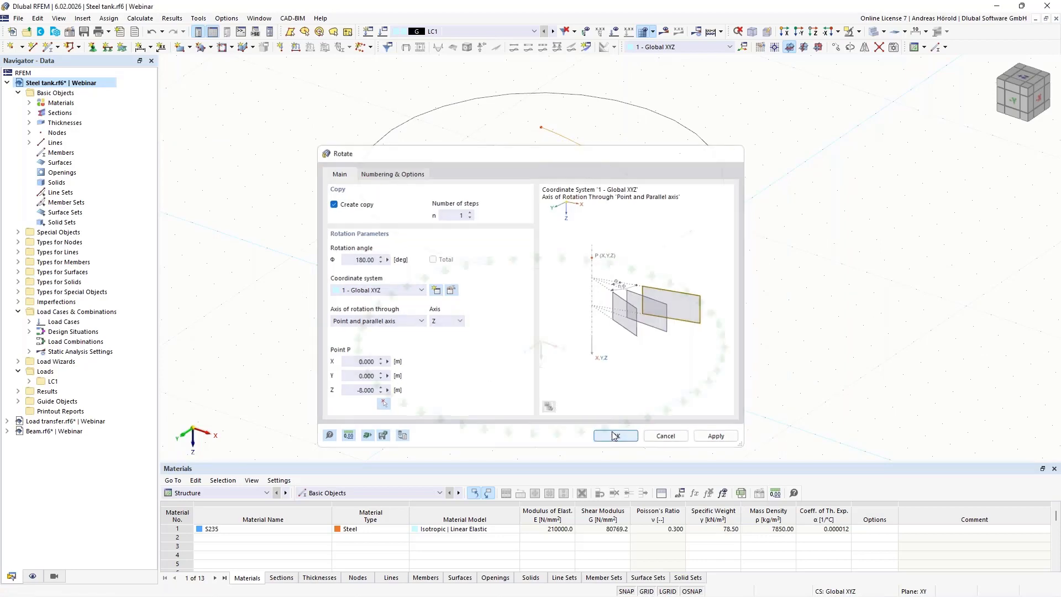
left_click(891, 291)
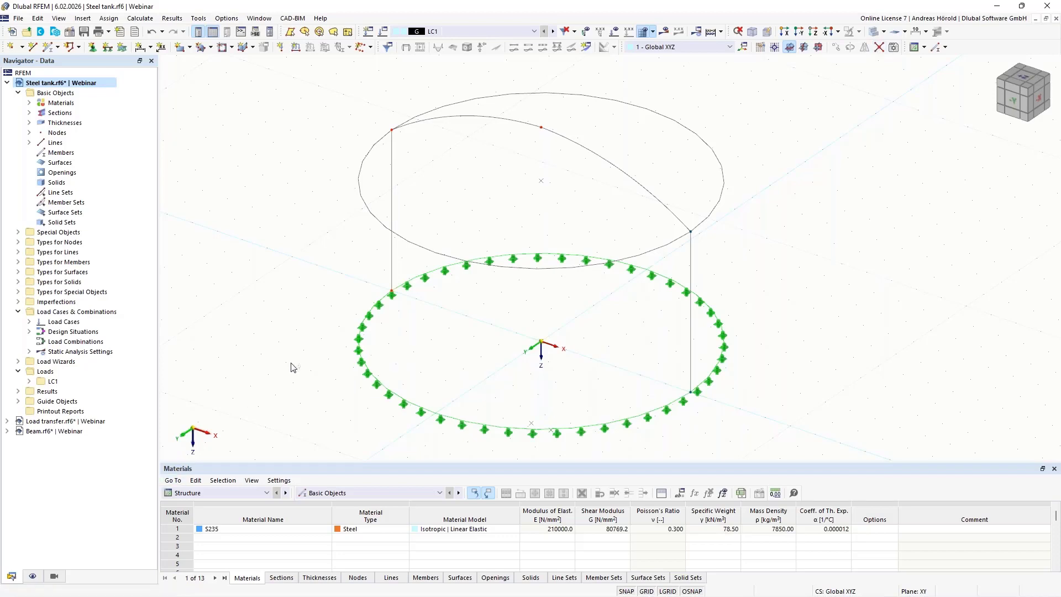
left_click_drag(336, 333, 422, 110)
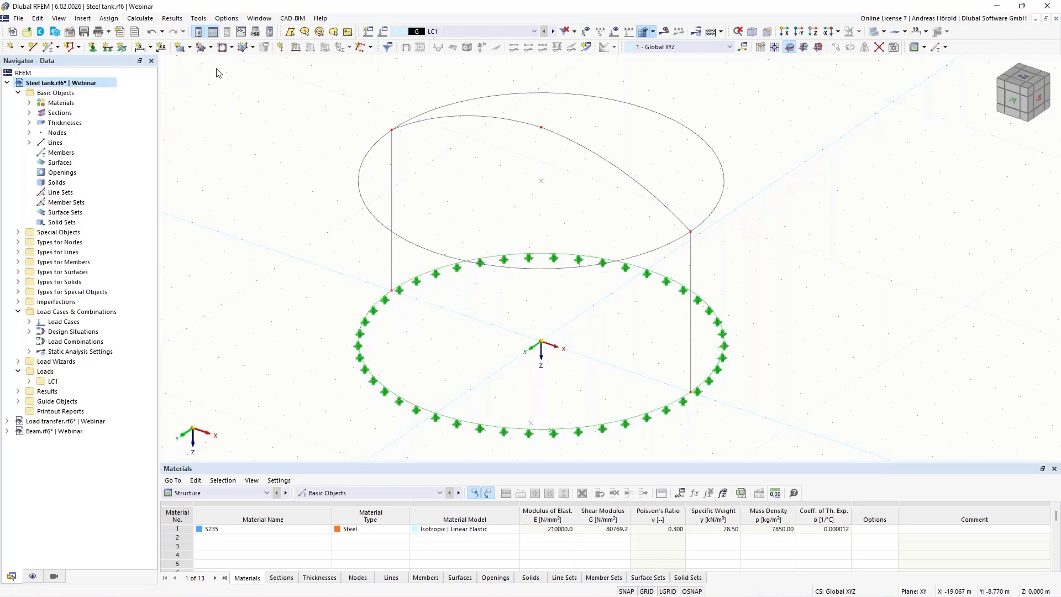
Step: Create two quadrangle surfaces, 12 mm thick in S235, for the rear and front halves of the domed roof
left_click(211, 47)
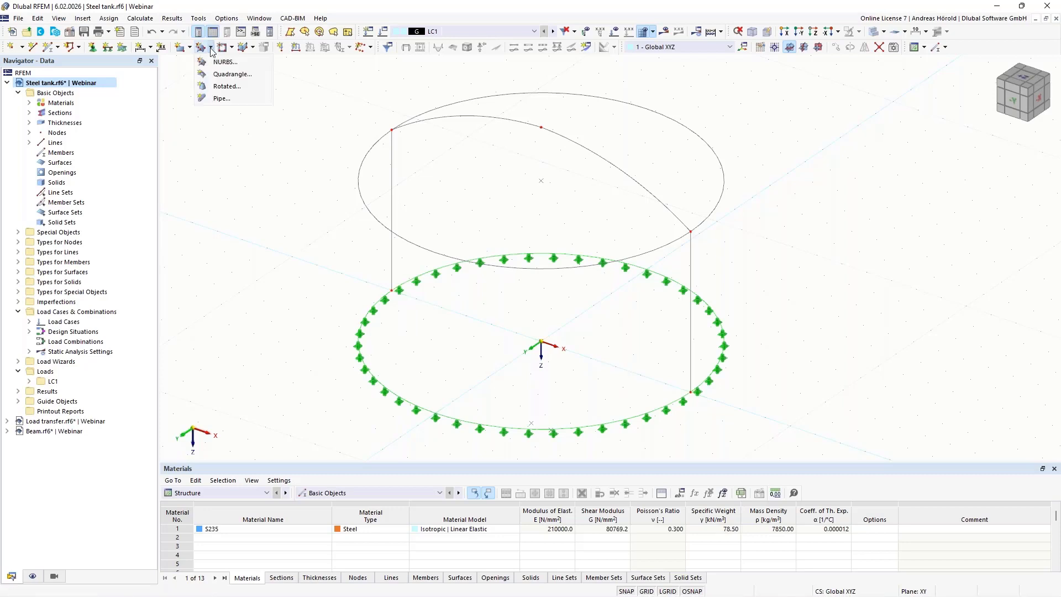
left_click(233, 76)
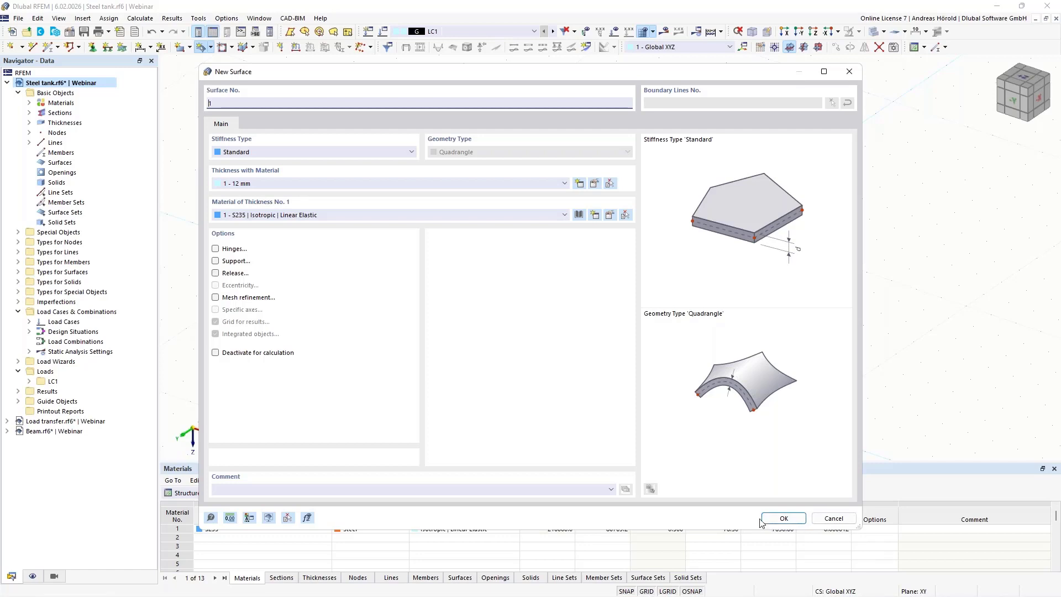
left_click(789, 519)
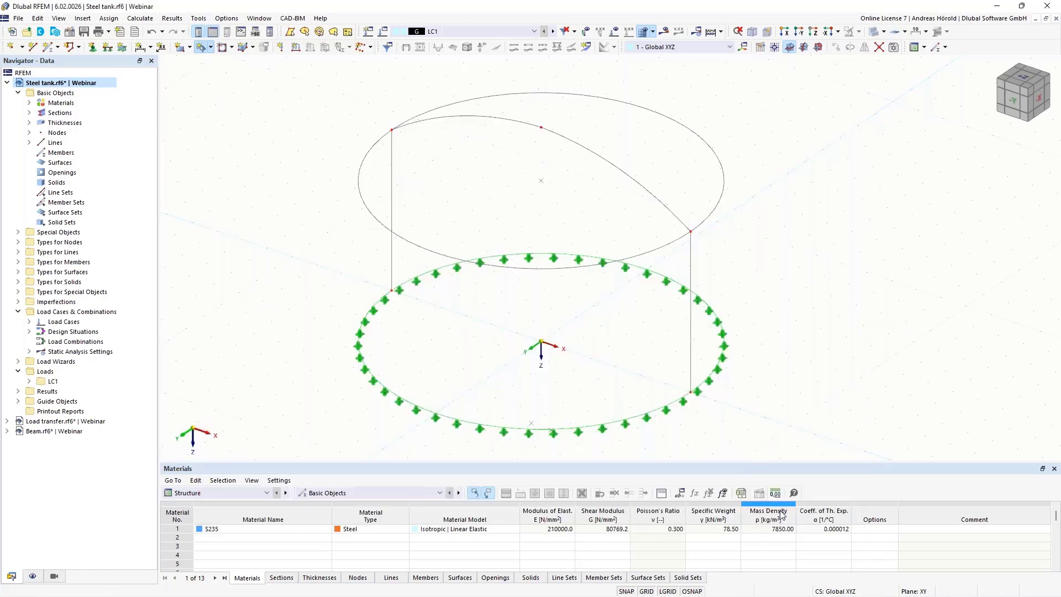
left_click(655, 199)
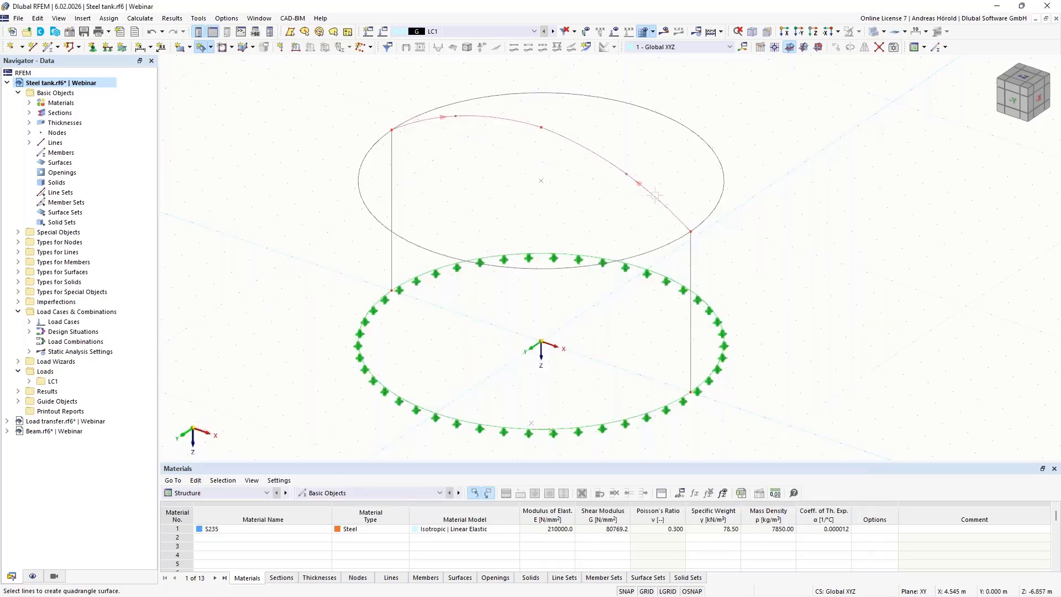
left_click(722, 177)
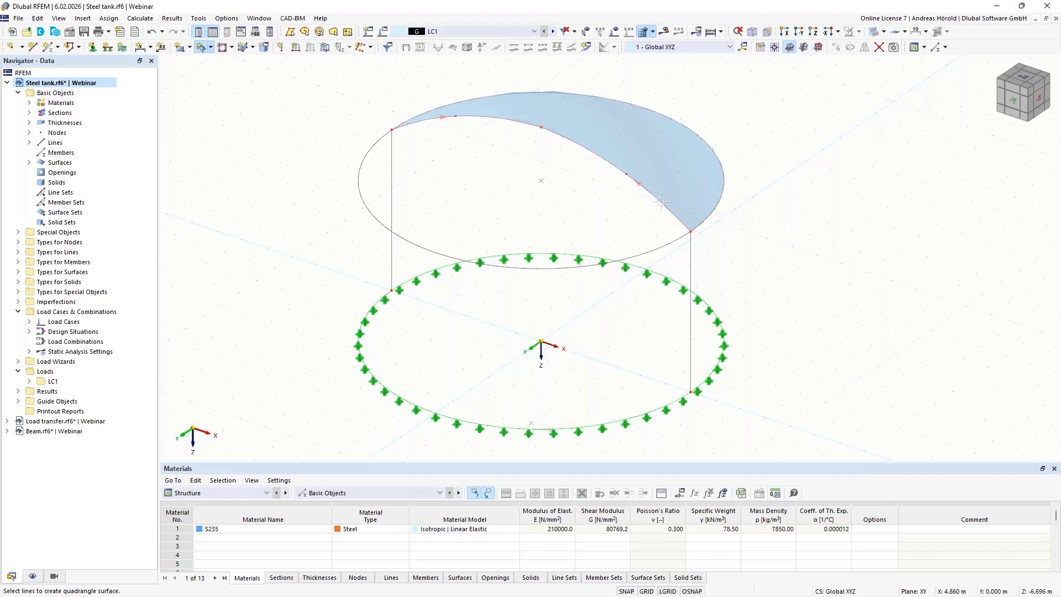
left_click(666, 243)
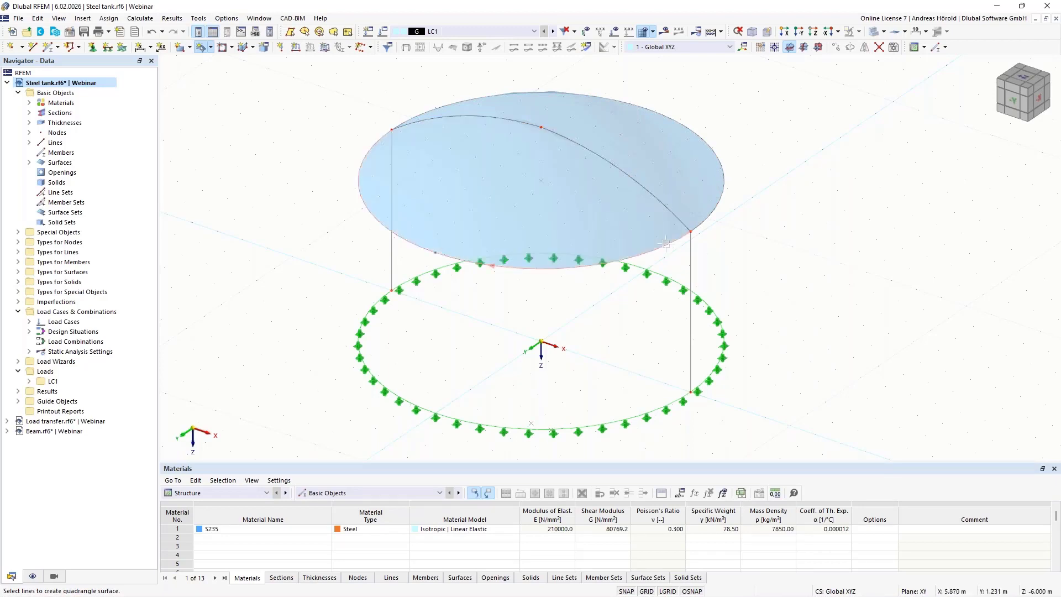
Step: Create two quadrangle surfaces for the rear and front halves of the tank wall between the base and upper circles
left_click(691, 276)
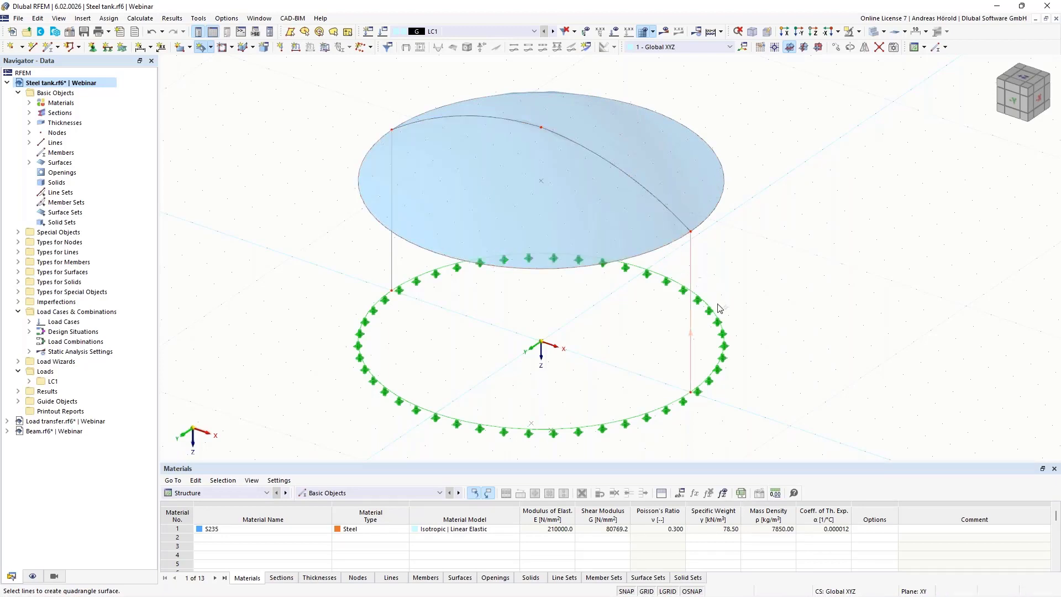
left_click(711, 308)
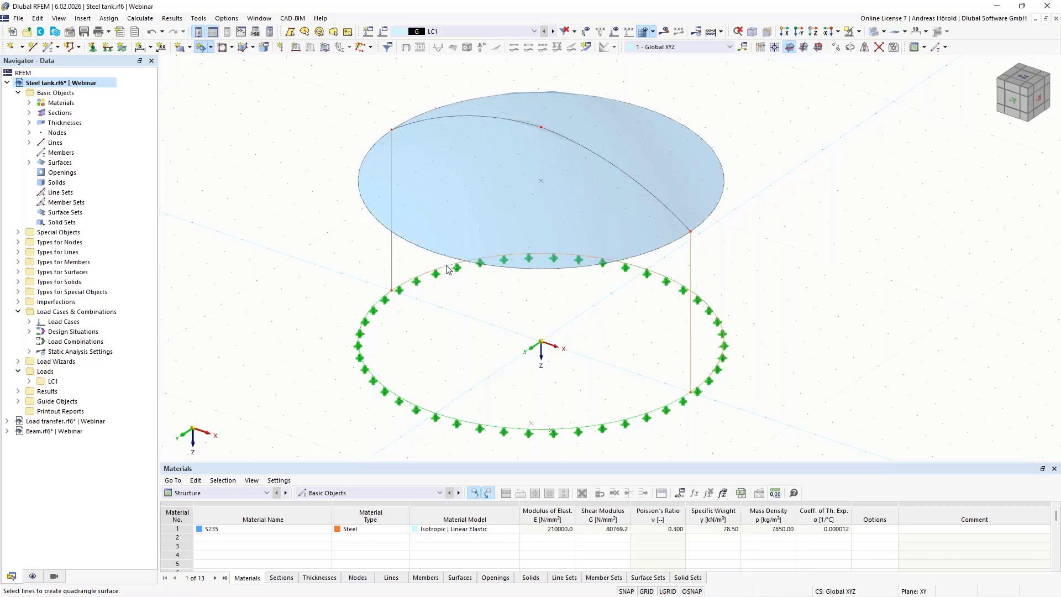
left_click(392, 267)
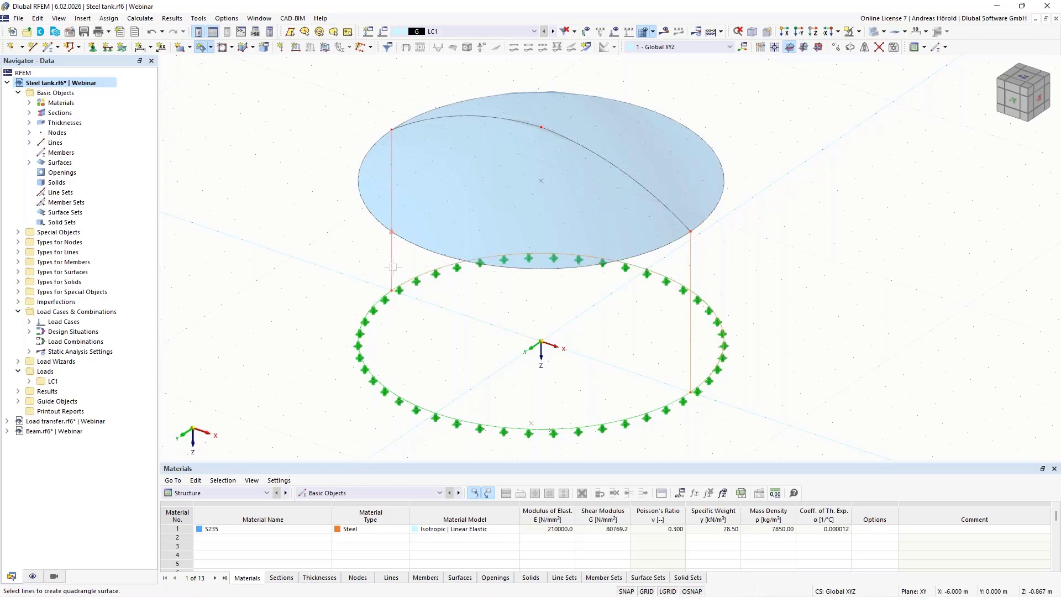
left_click(717, 202)
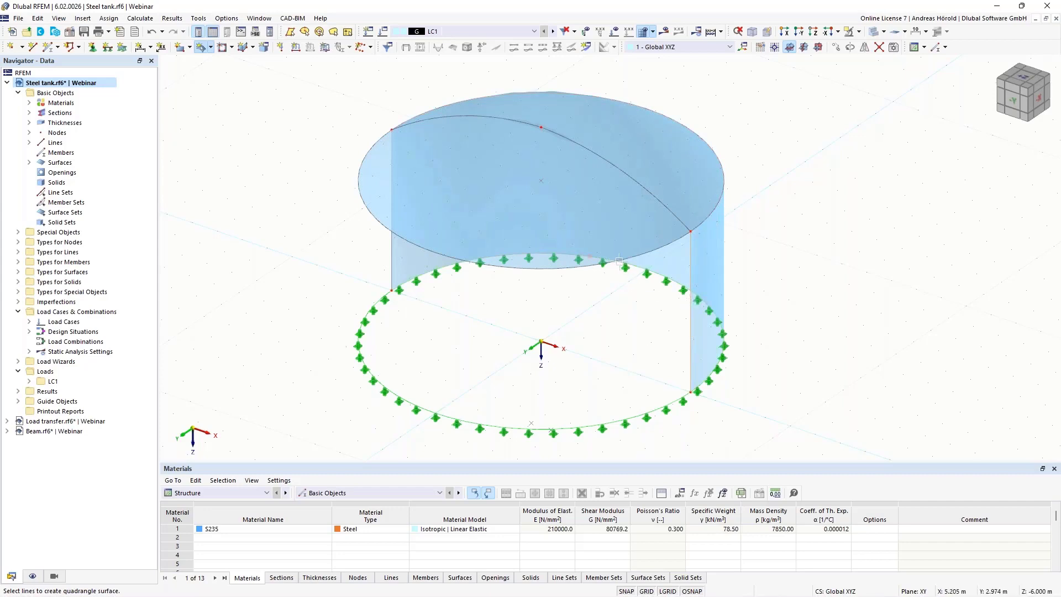
left_click(392, 282)
left_click(379, 298)
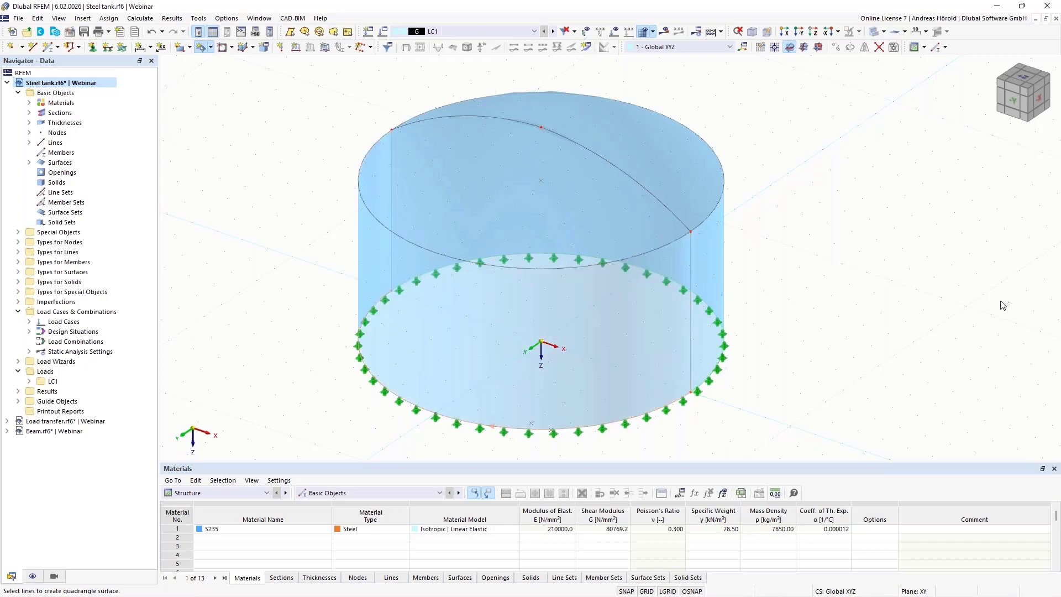
key("Escape")
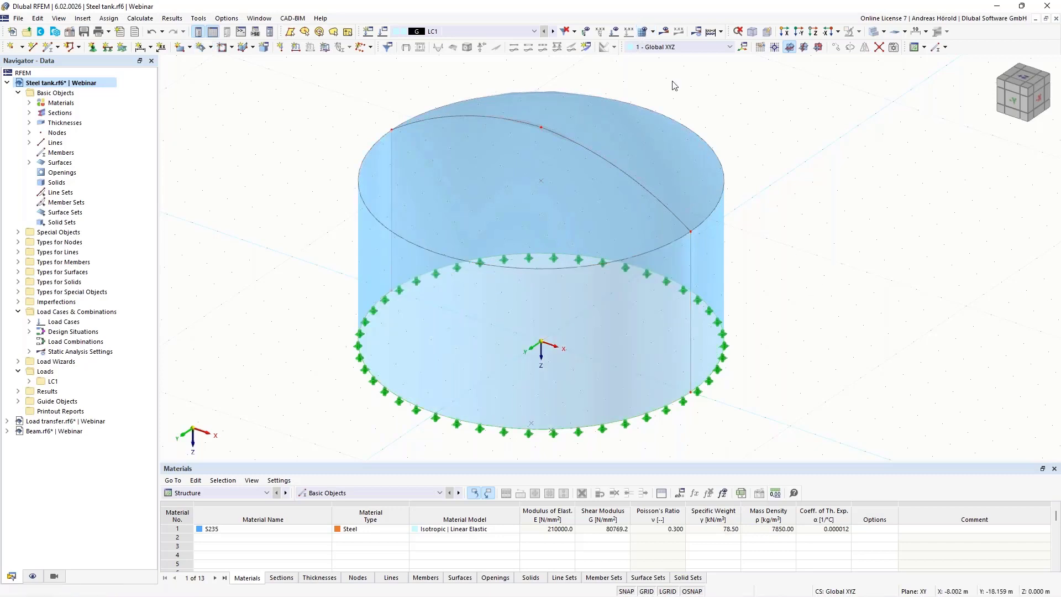
Step: Generate the FE mesh for the rebuilt steel tank and display it on the model
left_click(643, 32)
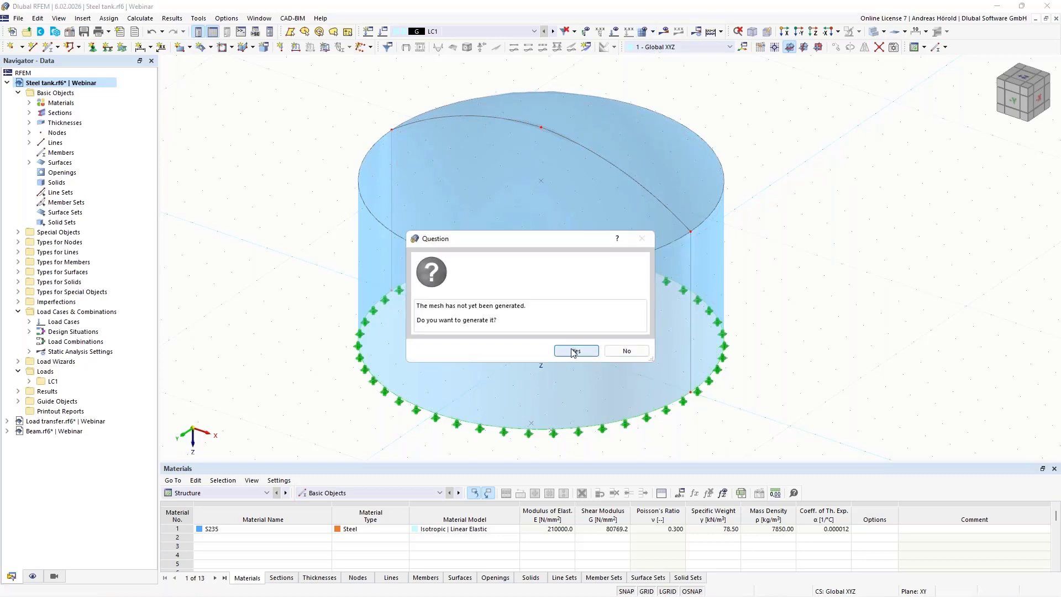
left_click(575, 351)
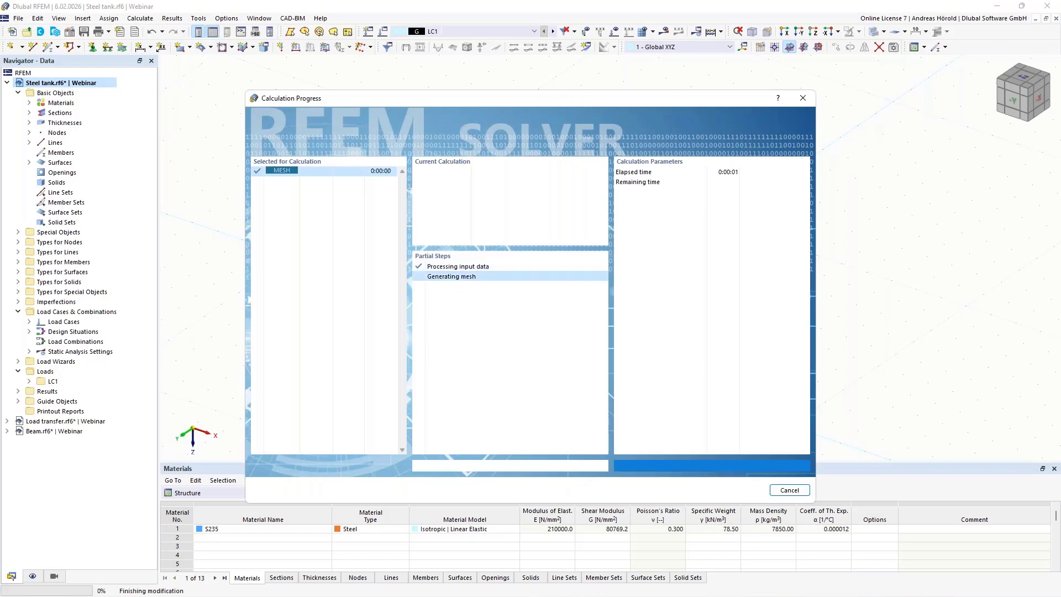
mouse_move(836, 367)
middle_mouse_down("ctrl")
mouse_move(840, 320)
mouse_move(839, 360)
middle_mouse_up("ctrl")
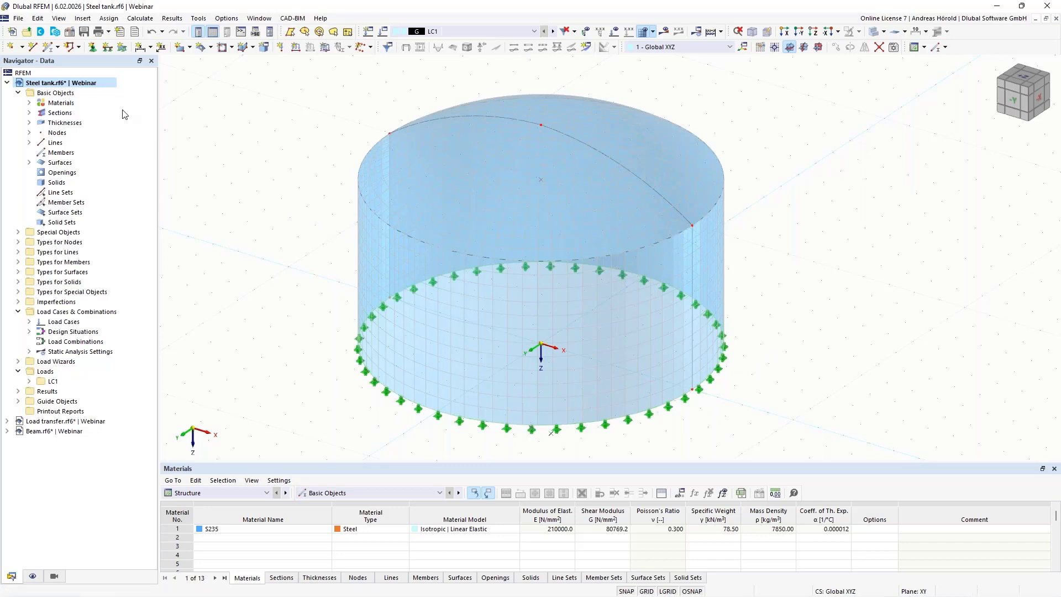
Step: Place four free nodes on the XY plane beside the tank, near X -10.8 m
left_click(10, 47)
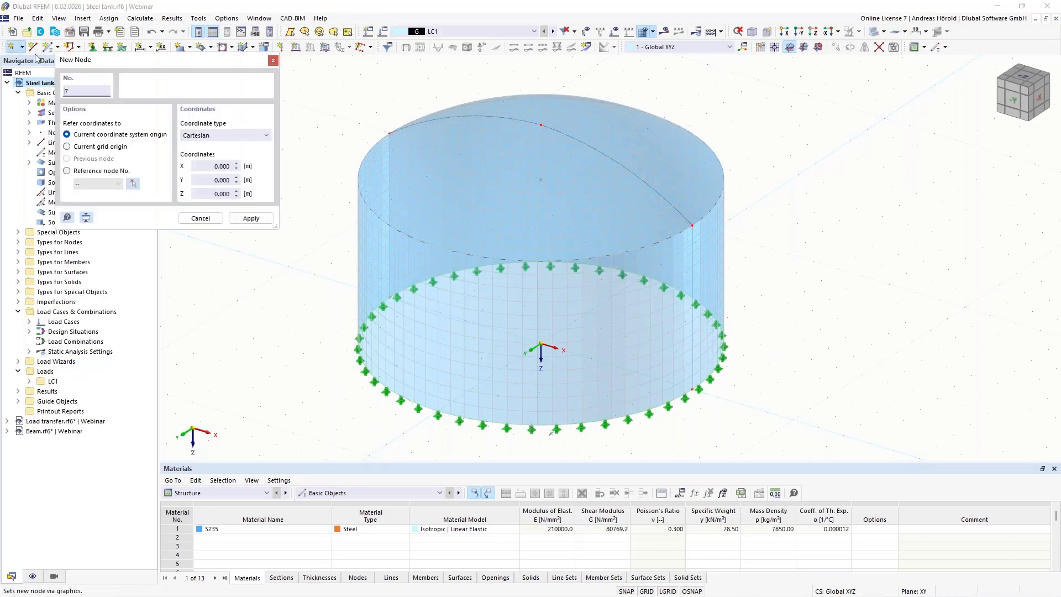
left_click(240, 279)
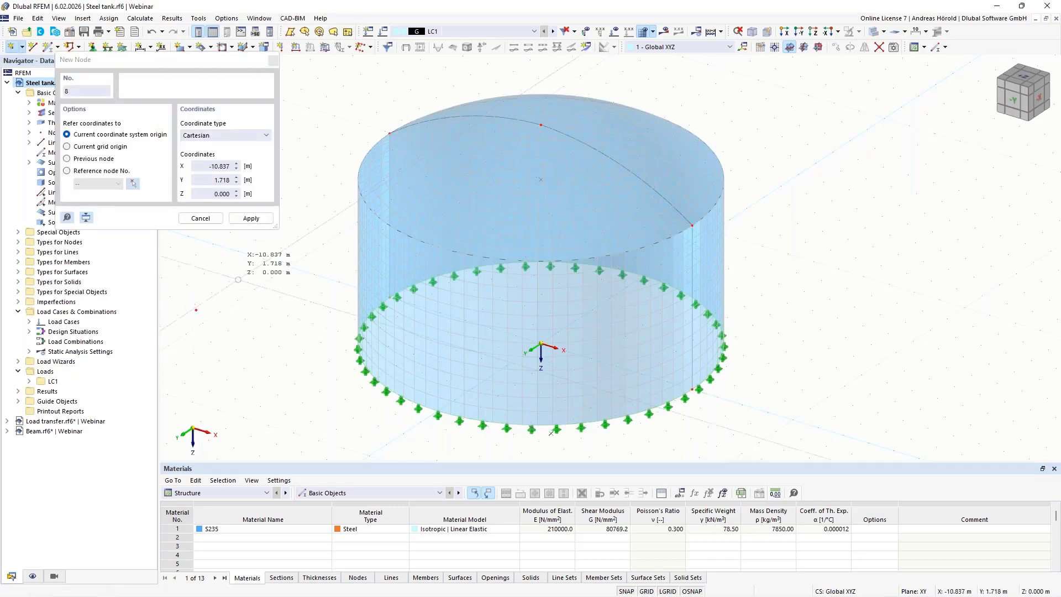
left_click(271, 348)
left_click(211, 371)
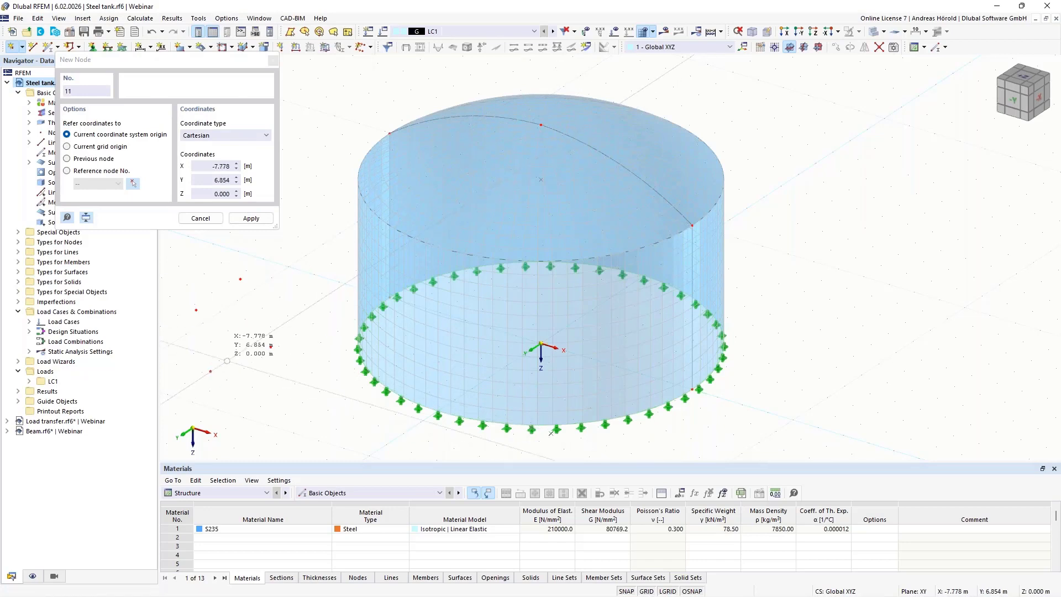
key("Escape")
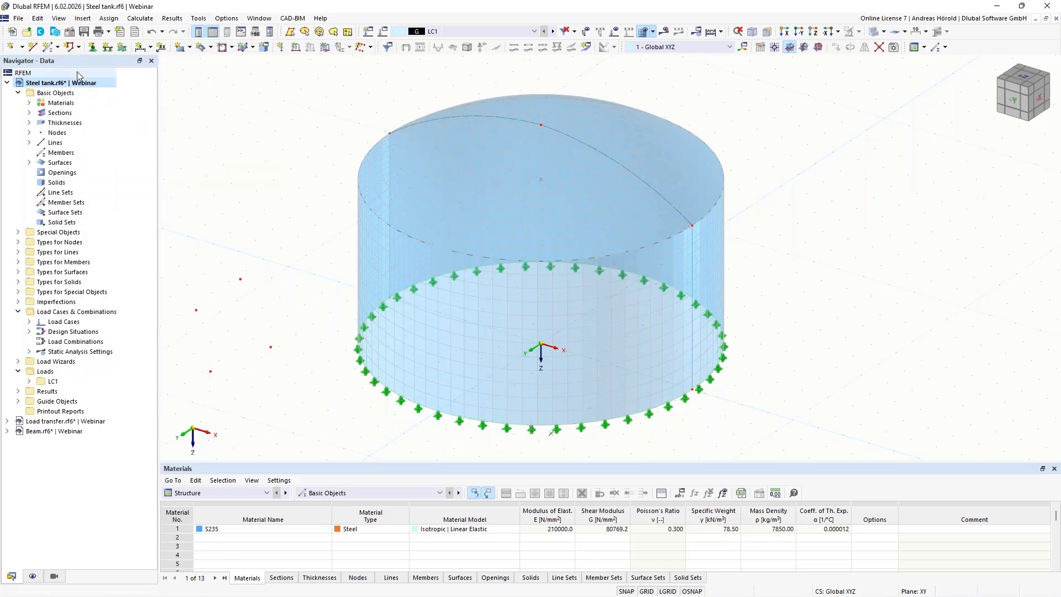
Step: Select all free nodes in the tank model and delete them
left_click(38, 18)
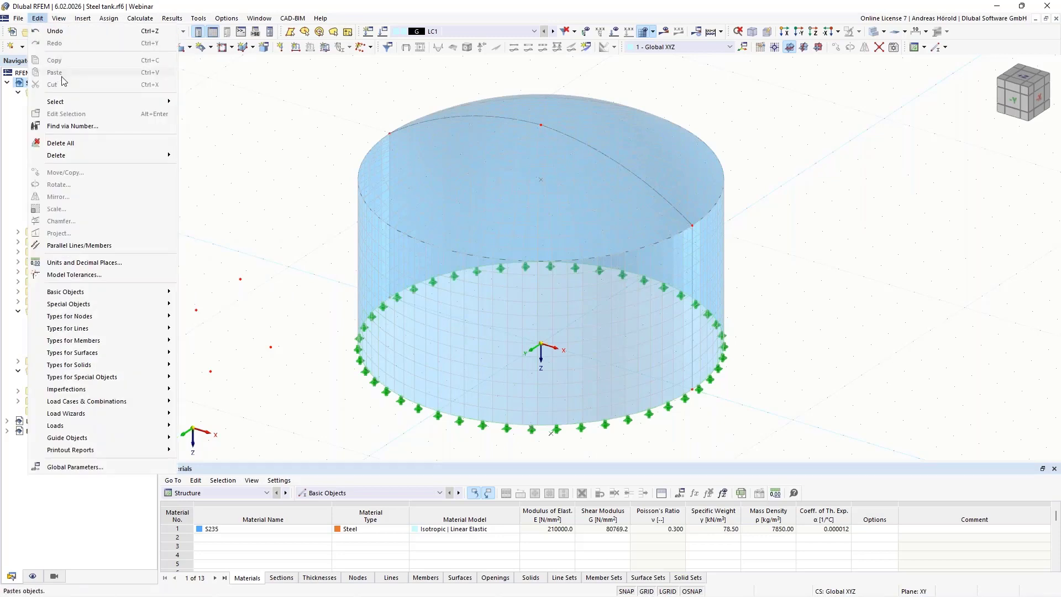
mouse_move(73, 102)
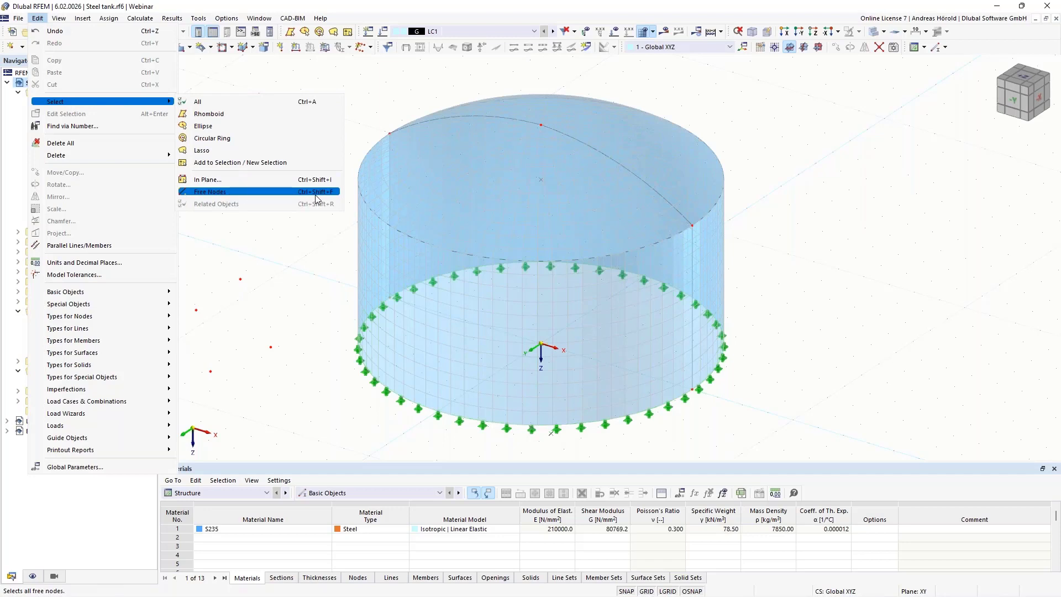
left_click(227, 192)
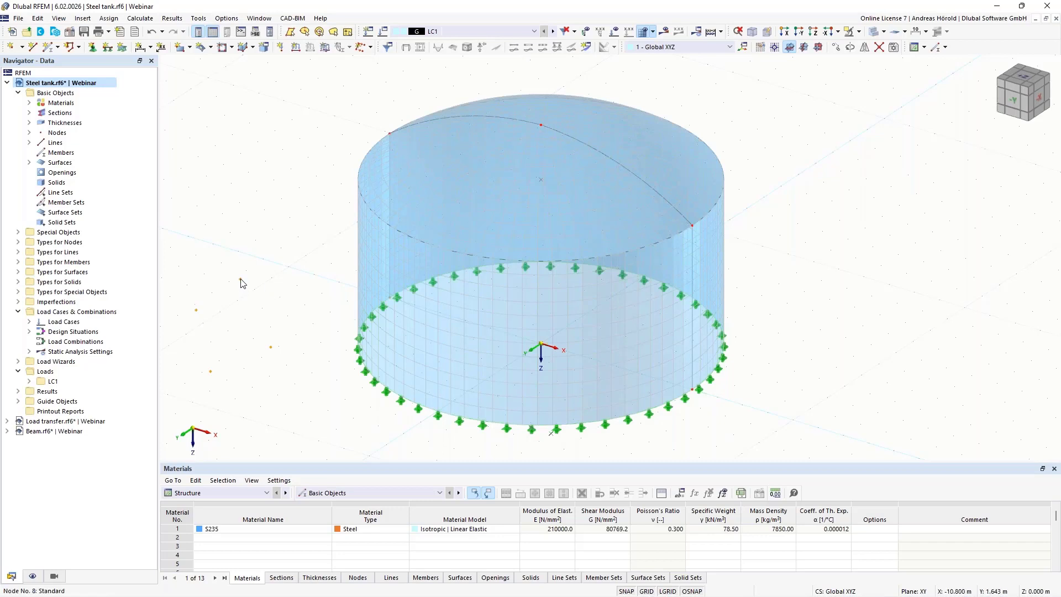
mouse_move(240, 284)
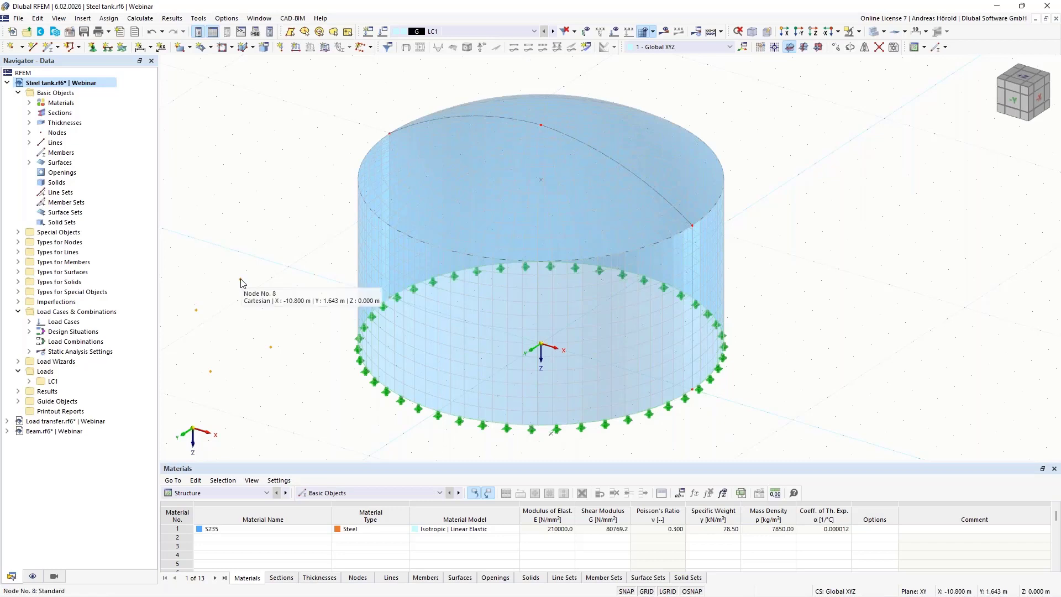
right_click(241, 282)
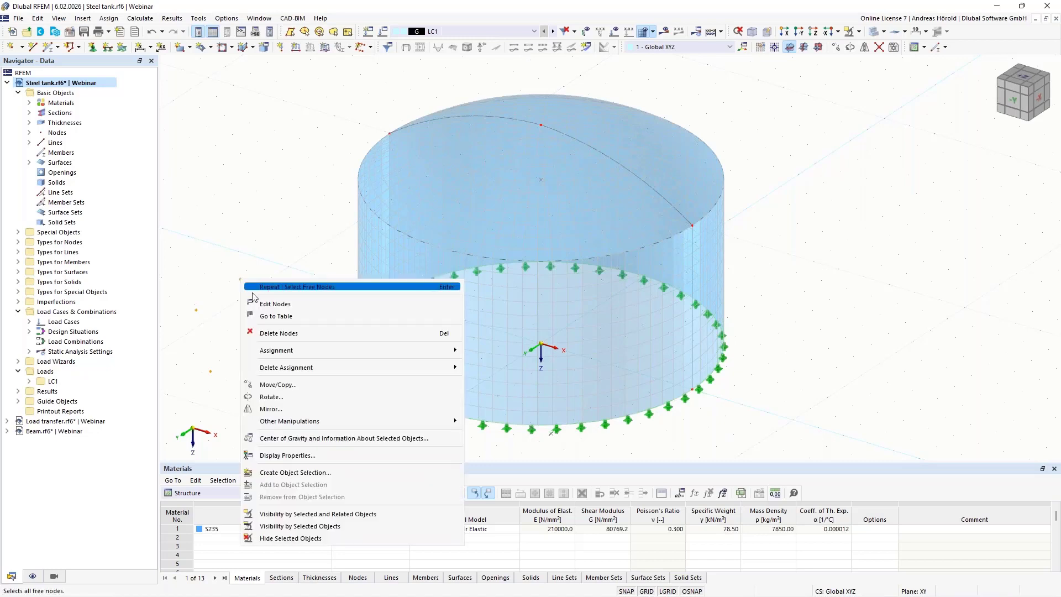
left_click(311, 334)
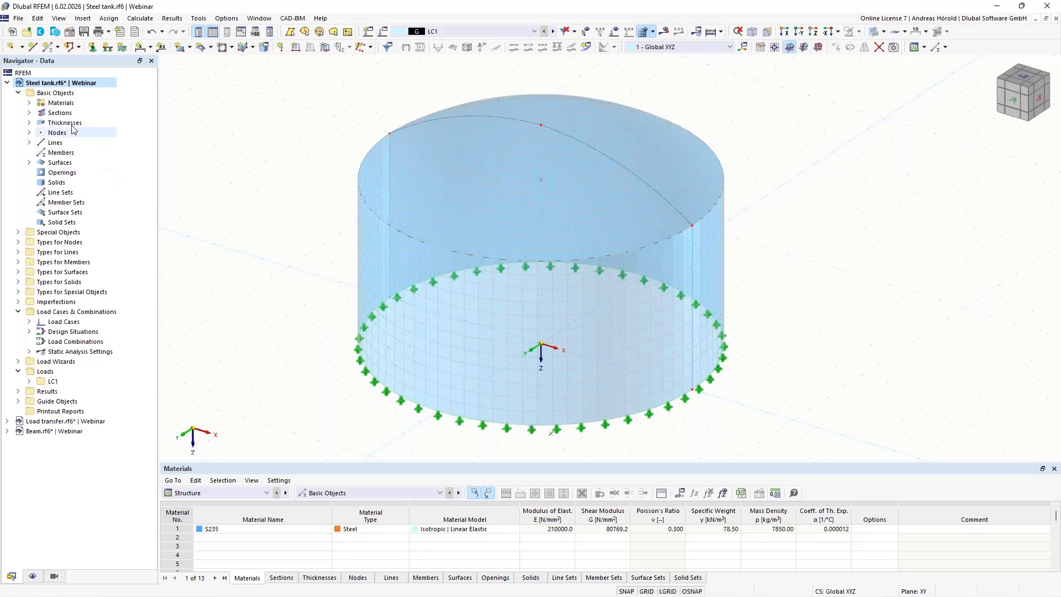
Step: Switch to the Load transfer model and create rectangular surfaces with stiffness type Load Transfer over all beam grids except the front one
left_click(7, 83)
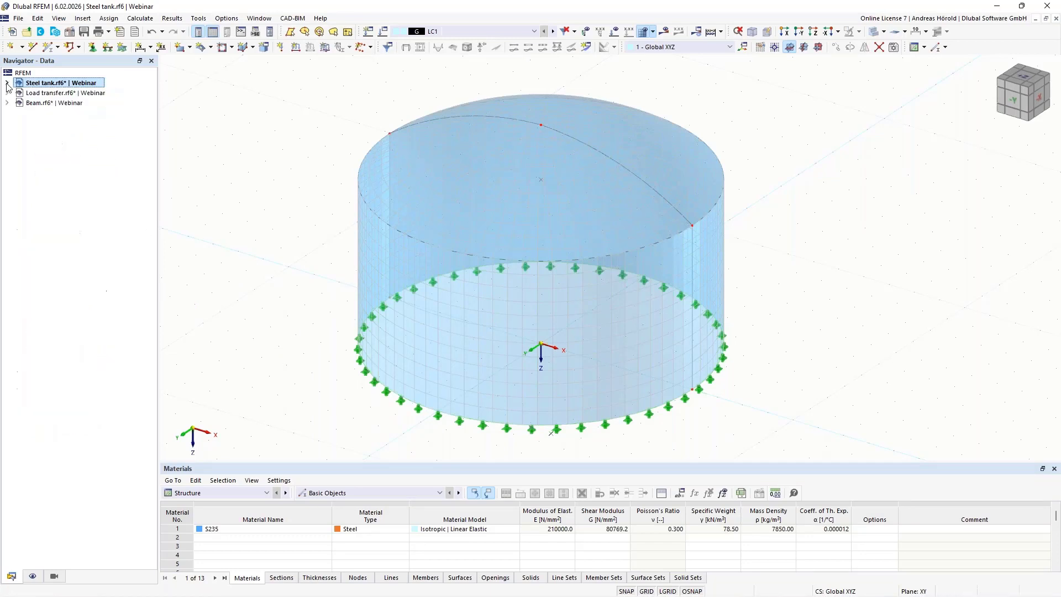
left_click(56, 93)
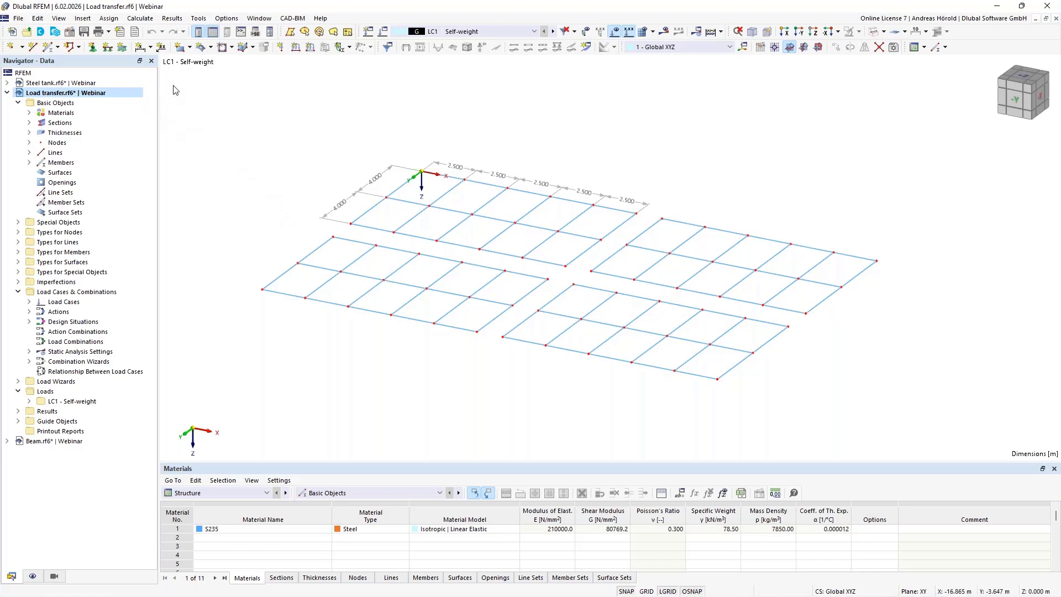
left_click(181, 49)
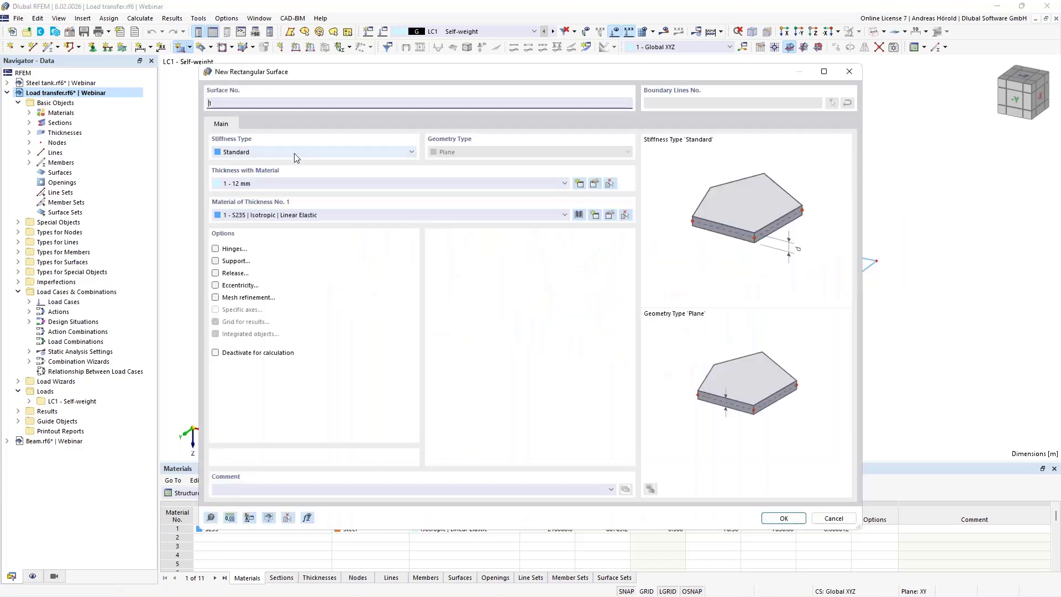
left_click(295, 153)
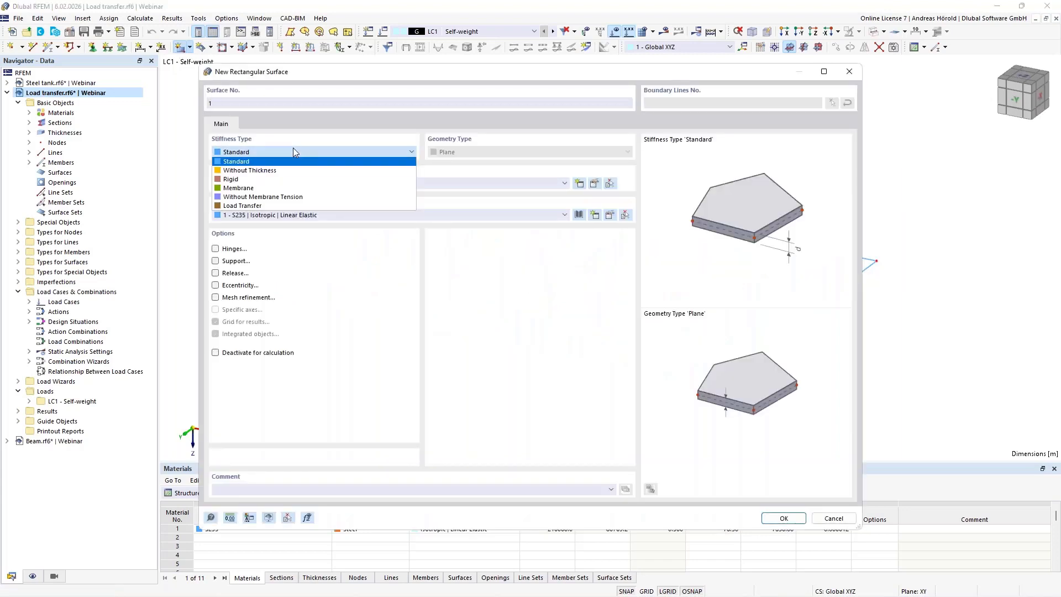
left_click(299, 207)
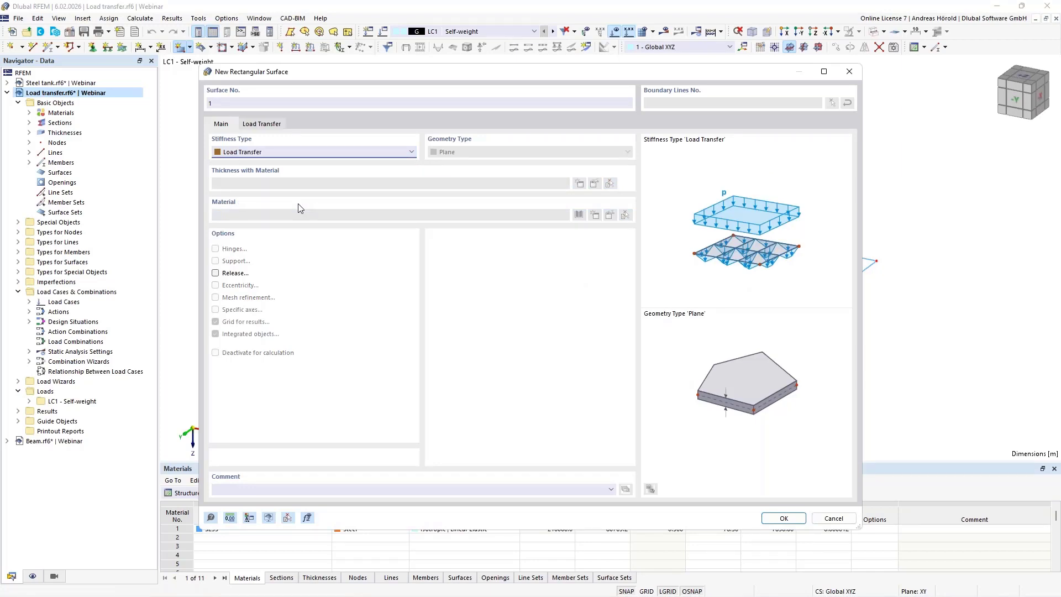
left_click(773, 518)
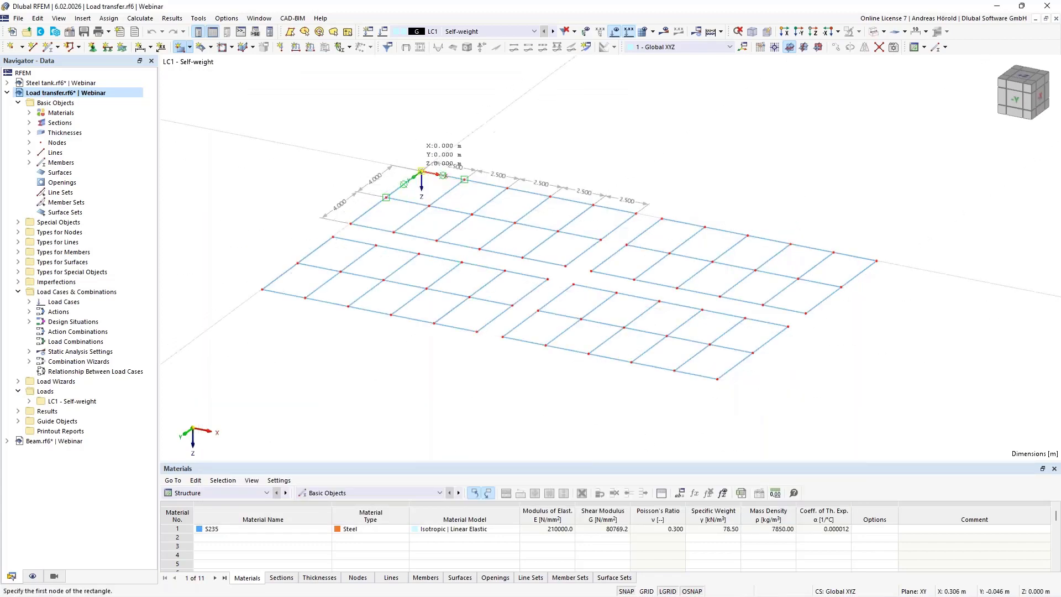
left_click(422, 172)
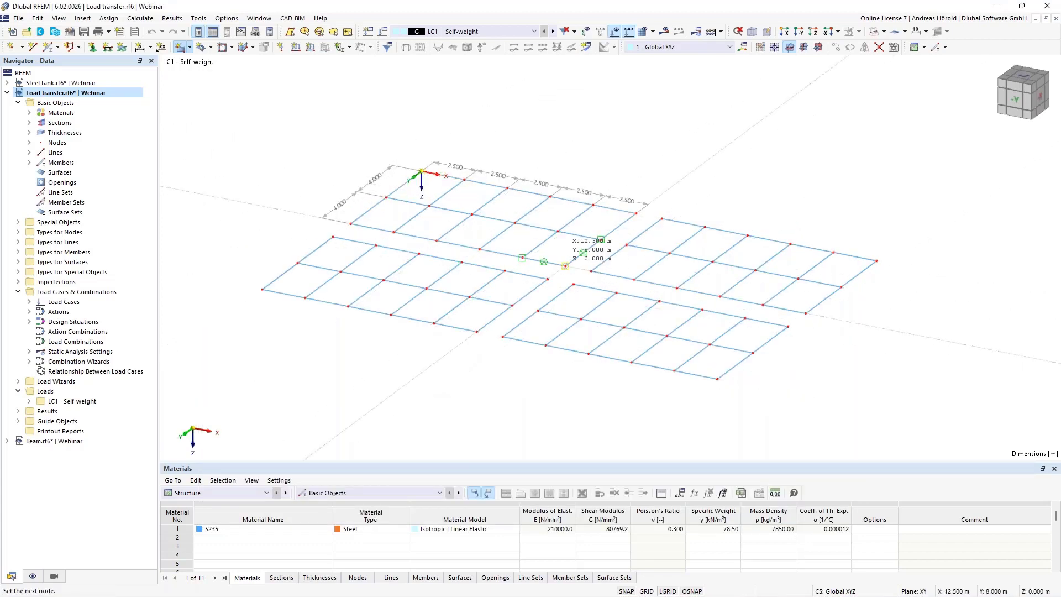
left_click(566, 266)
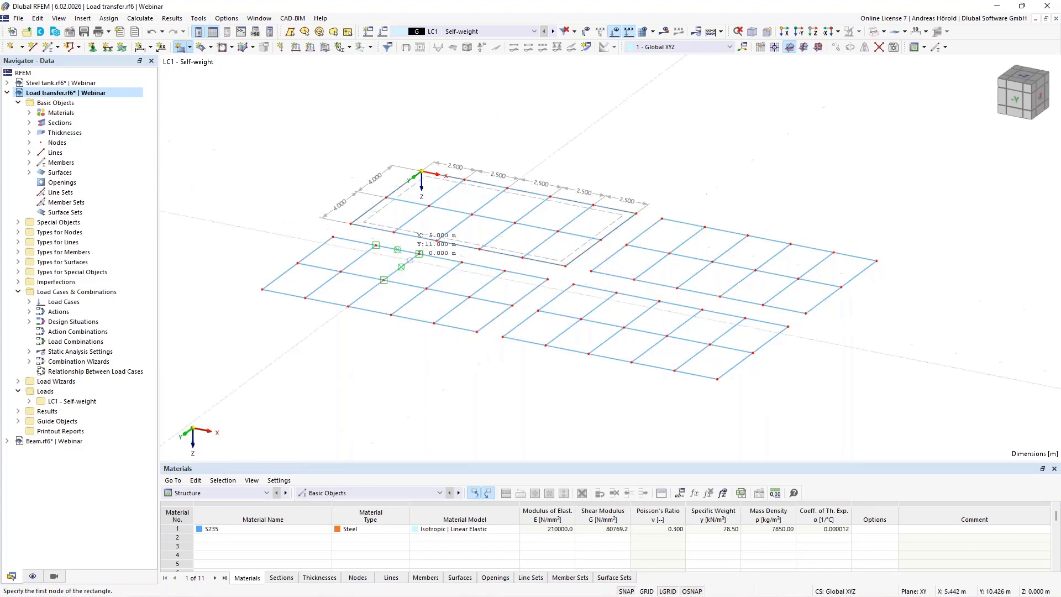
left_click(333, 236)
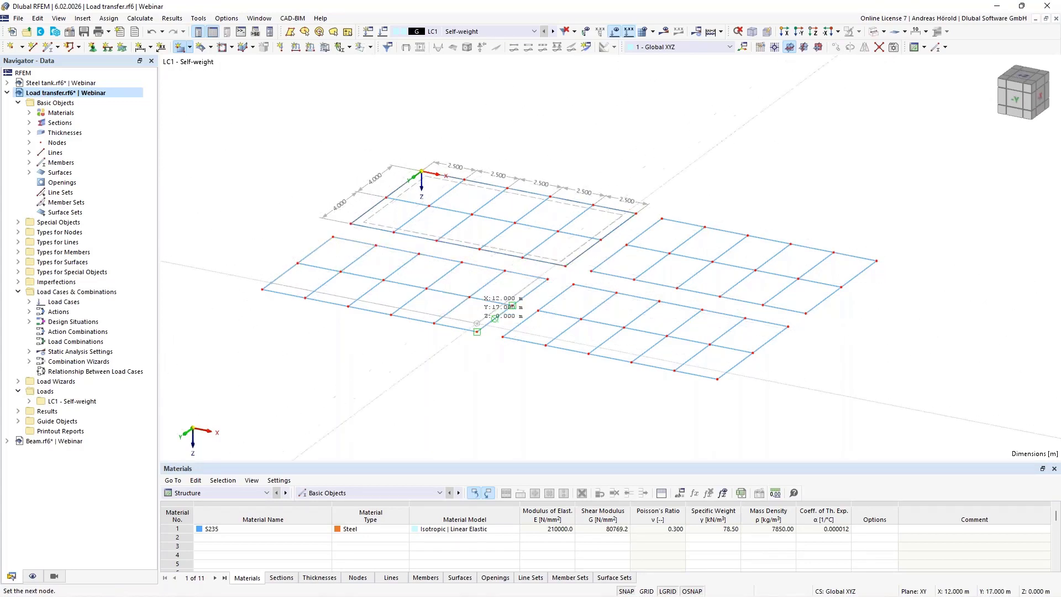
left_click(477, 332)
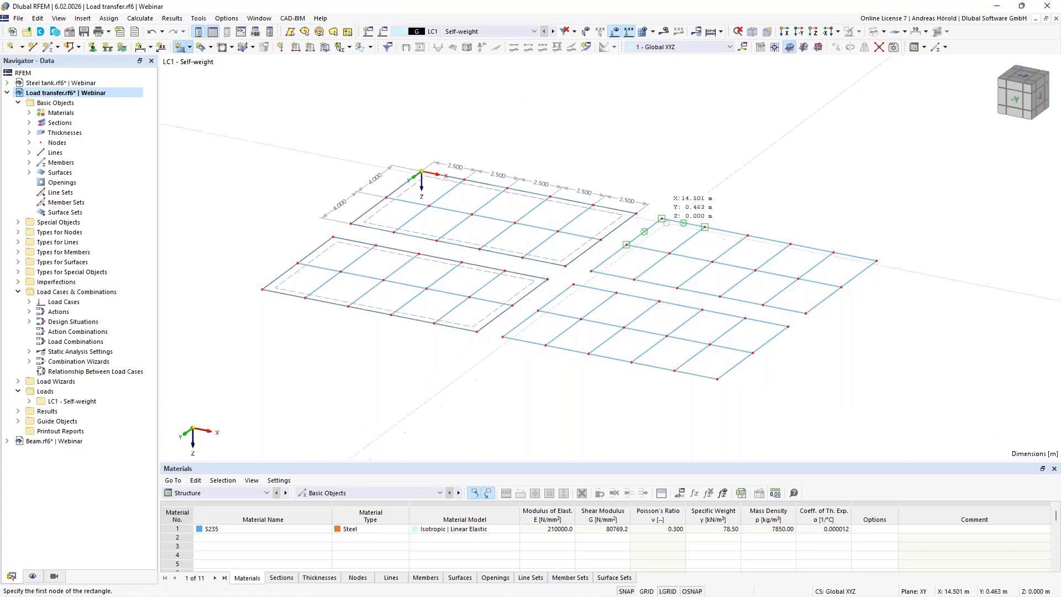
left_click(661, 218)
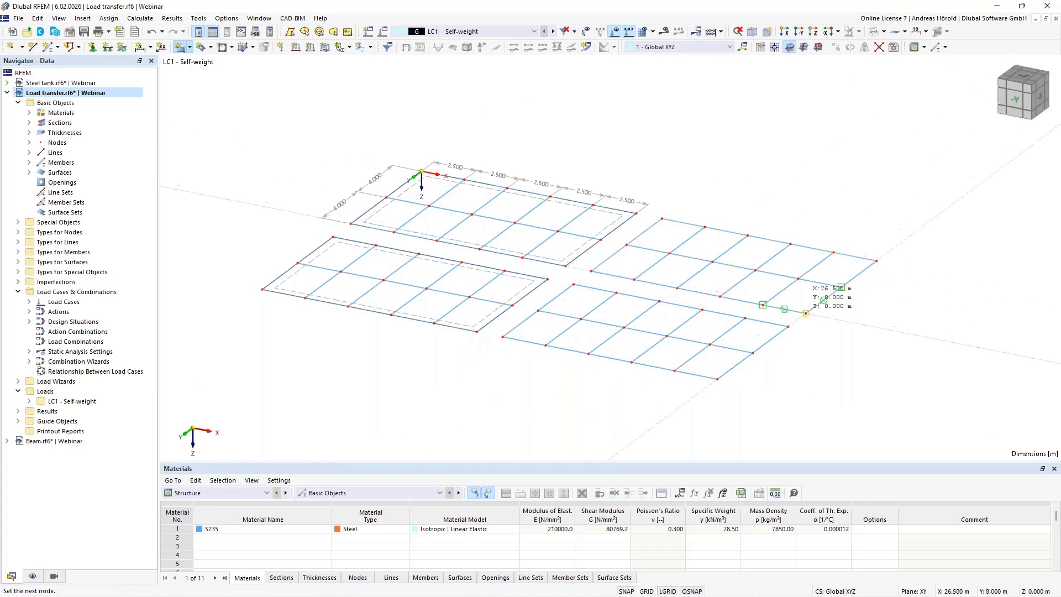
left_click(806, 314)
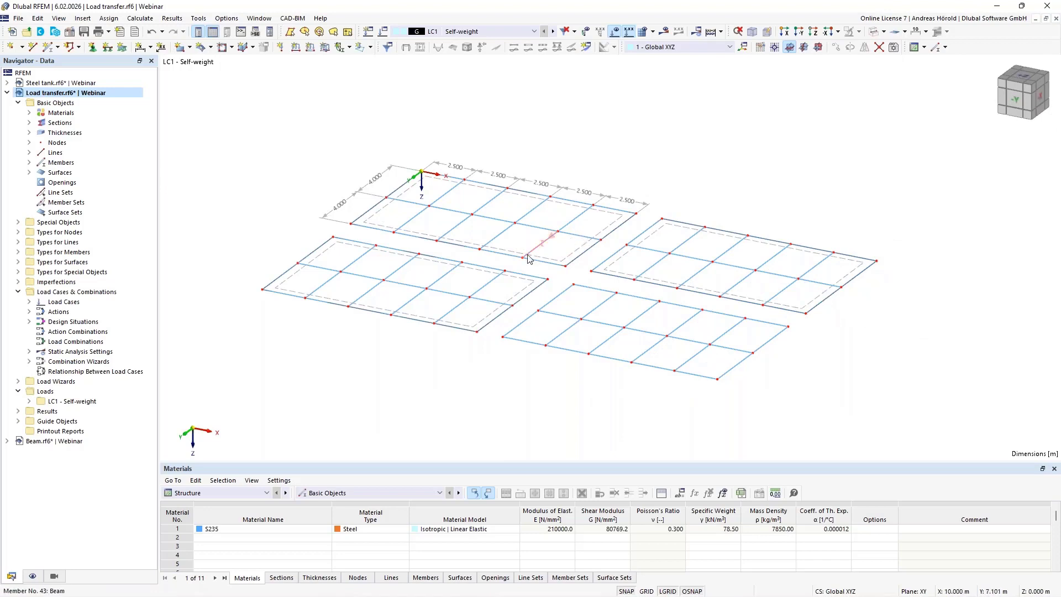
Step: Apply a uniform surface load of 1.00 kN/m² in direction ZA in LC1 to the three load transfer surfaces
left_click(325, 48)
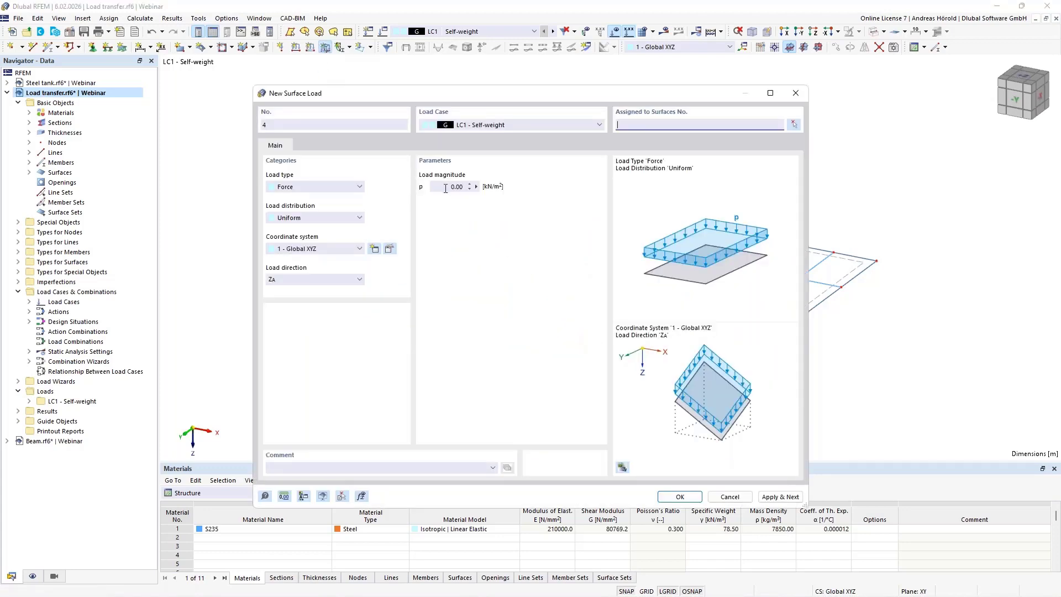
left_click(447, 186)
key("Delete")
left_click(680, 496)
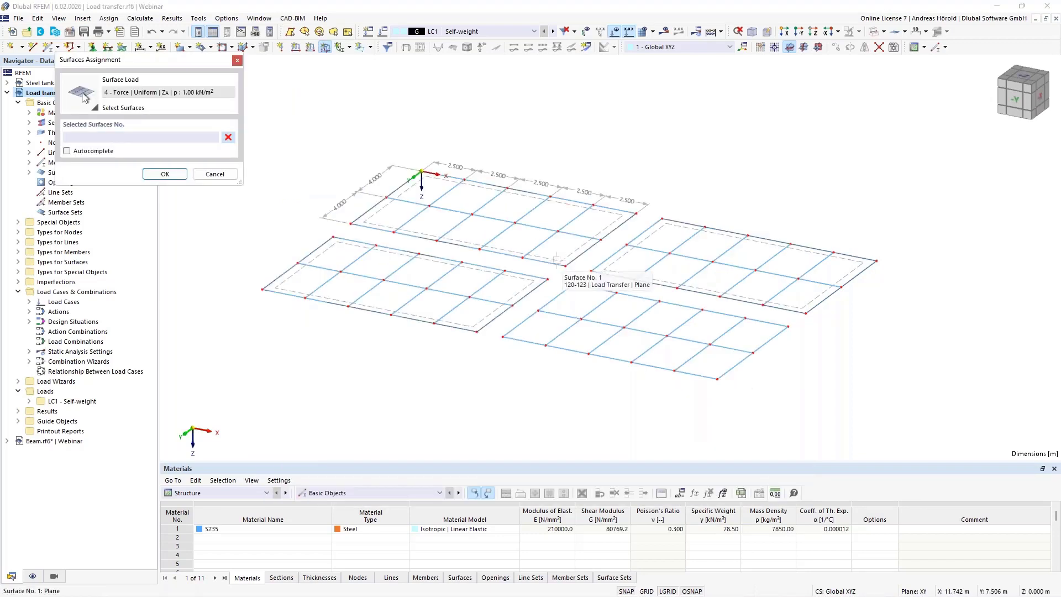
left_click(550, 256)
left_click(519, 281)
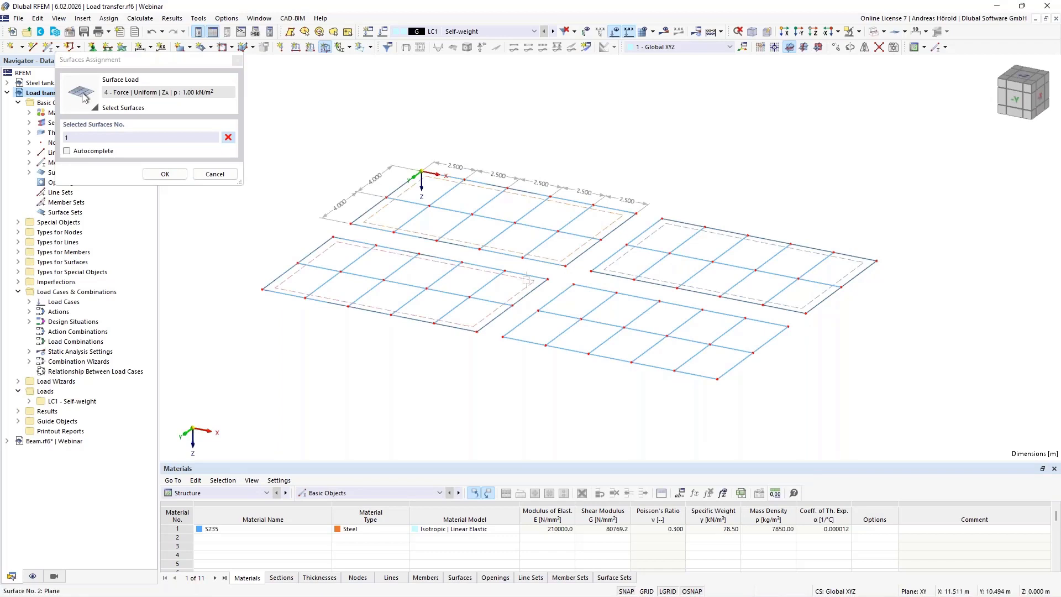
left_click(619, 273)
left_click(164, 175)
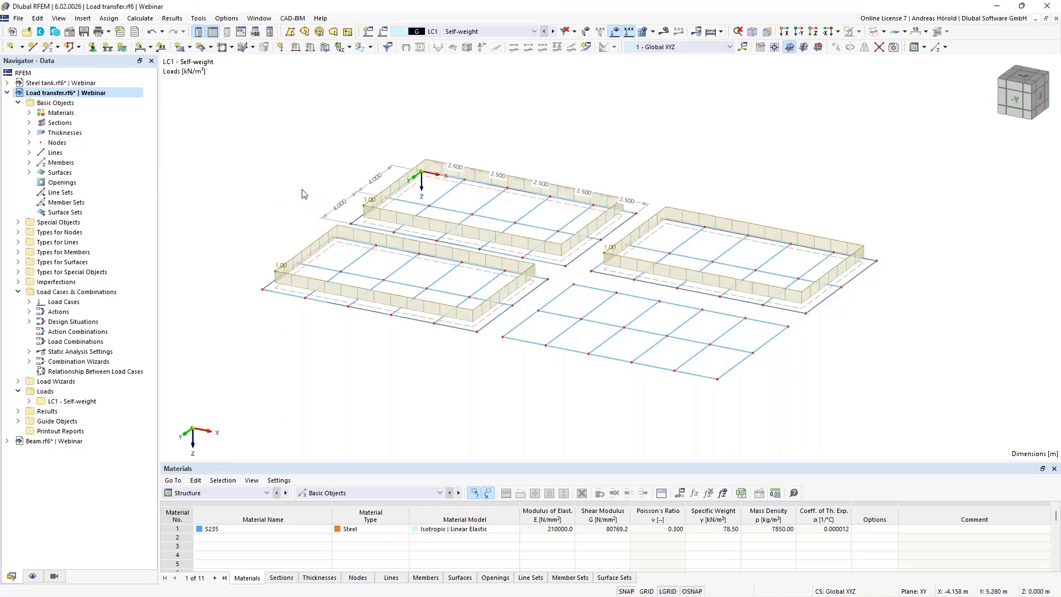
Step: Display the load transfer separately to view the loads distributed to the members, and switch that display off again
scroll(287, 188, "up", 1)
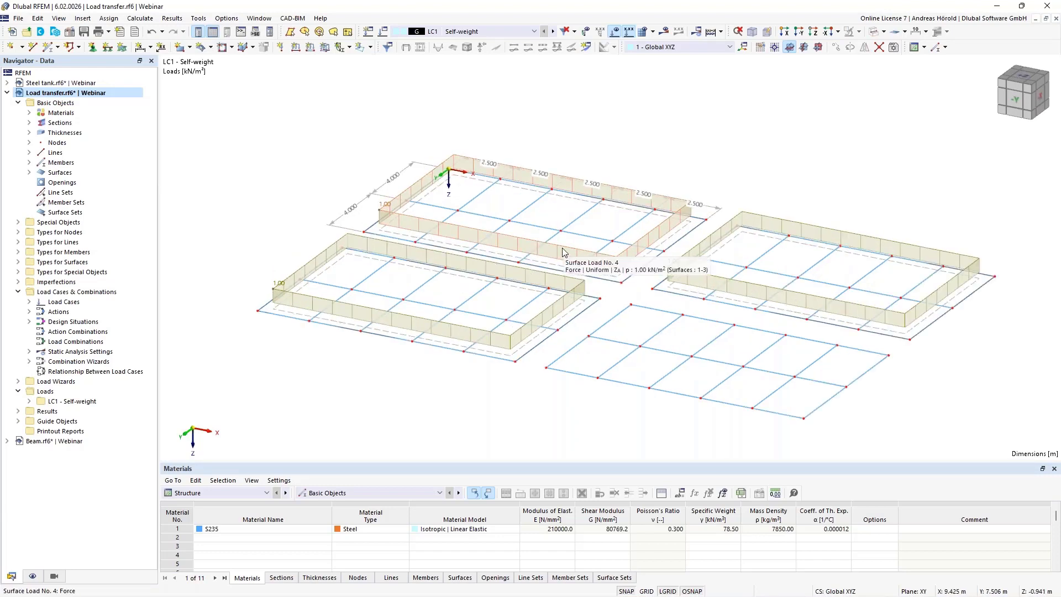
right_click(450, 248)
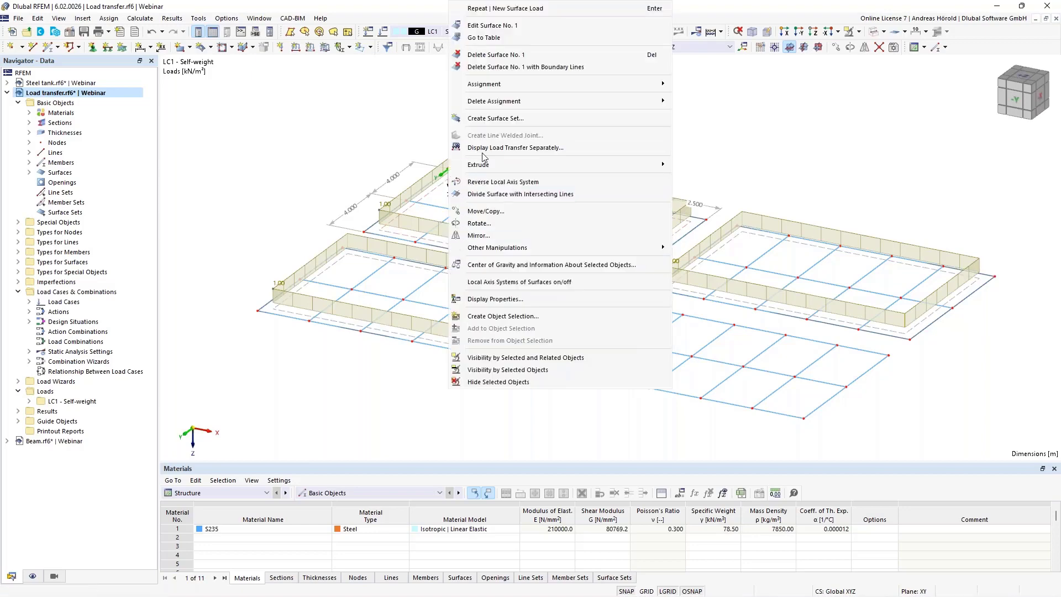
left_click(550, 148)
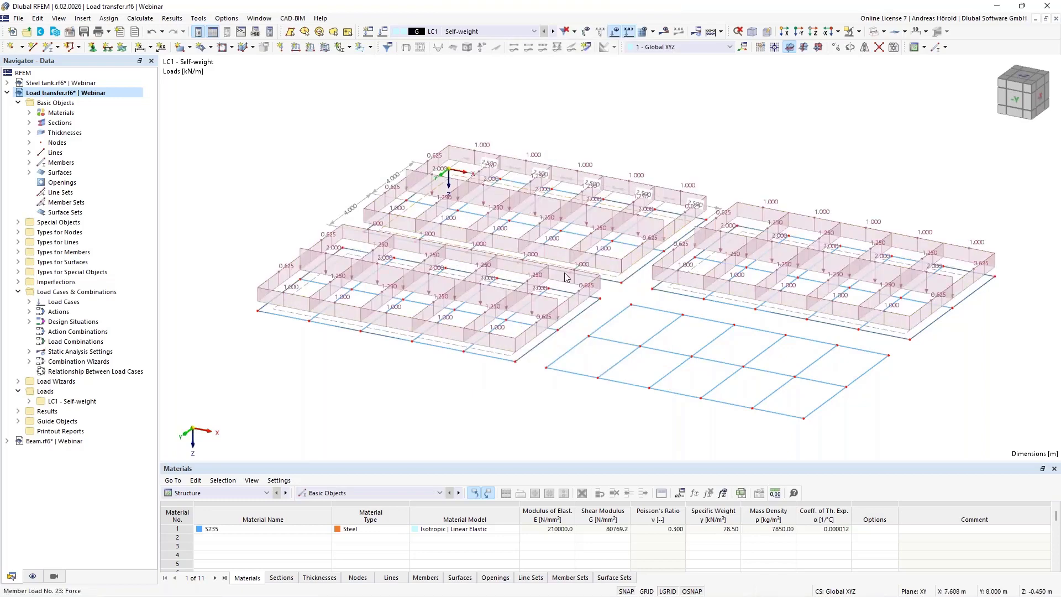
right_click(609, 280)
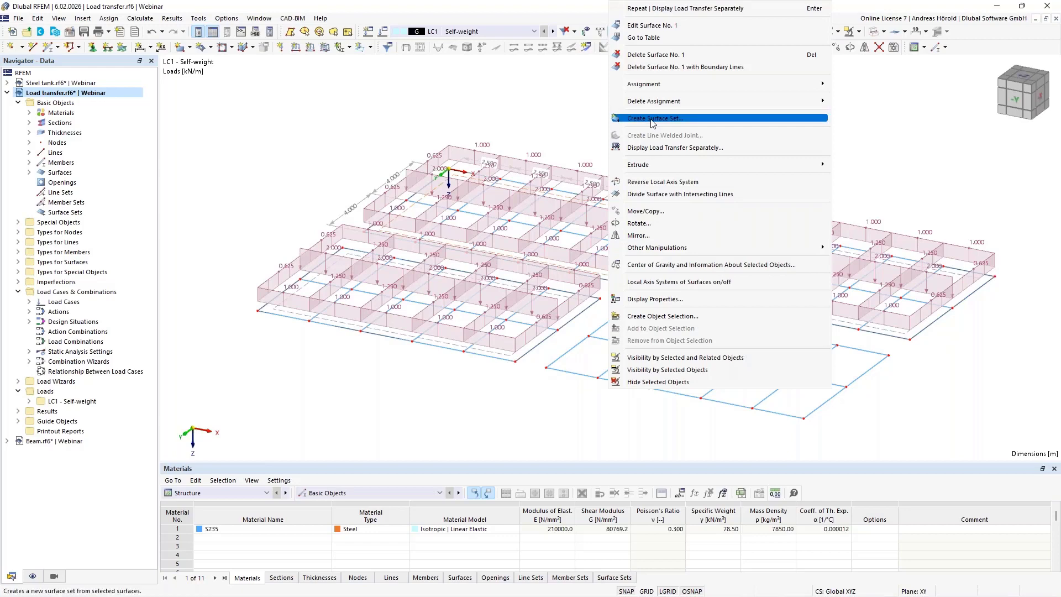
left_click(675, 148)
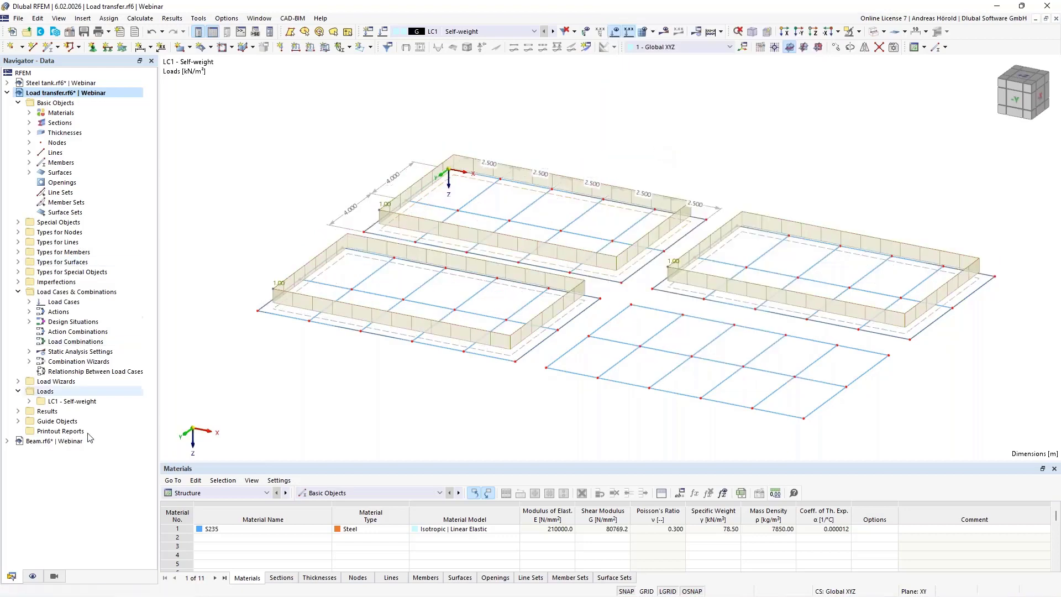
Step: Turn on the separate load transfer display for surfaces to view the loads distributed to the members
left_click(33, 576)
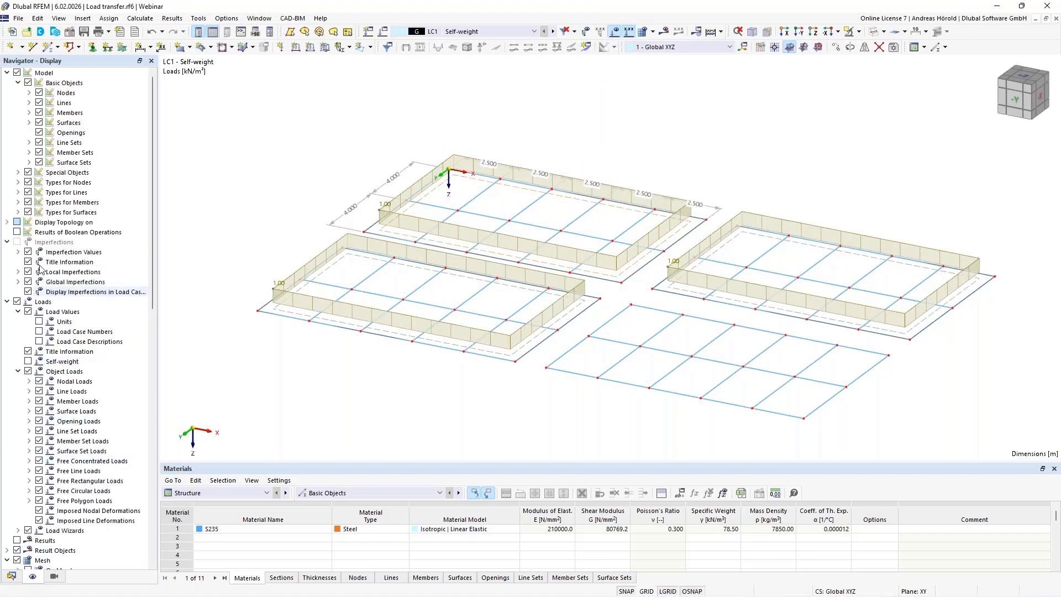
left_click(30, 123)
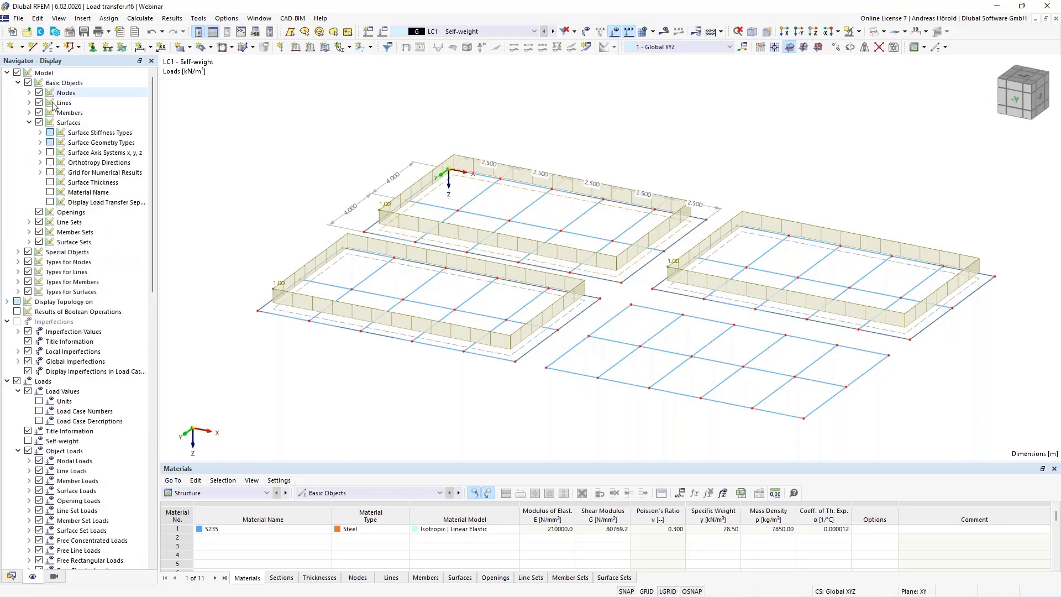
left_click(50, 202)
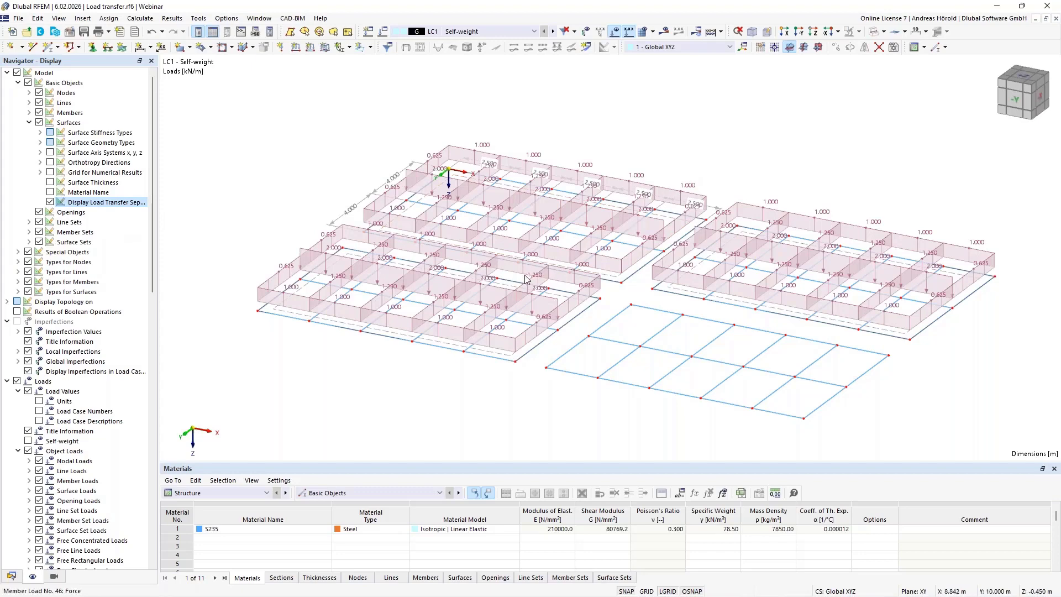
scroll(616, 319, "up", 1)
scroll(658, 318, "down", 2)
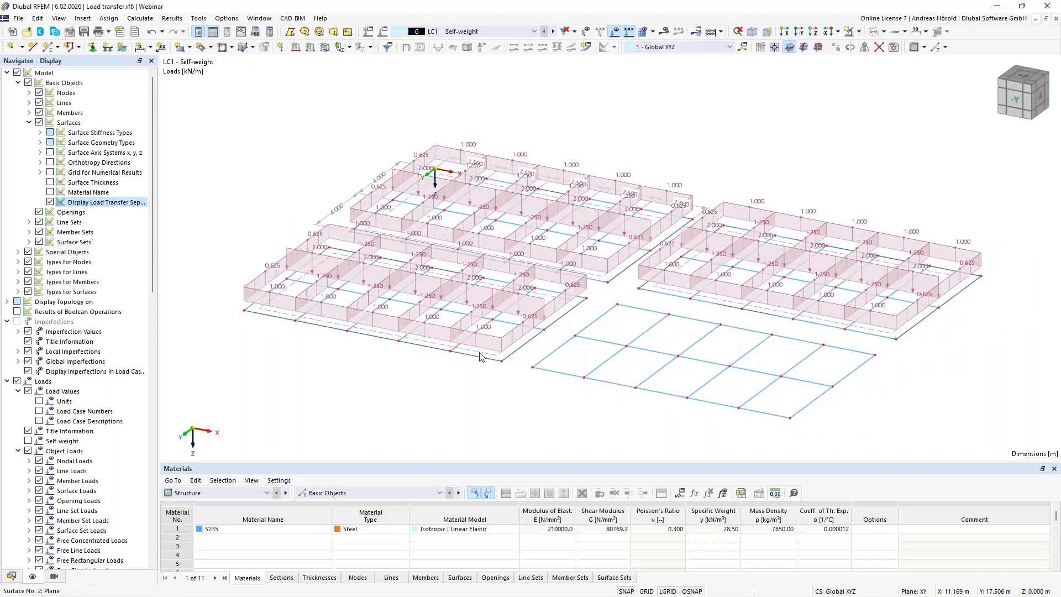
Step: Set load transfer surface 2's transfer direction to local x, checking its local axes in the model preview
double_click(480, 357)
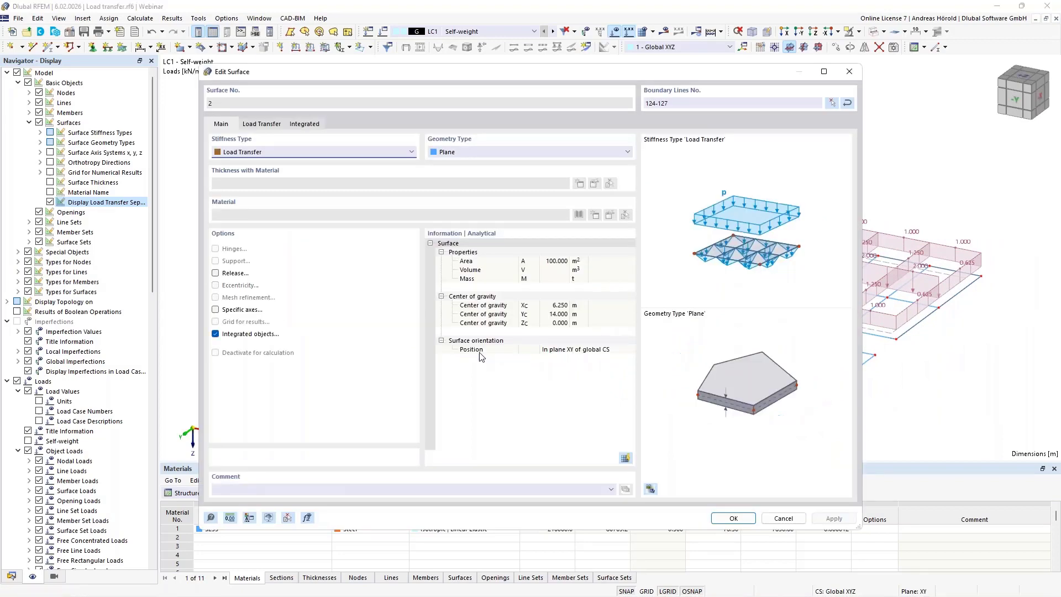
left_click(260, 124)
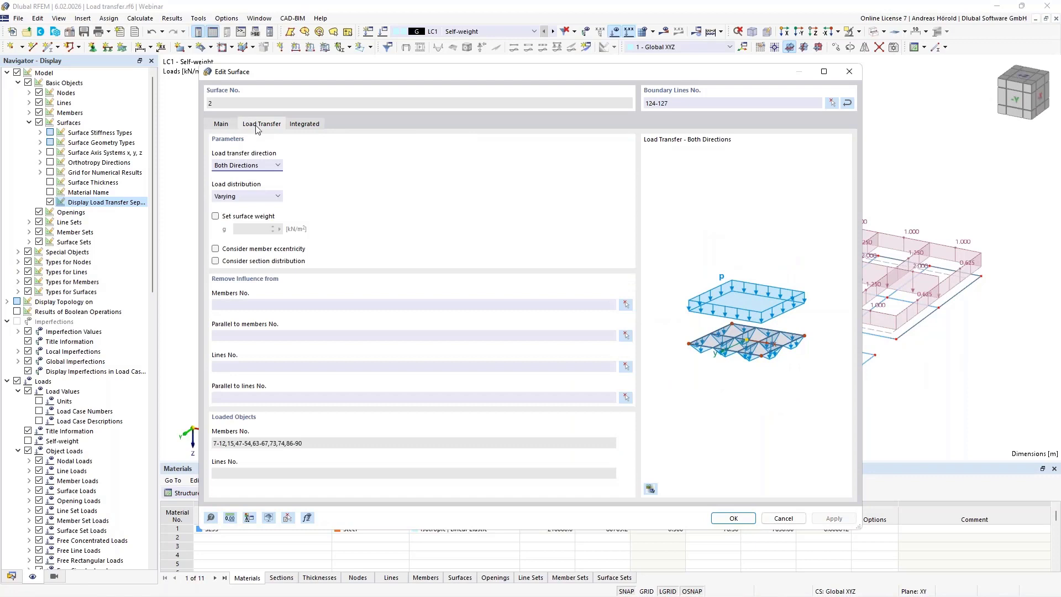
left_click(246, 168)
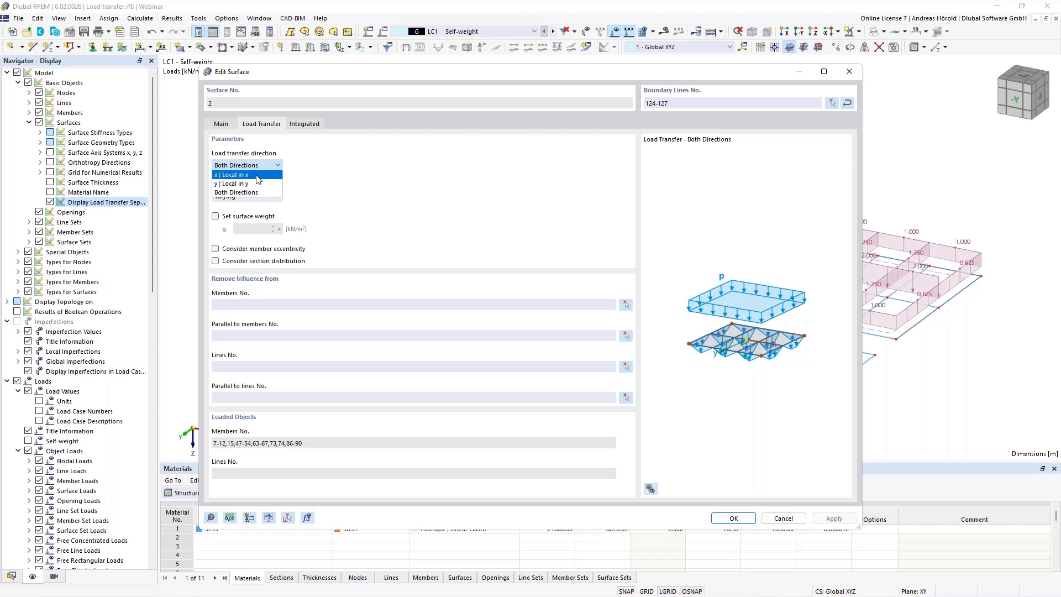
left_click(258, 176)
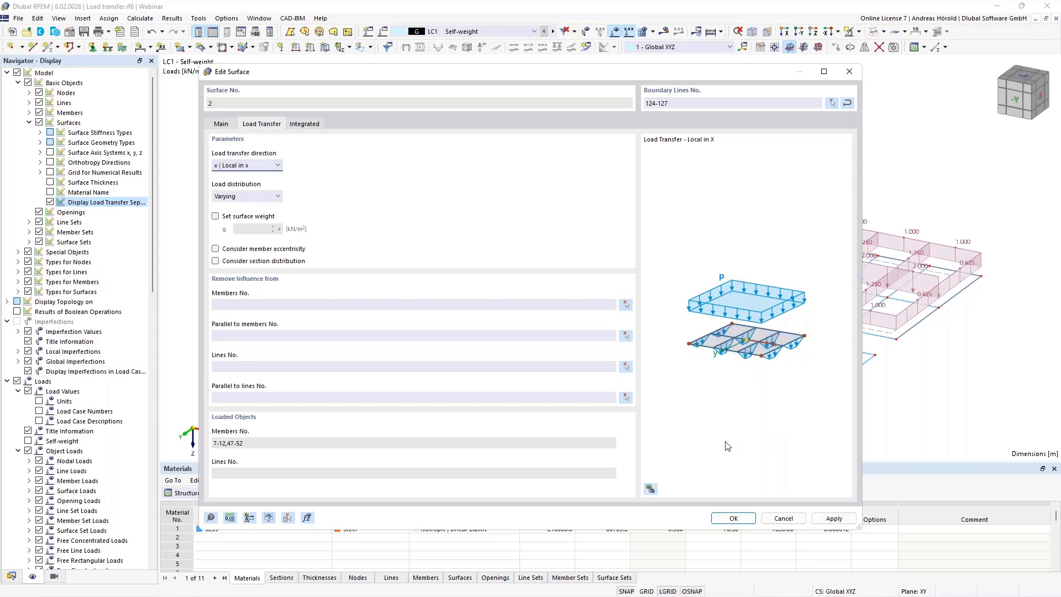
left_click(651, 490)
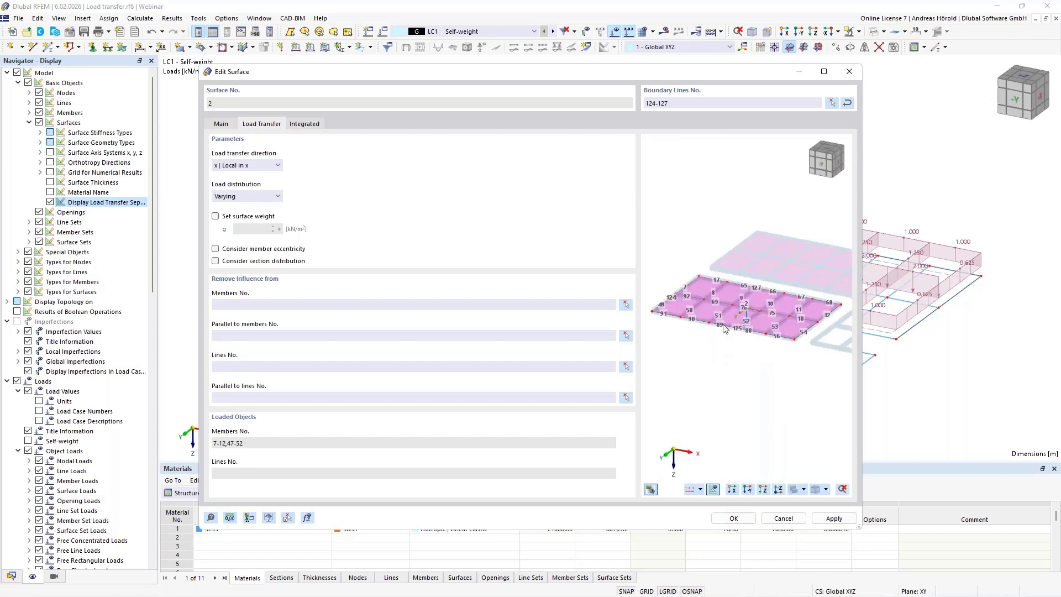
scroll(725, 329, "up", 6)
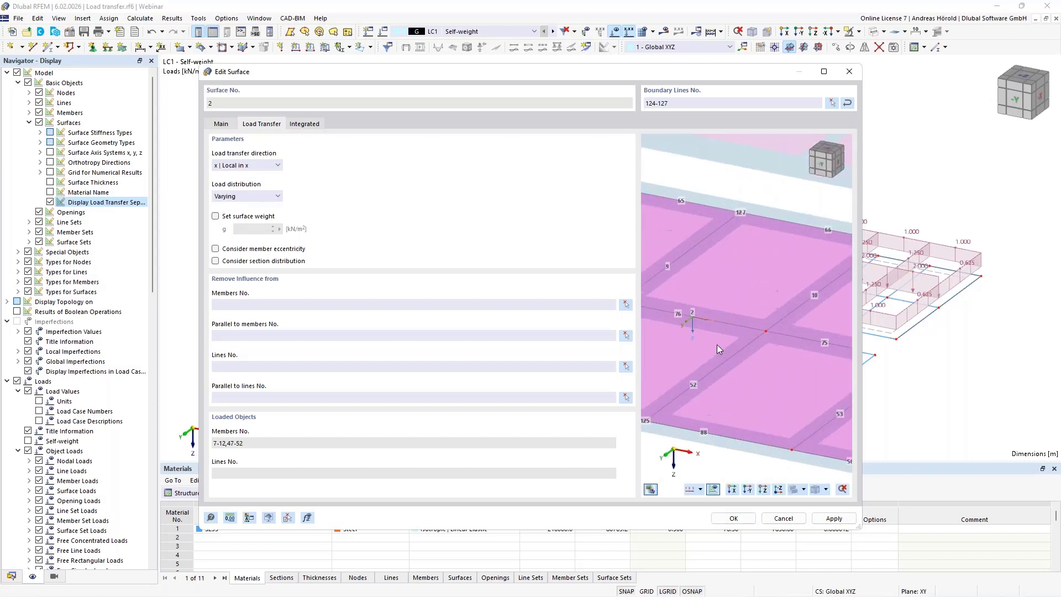
scroll(718, 344, "up", 4)
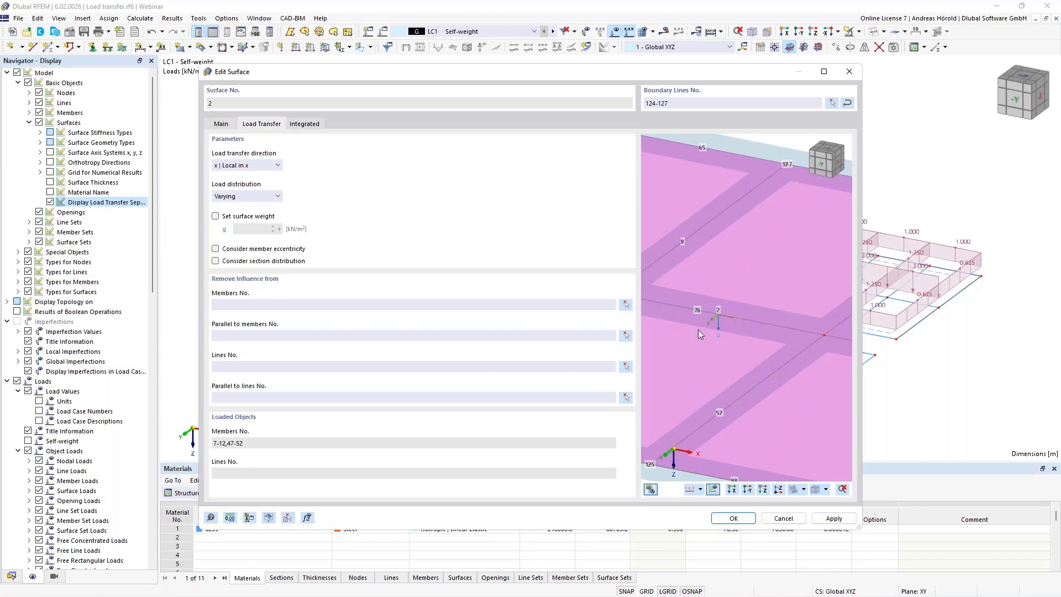
left_click(734, 518)
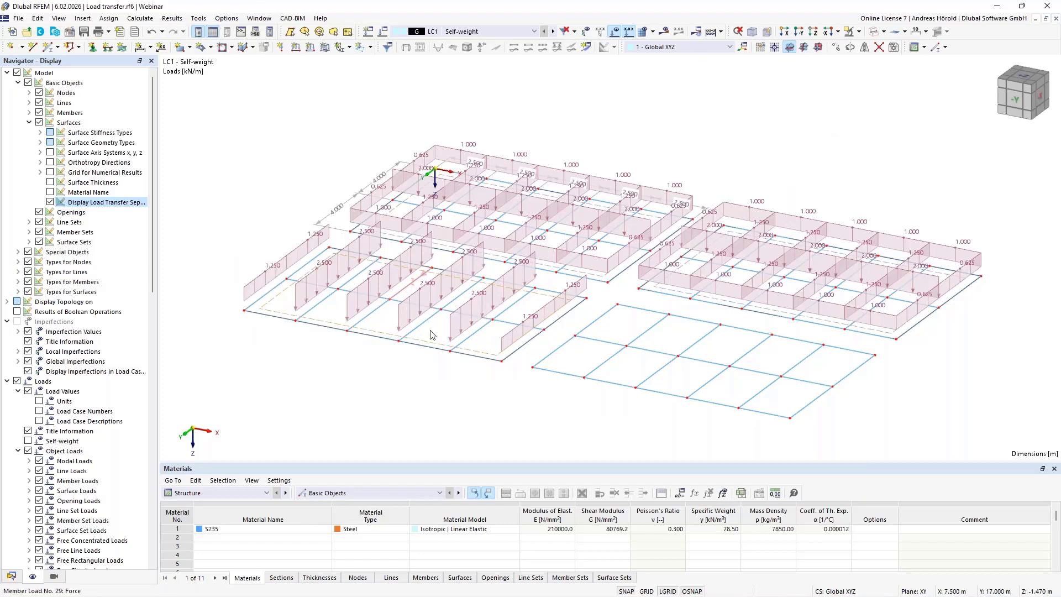
Step: Set load transfer surface 1's transfer direction to local y, leaving its surface weight option off
right_click(577, 273)
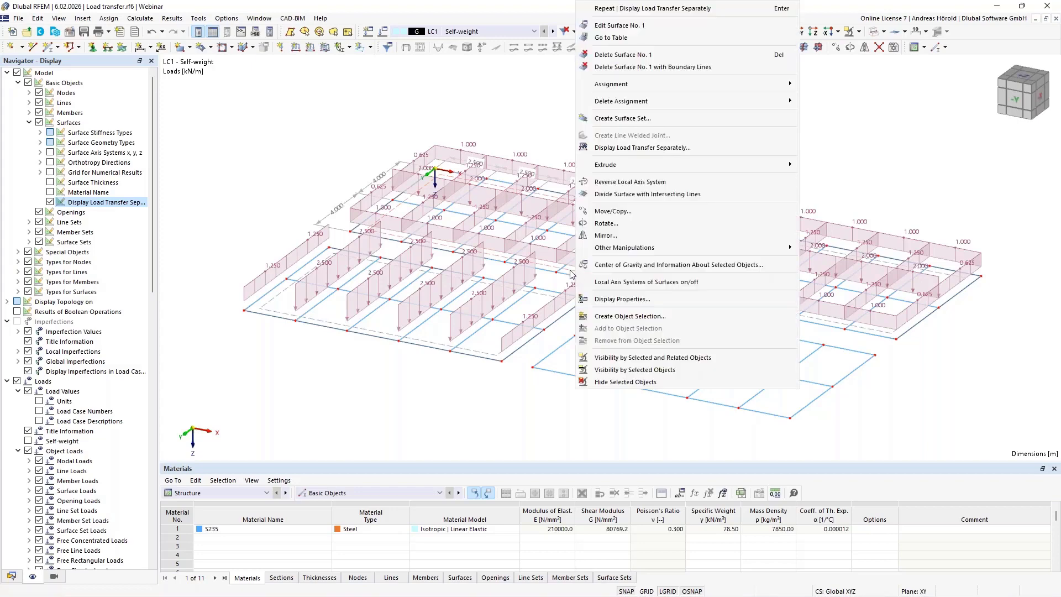
left_click(619, 25)
left_click(262, 124)
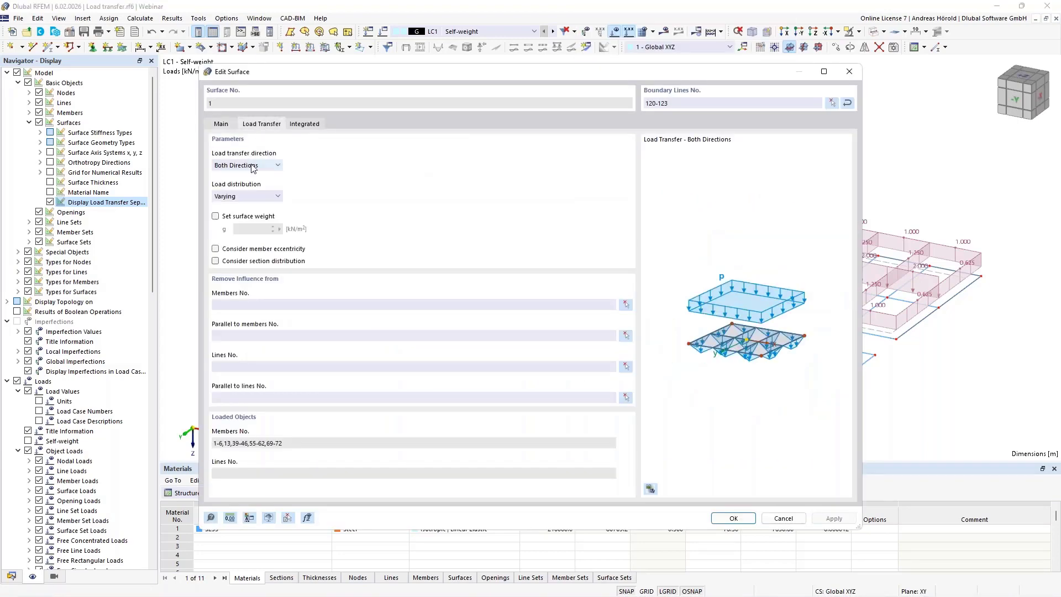
left_click(251, 166)
left_click(243, 190)
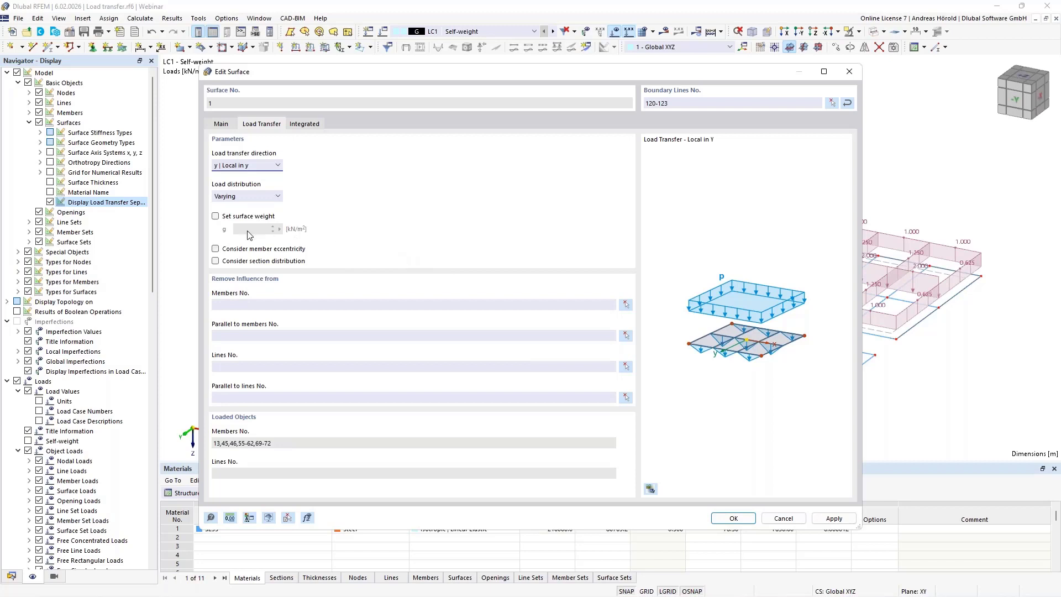
left_click(215, 217)
left_click(216, 216)
left_click(732, 519)
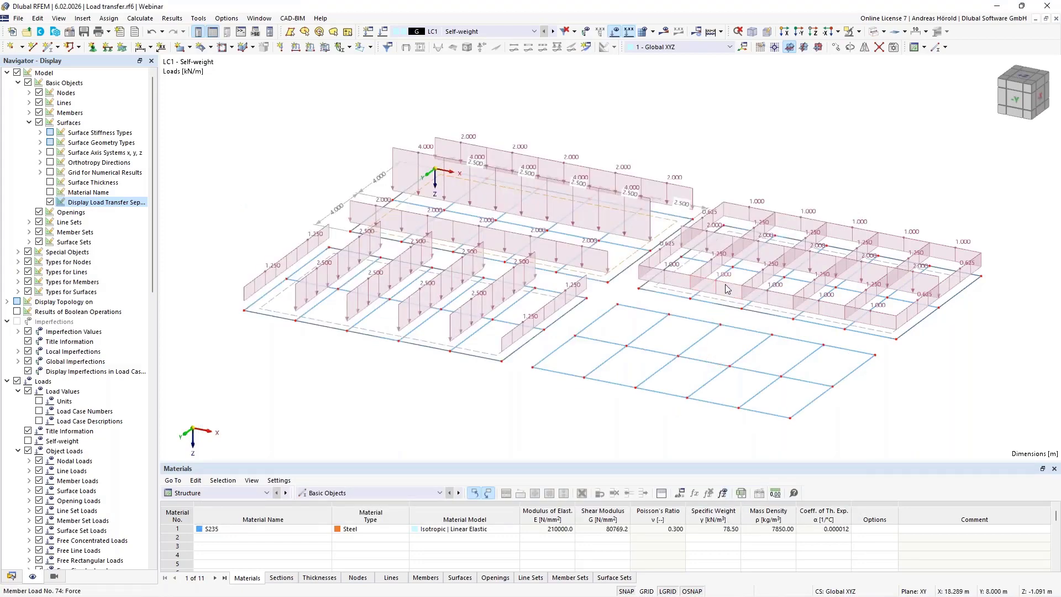
Step: Start a load wizard for member loads from an area load in LC1 with a uniform magnitude of 1.00 kN/m²
mouse_move(727, 287)
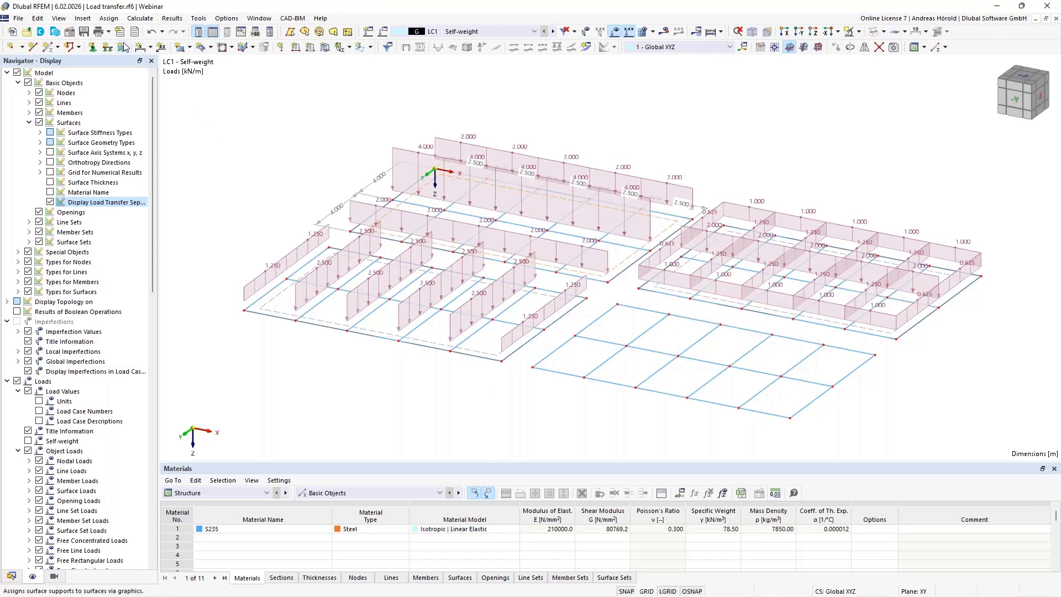
left_click(81, 20)
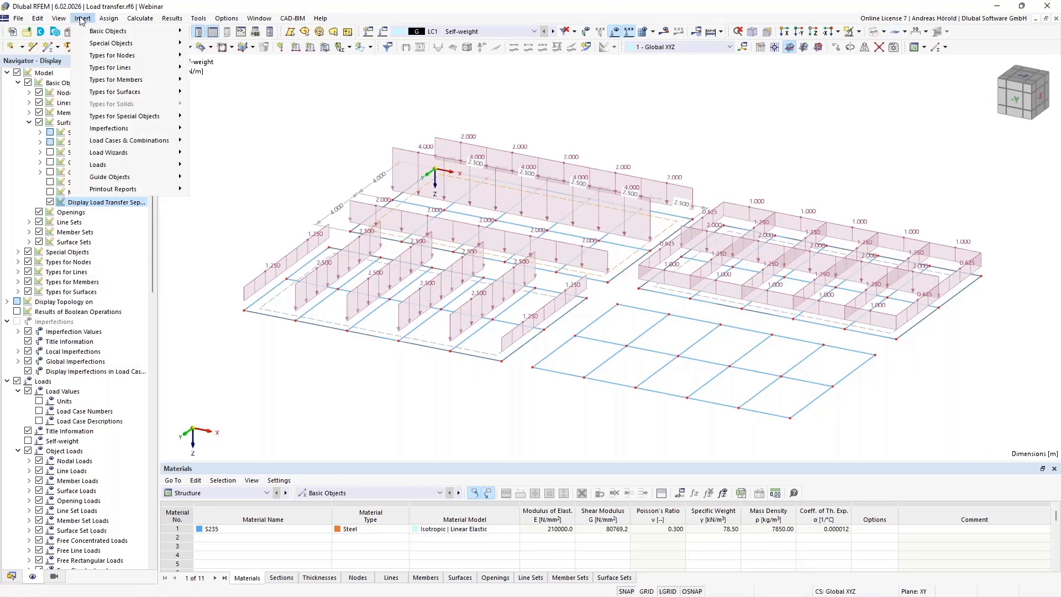
mouse_move(134, 157)
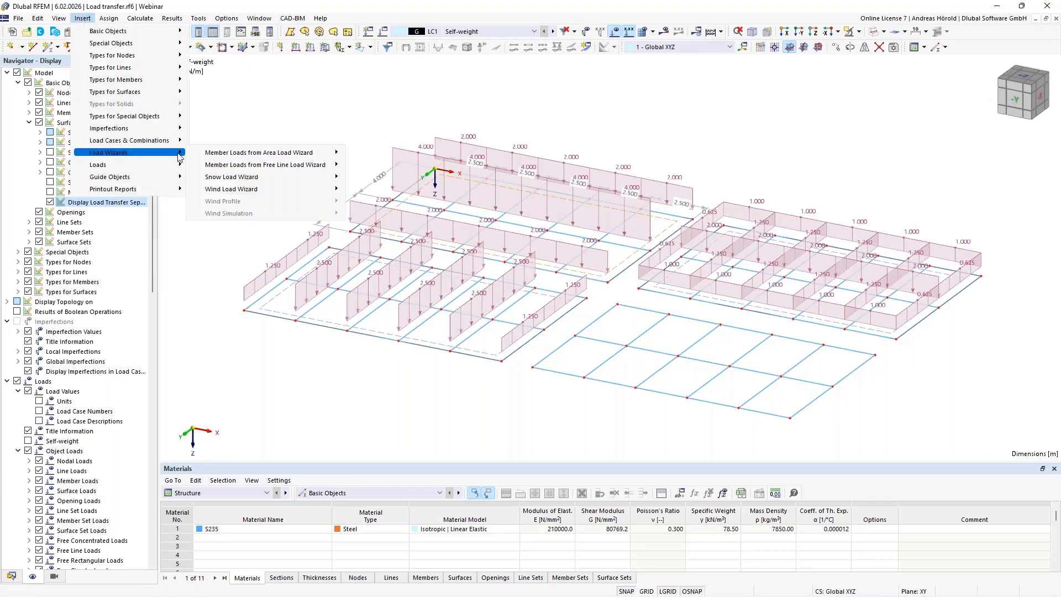
mouse_move(271, 158)
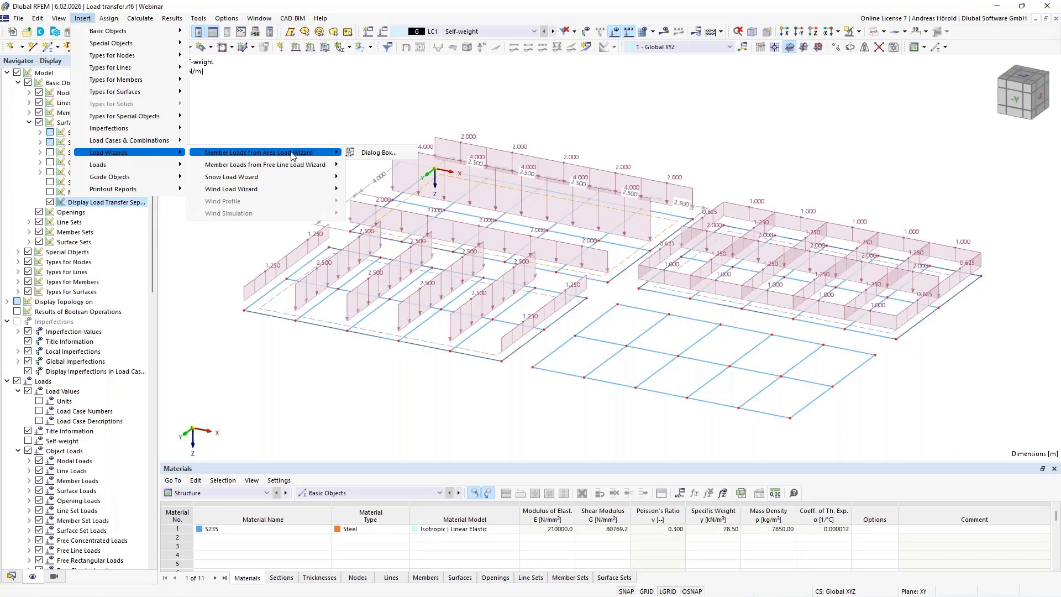
left_click(374, 154)
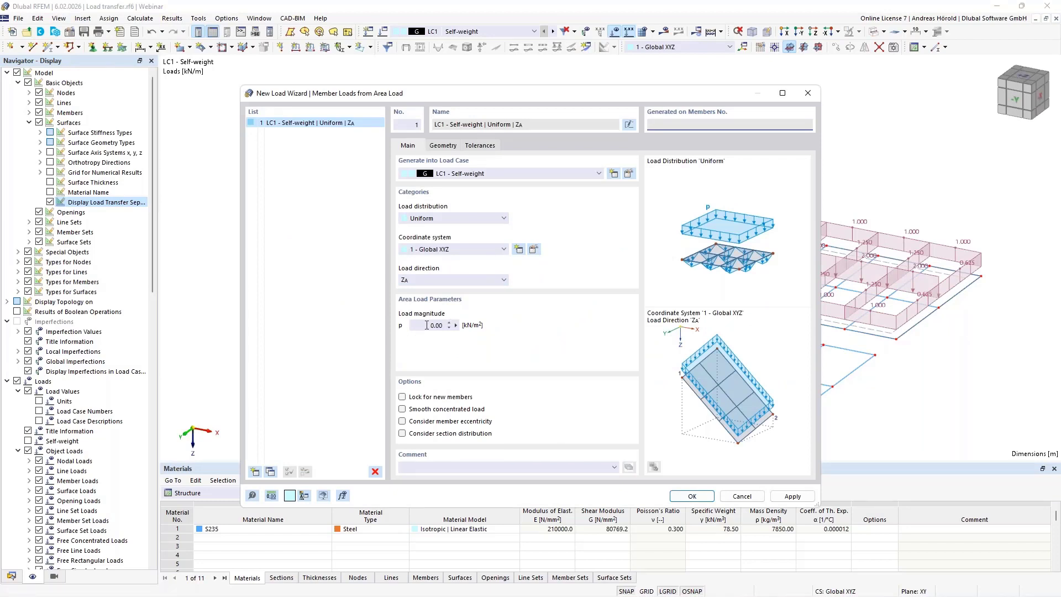
left_click(437, 325)
type("1")
left_click(445, 145)
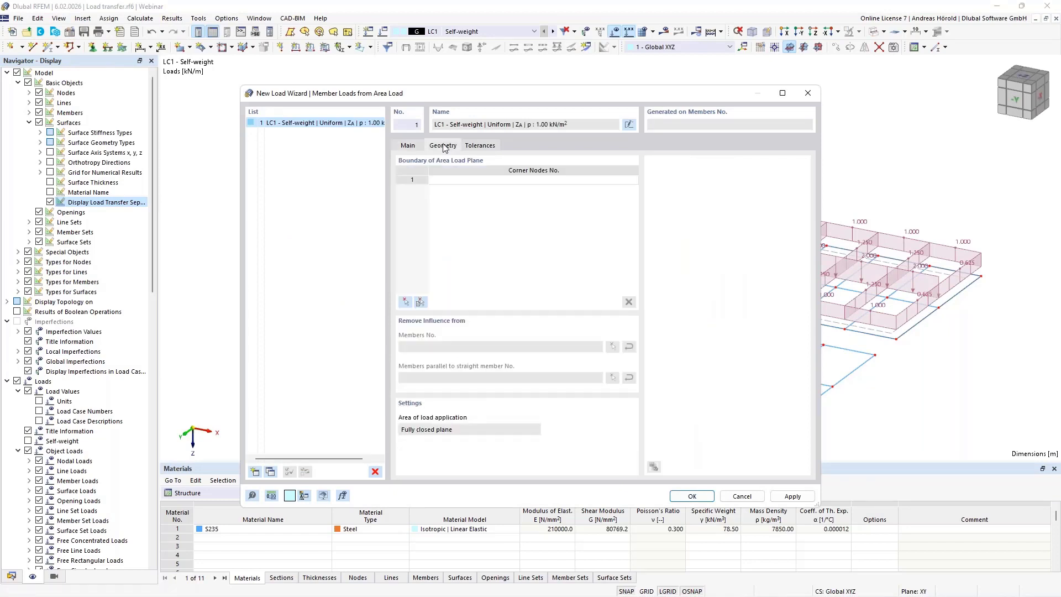
Step: Define the area load plane over the front beam grid using corner nodes 73, 83, 90 and 85
left_click(406, 302)
left_click(406, 303)
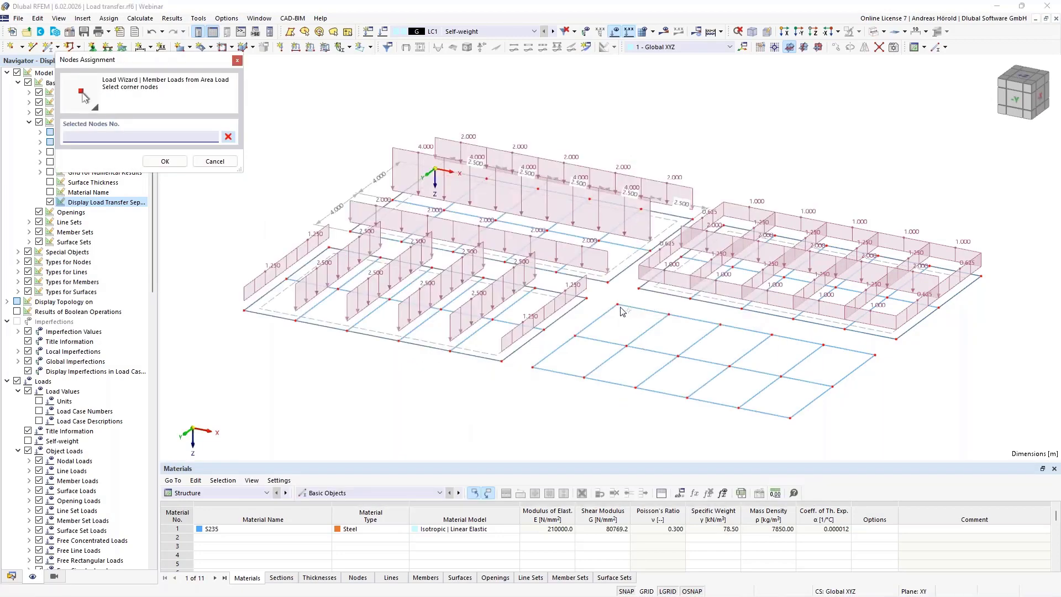
left_click(618, 304)
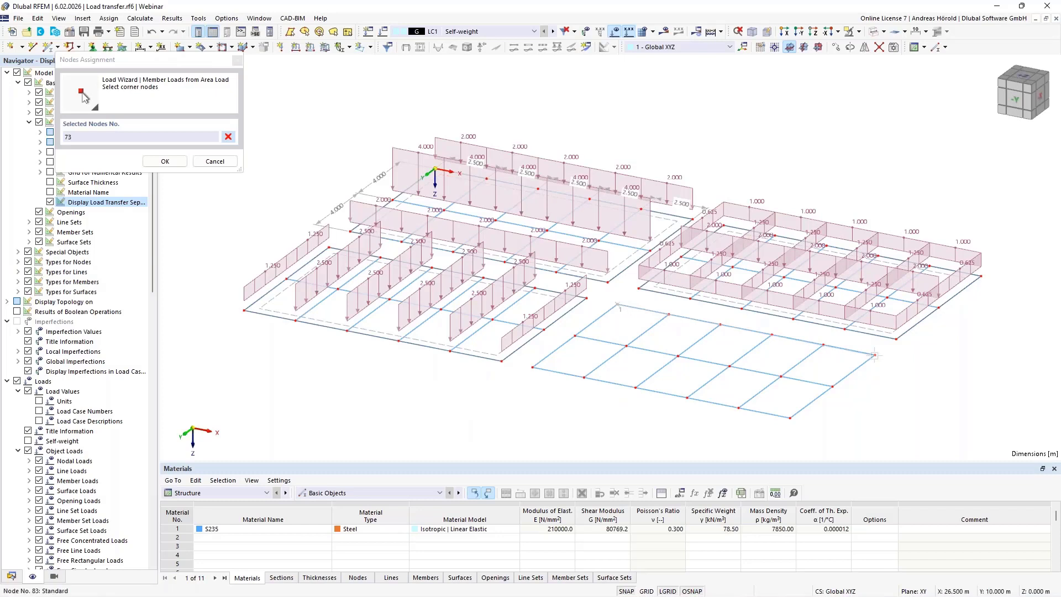
left_click(791, 418)
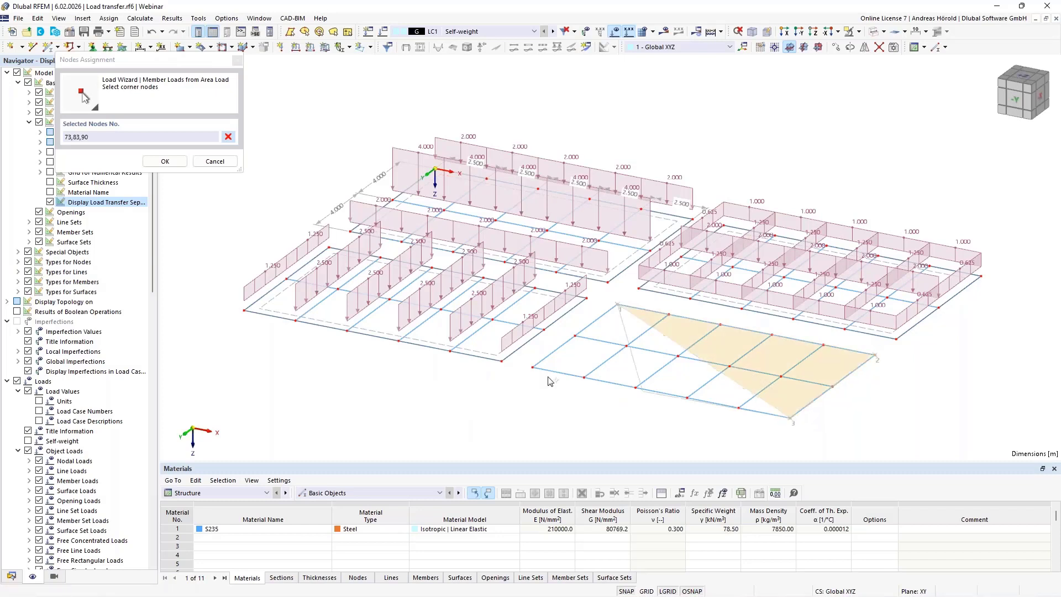
left_click(532, 367)
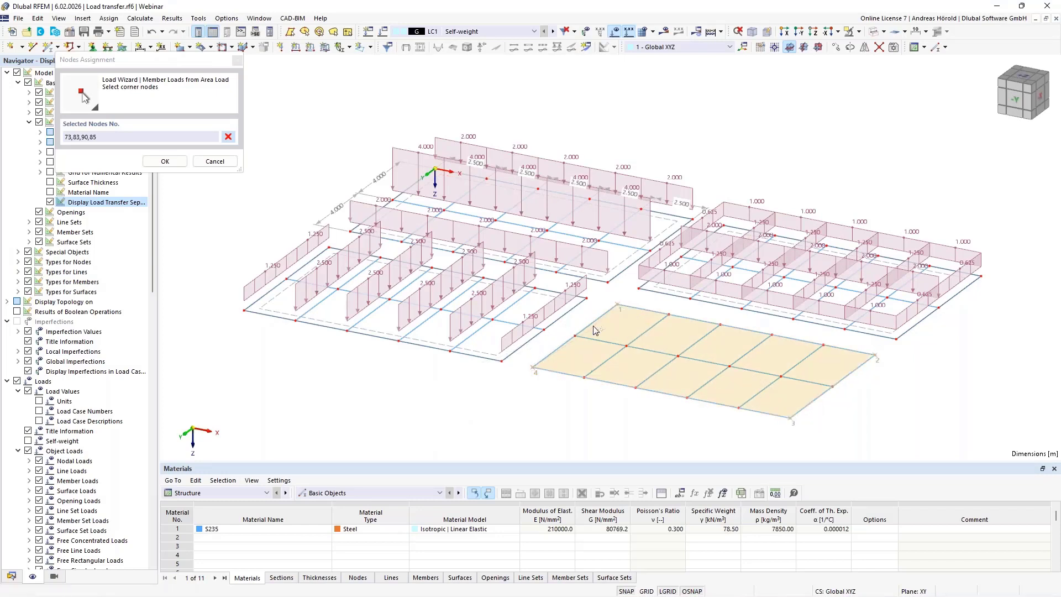
left_click(619, 306)
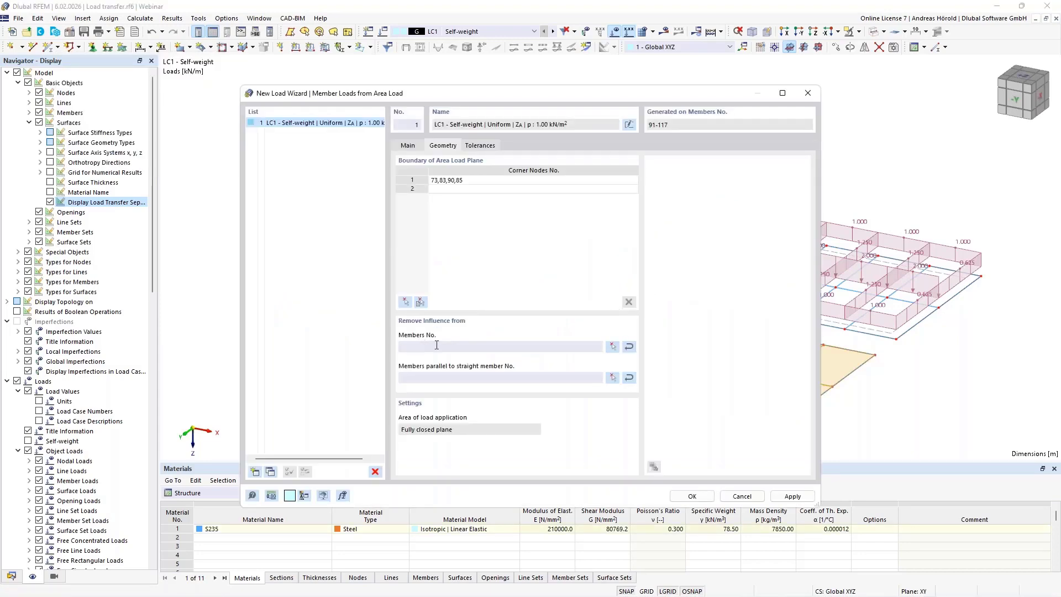
Step: Remove the area load's influence from members parallel to member 98 and generate the member loads
left_click(613, 378)
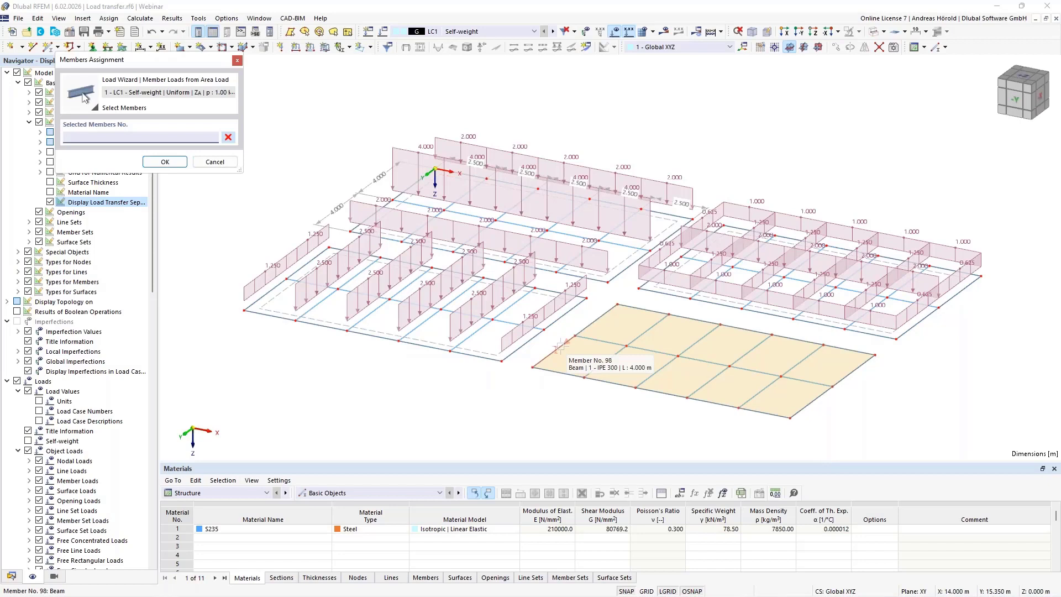
left_click(560, 346)
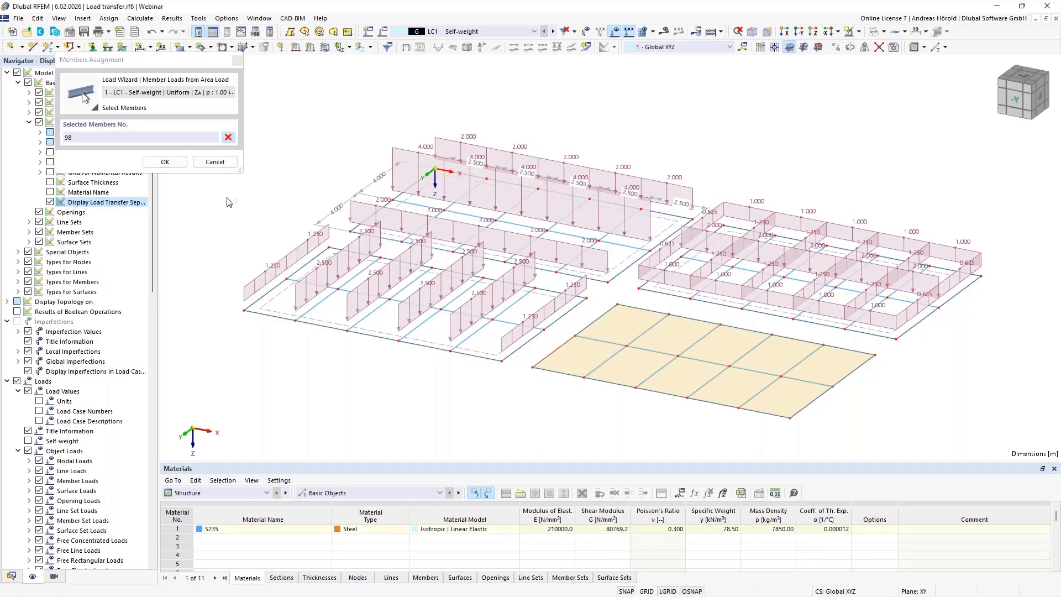
left_click(162, 161)
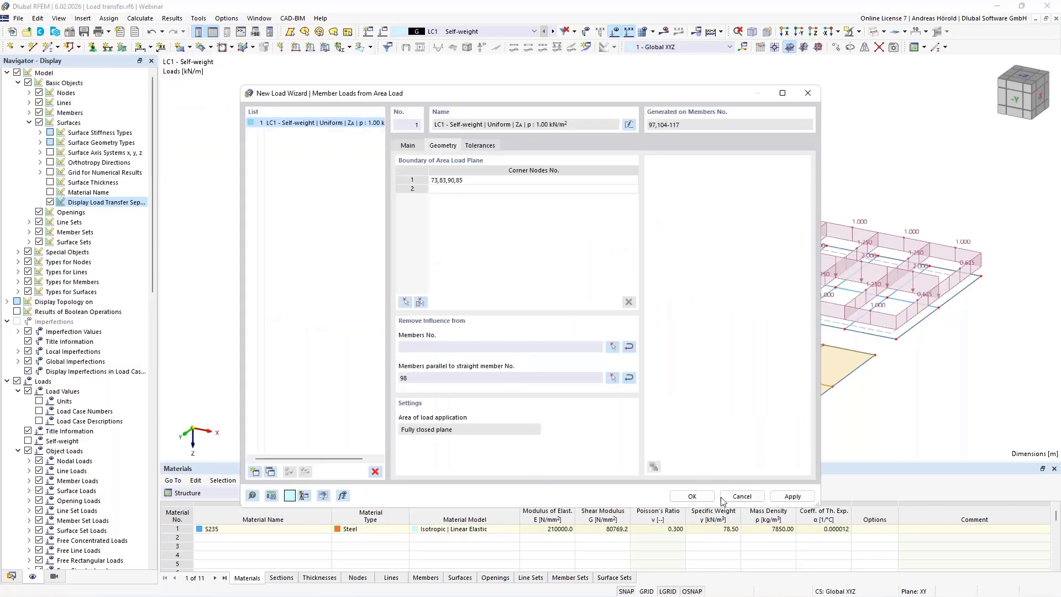
left_click(692, 497)
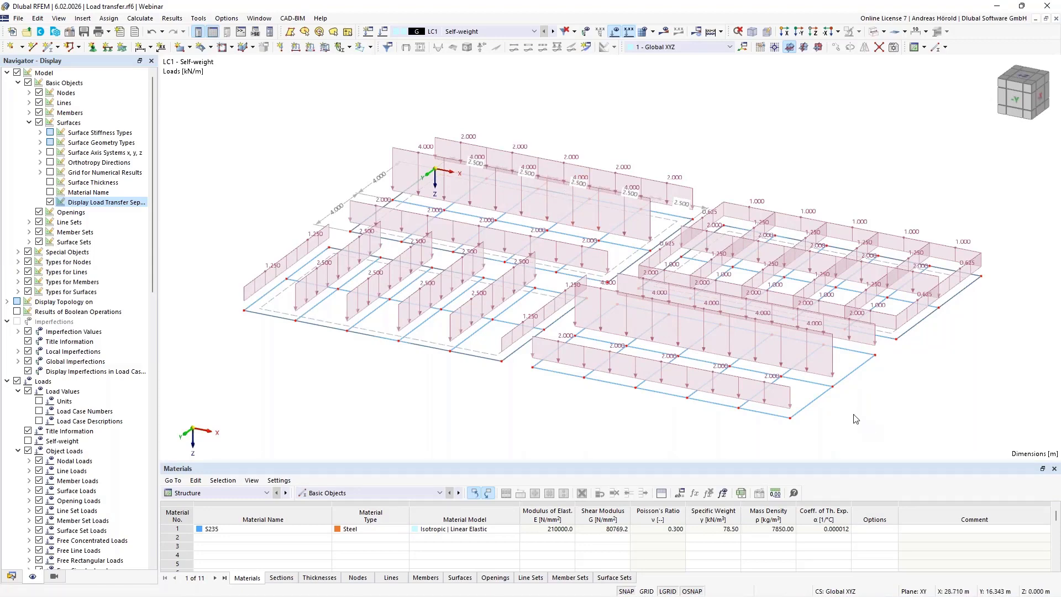
Step: Clear the parallel-member exclusion in the front grid's area load wizard and regenerate the member loads
double_click(772, 326)
left_click(452, 147)
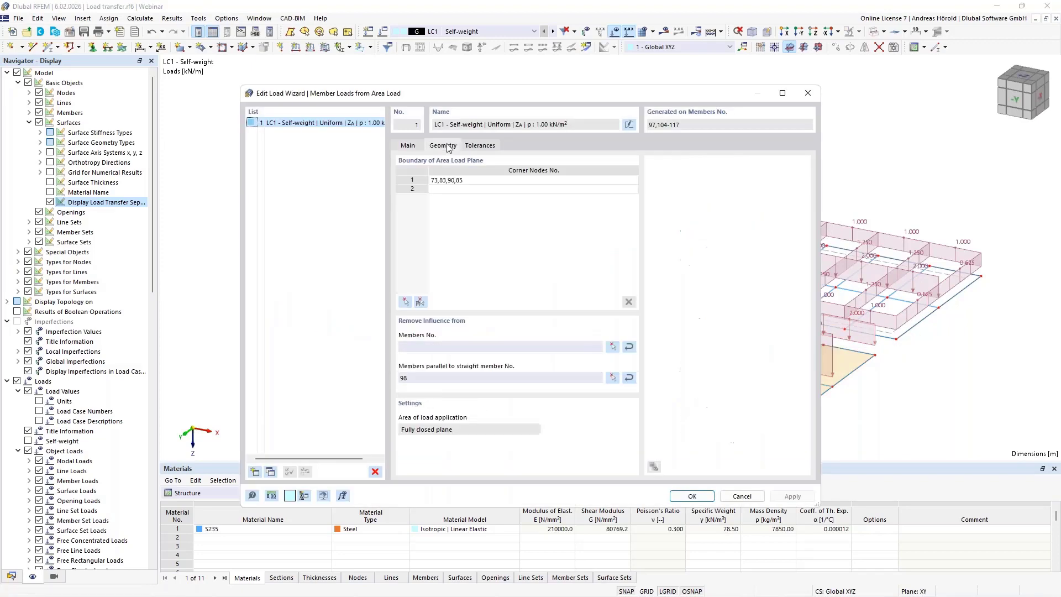
left_click_drag(416, 378, 380, 376)
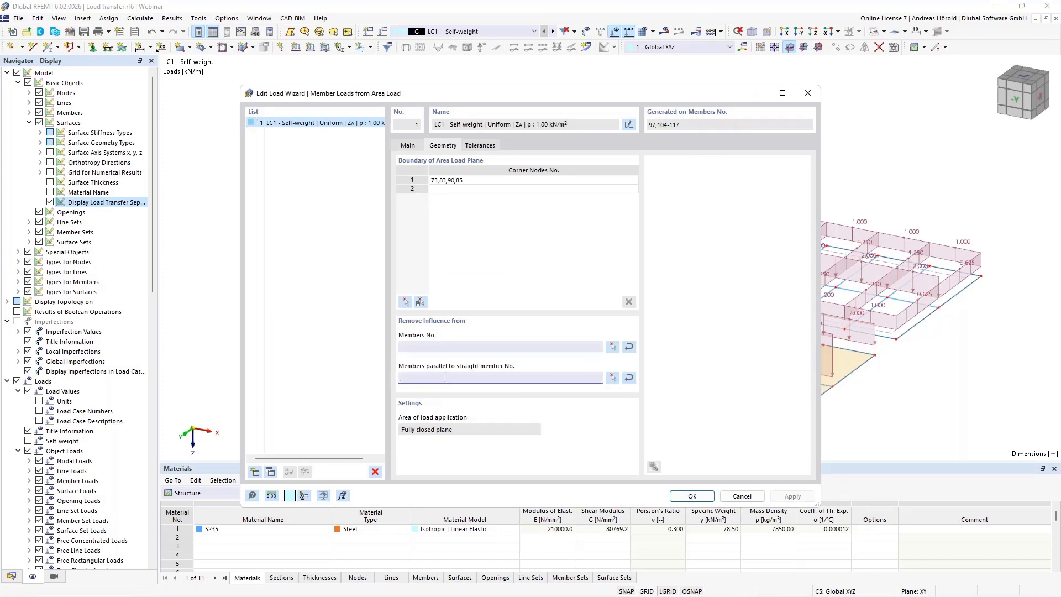
left_click(692, 497)
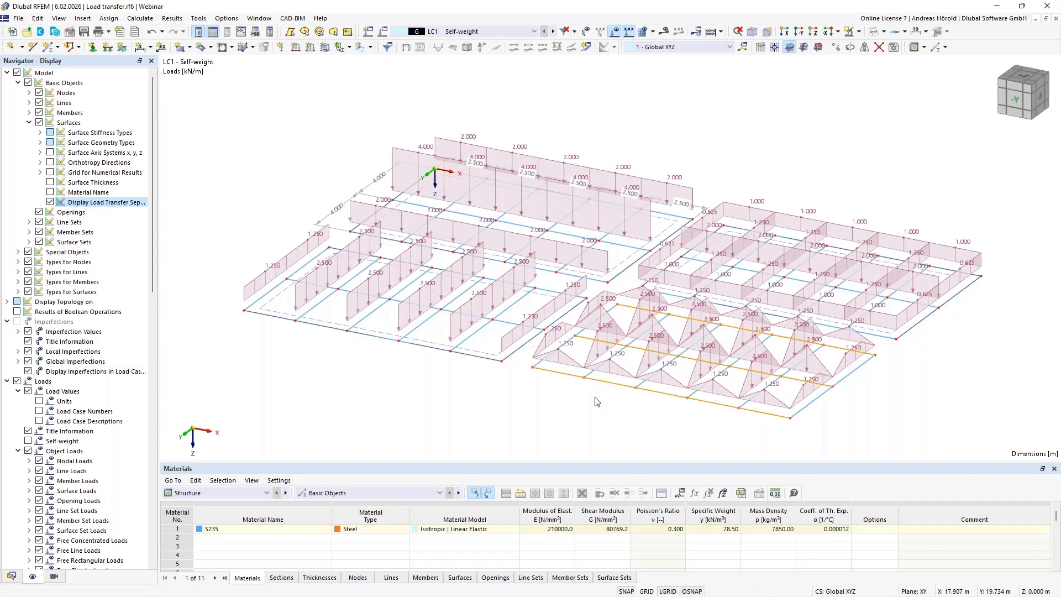
Step: Save the Load transfer model's printout report with its preset items and open it
left_click(120, 33)
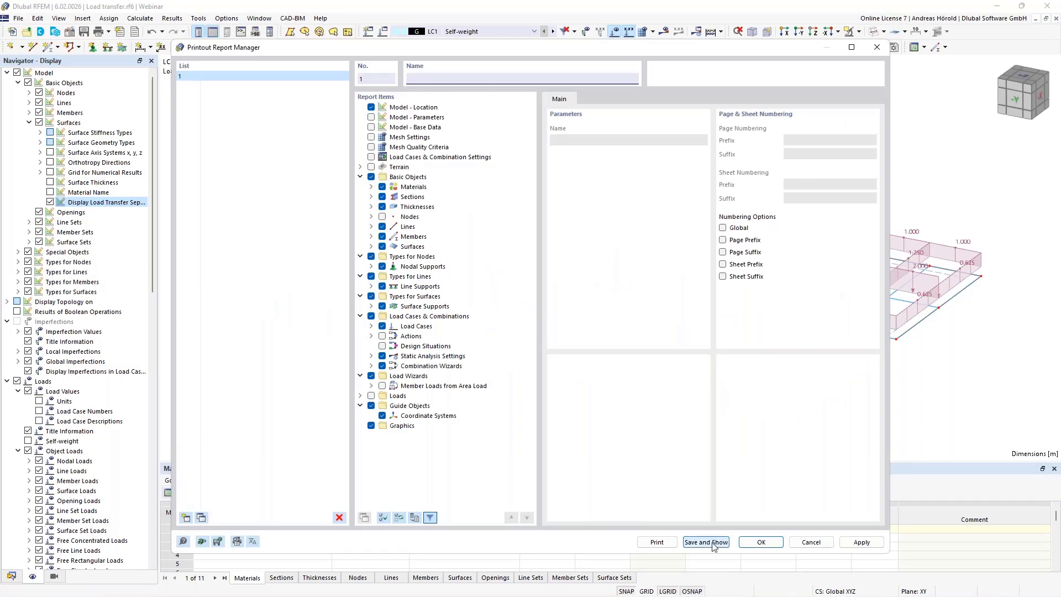
left_click(713, 544)
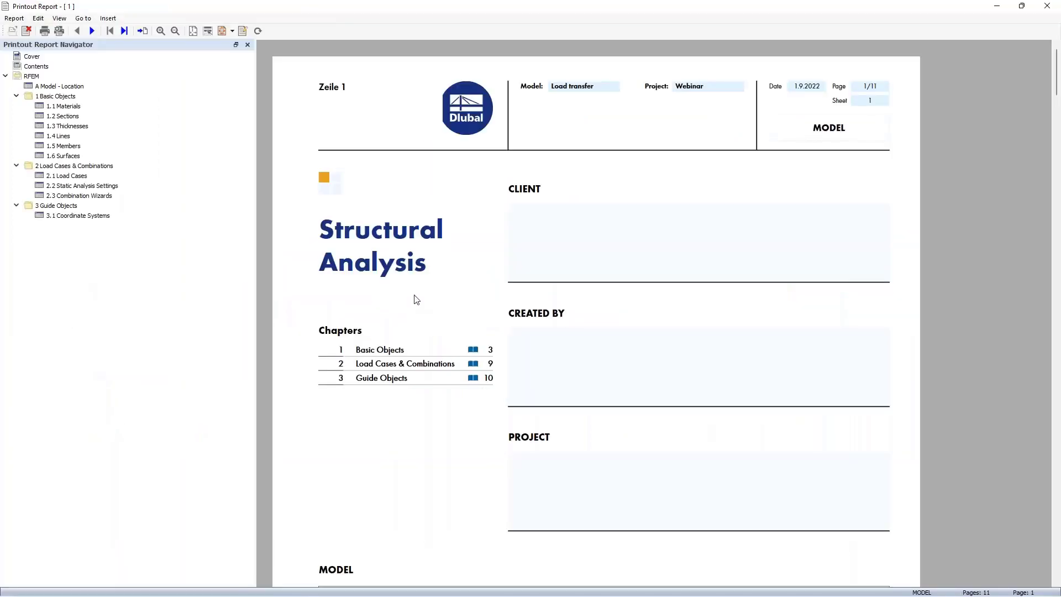
Step: Change the printout report's language to French and look through the translated pages down to the lines table
left_click(39, 19)
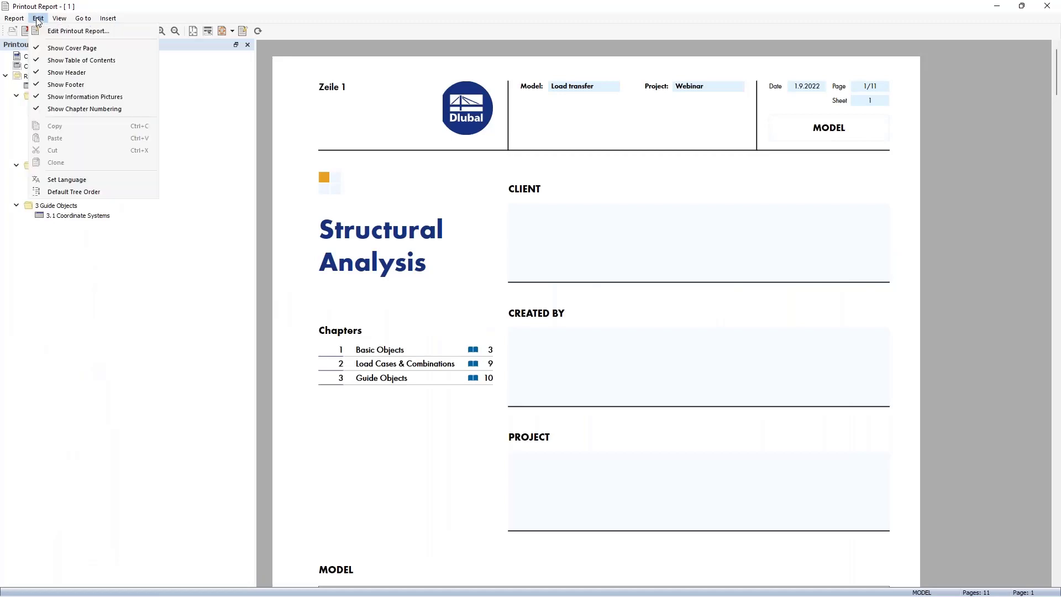
left_click(99, 182)
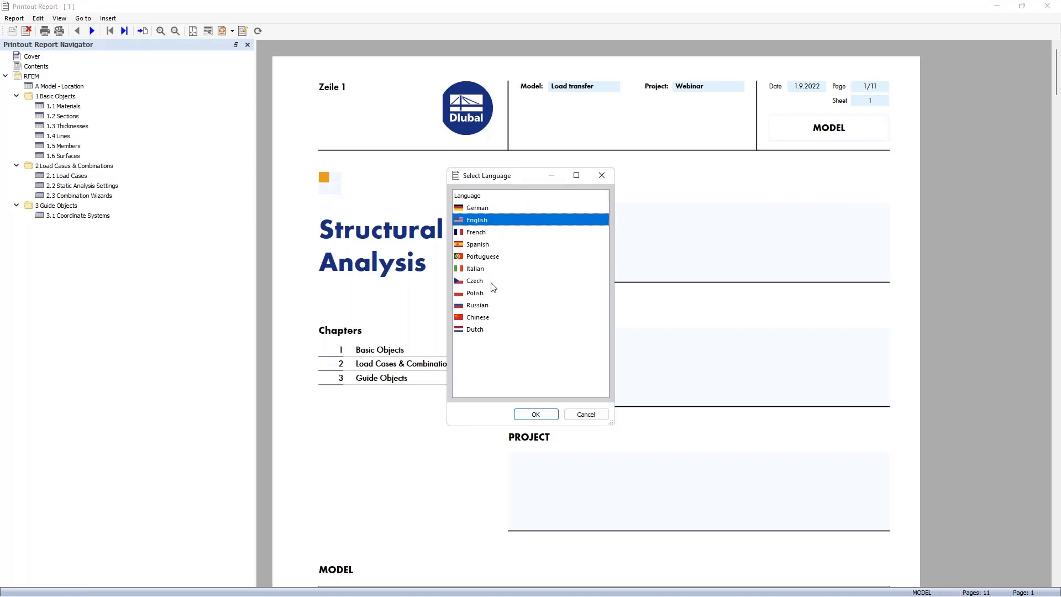
left_click(477, 235)
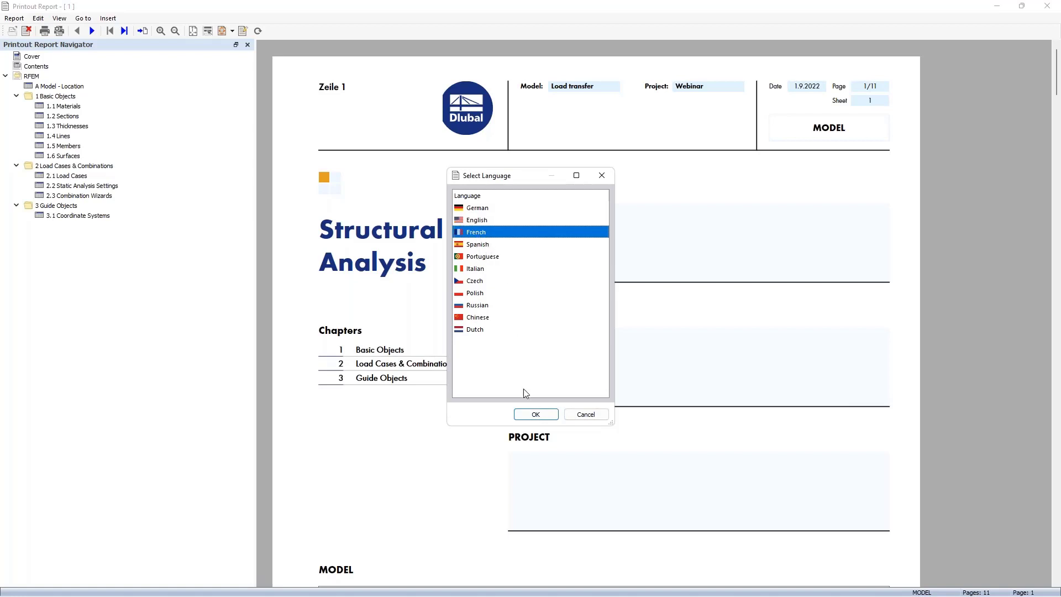
left_click(536, 415)
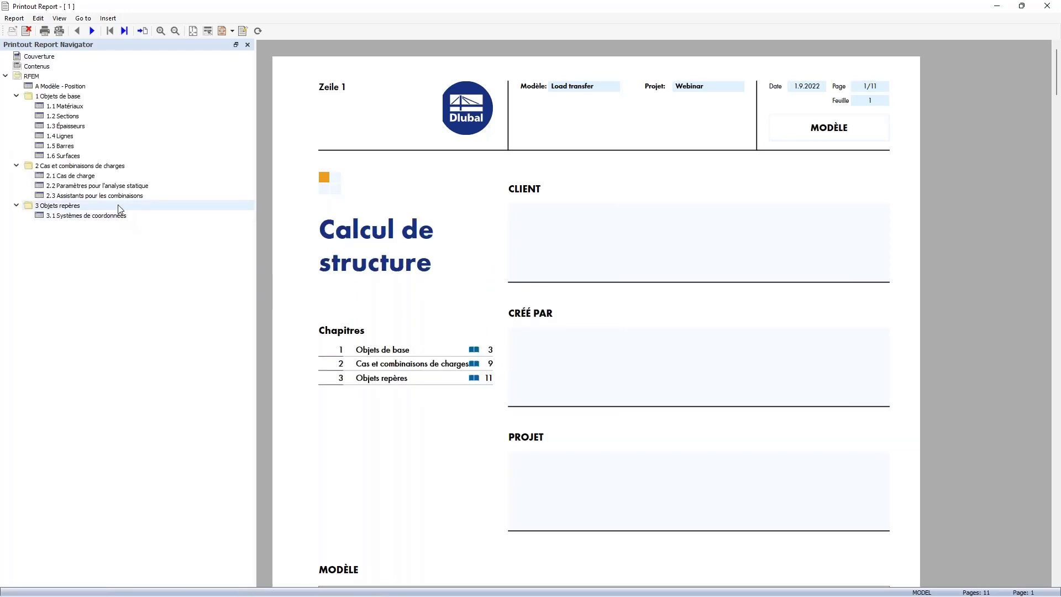
scroll(474, 368, "down", 6)
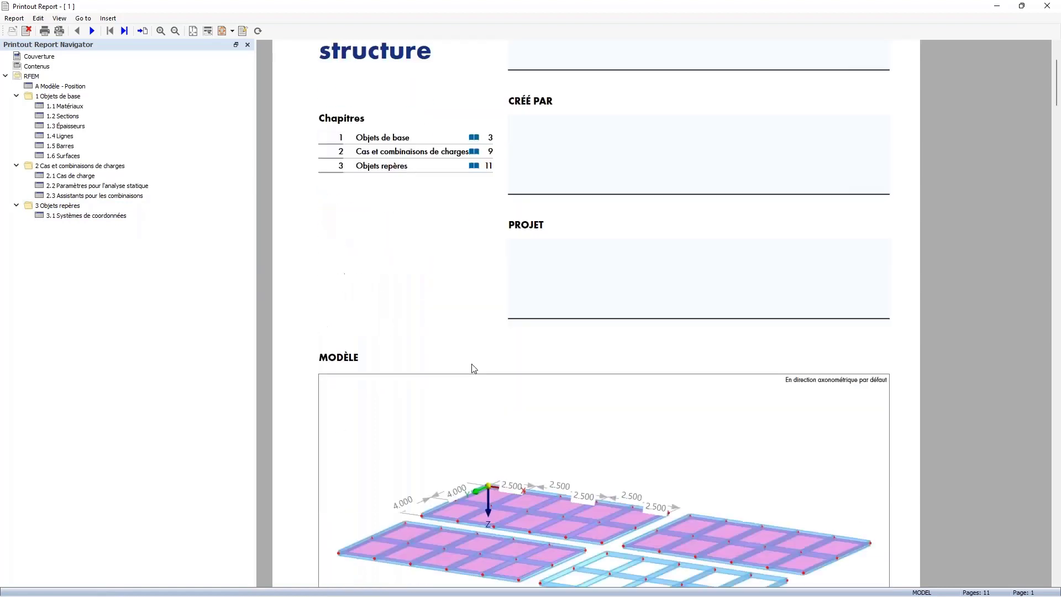
scroll(474, 369, "down", 10)
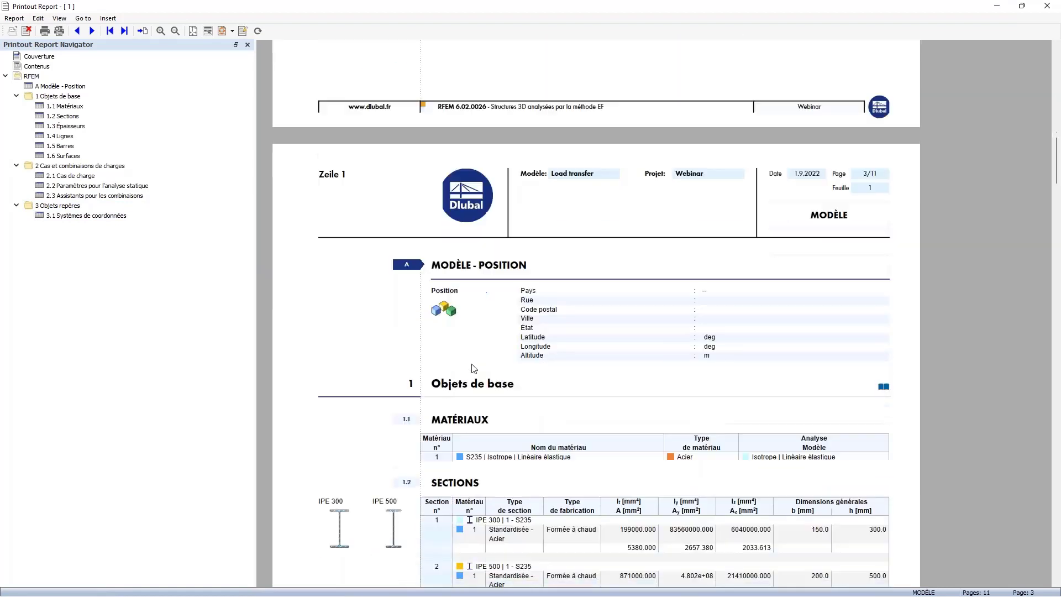
scroll(474, 369, "down", 10)
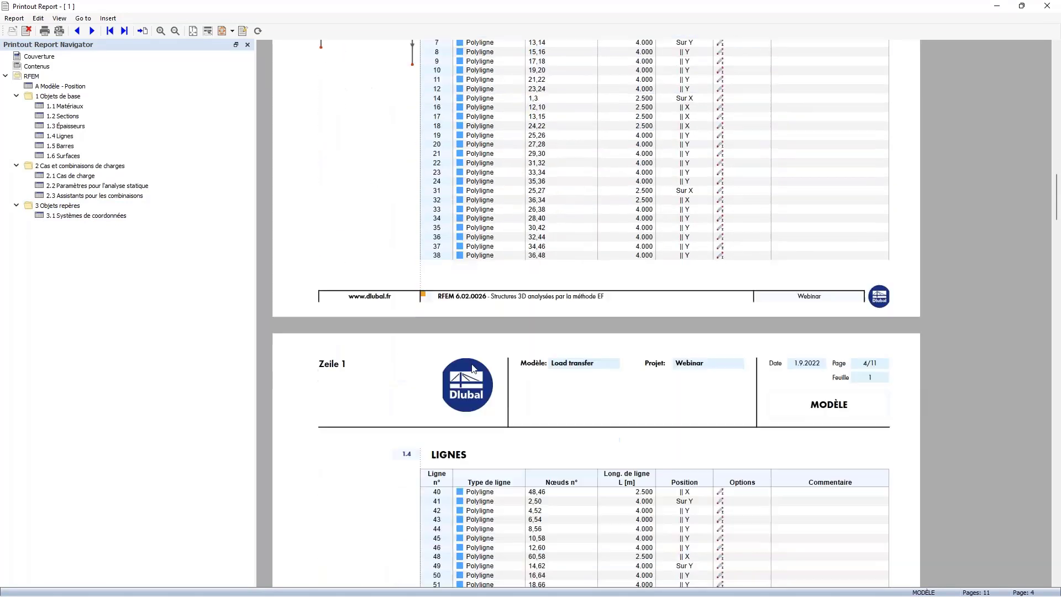
scroll(473, 369, "down", 2)
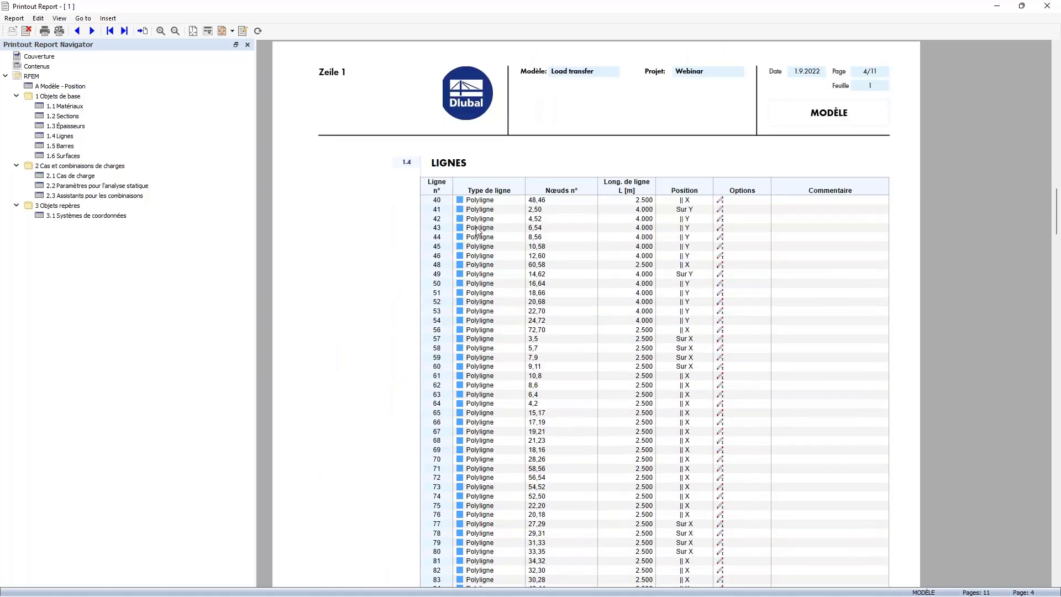
Step: Set the printout report's language back to English
left_click(38, 18)
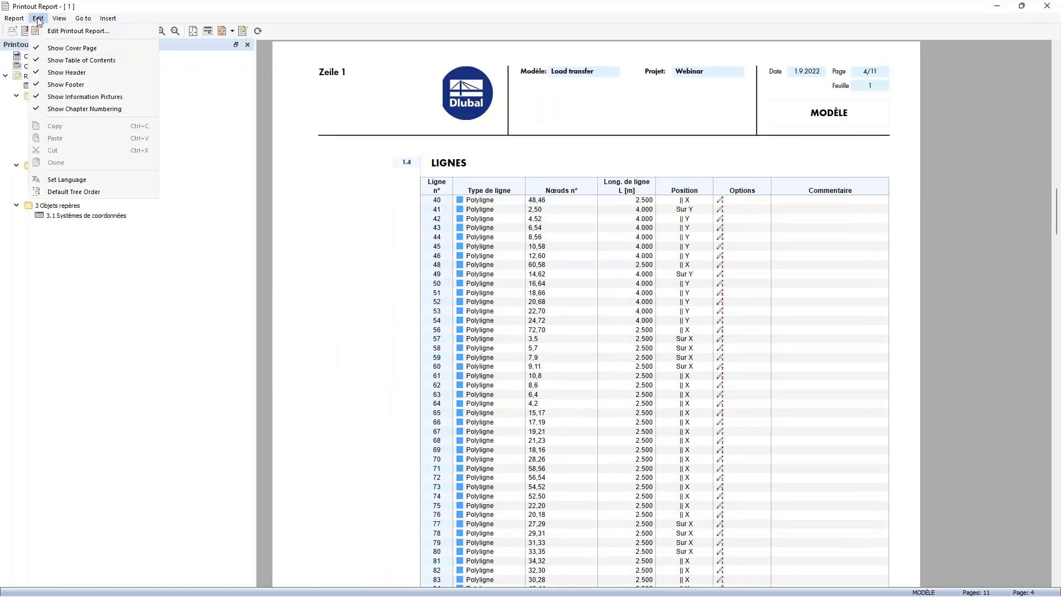
left_click(66, 179)
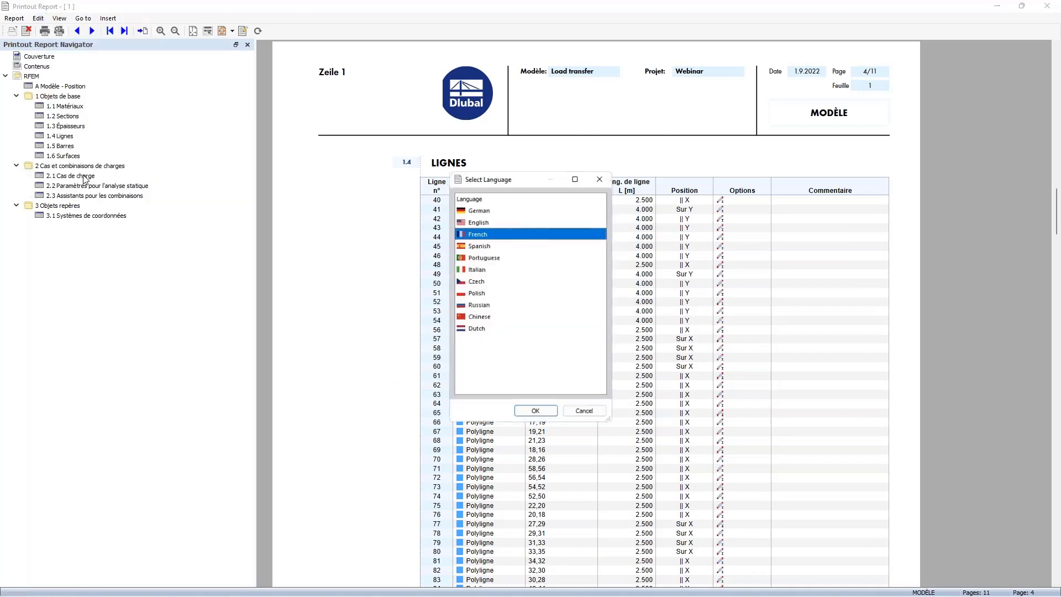
left_click(477, 220)
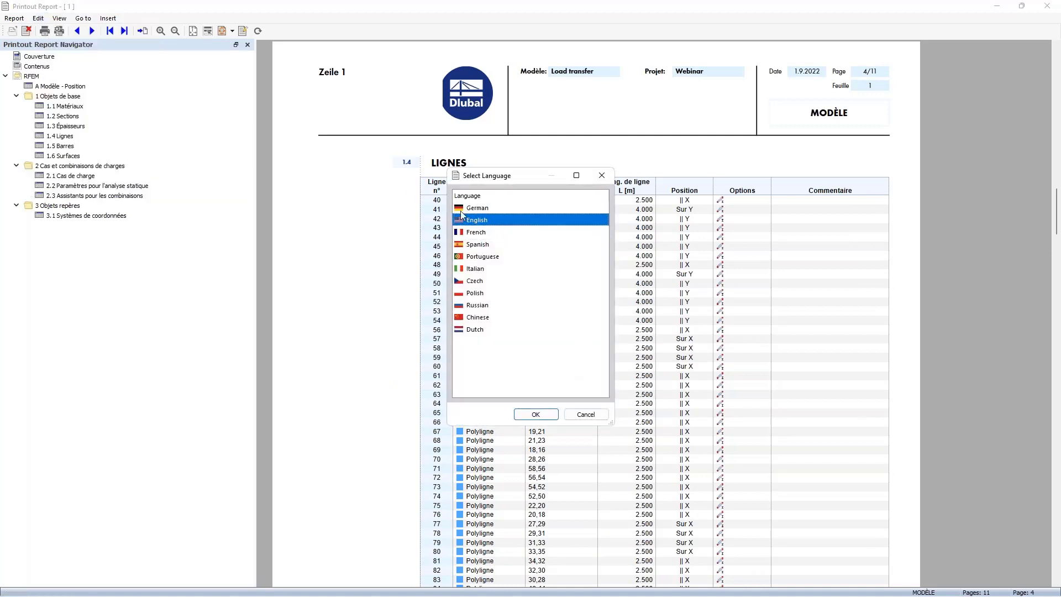
left_click(534, 416)
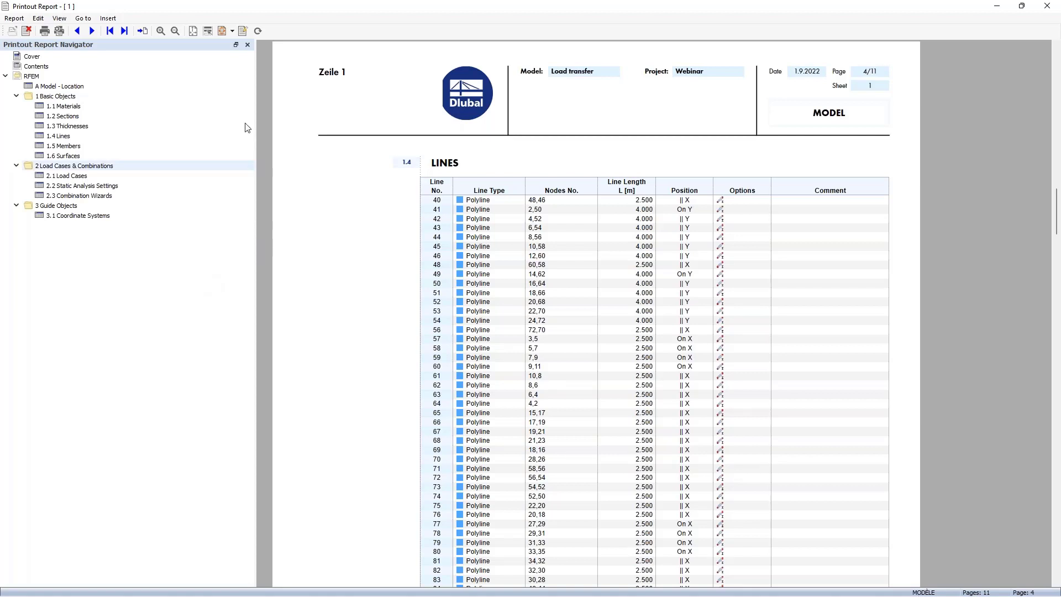
Step: Choose Connection.pdf from the Downloads folder as the PDF to insert into the printout report
left_click(107, 21)
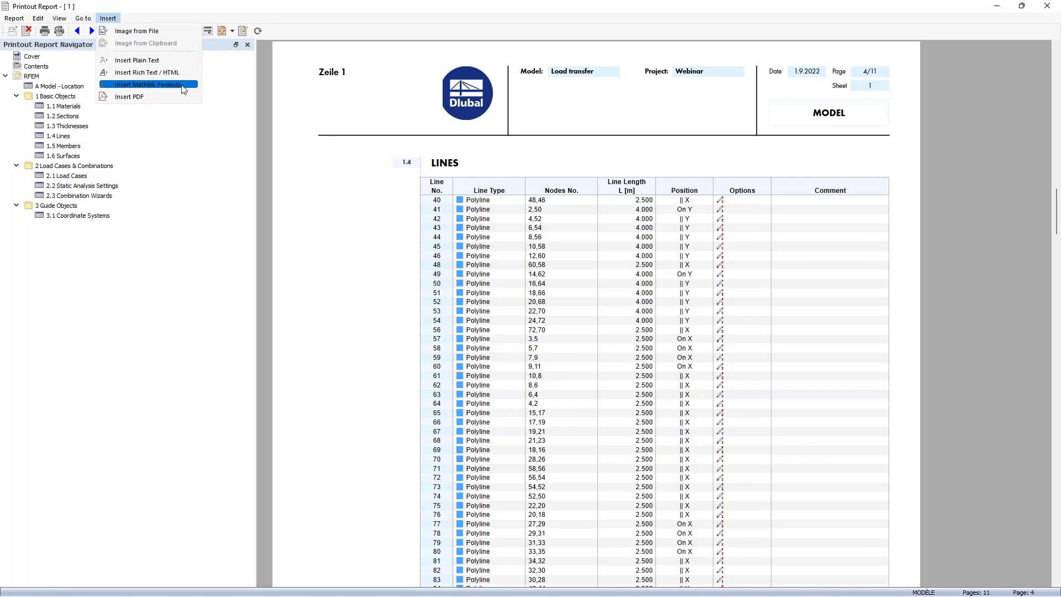
left_click(150, 98)
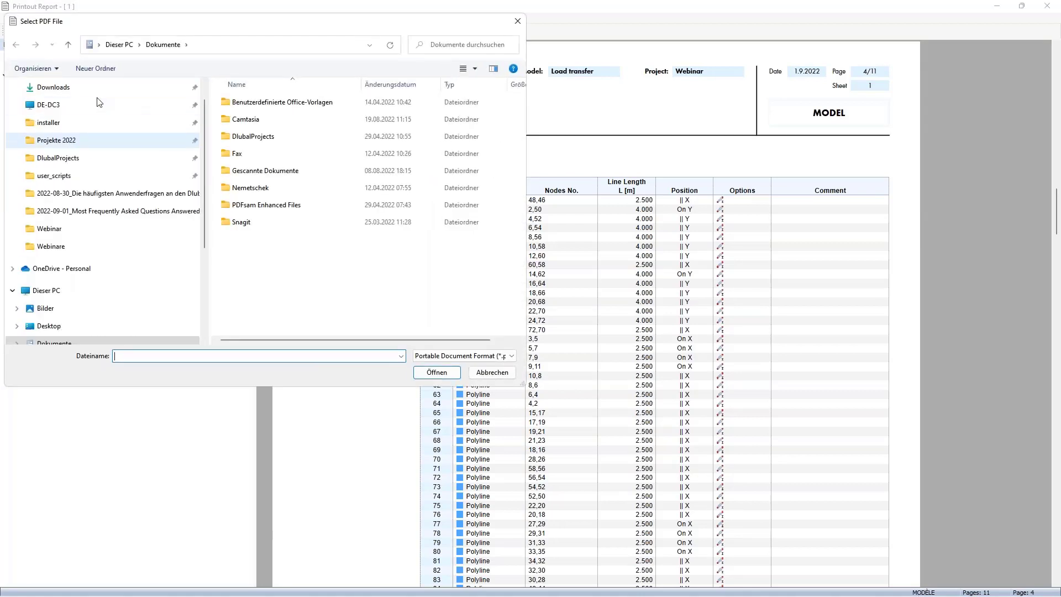
left_click(54, 87)
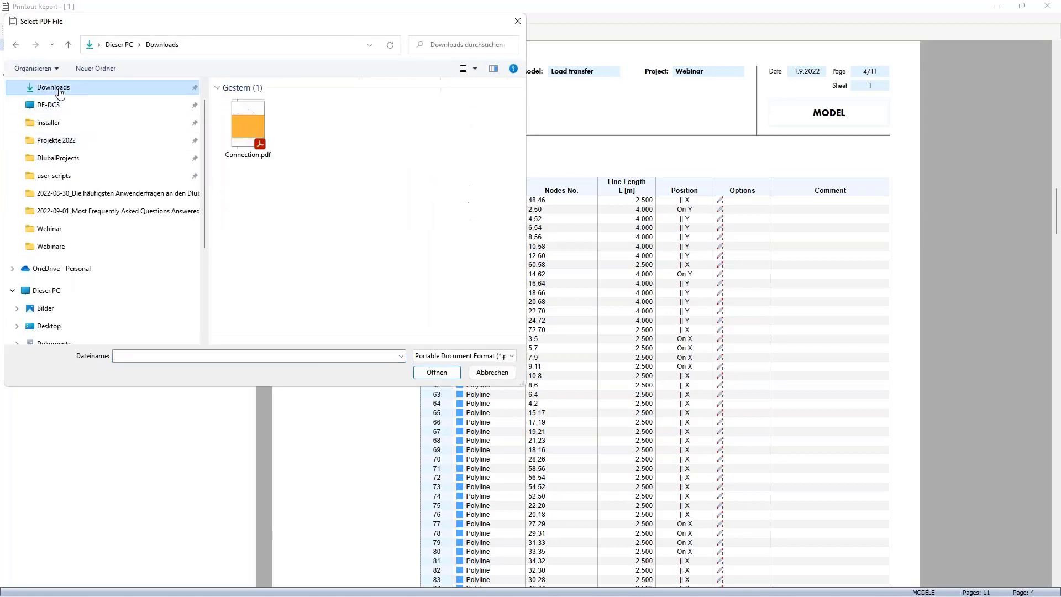
left_click(243, 126)
left_click(434, 372)
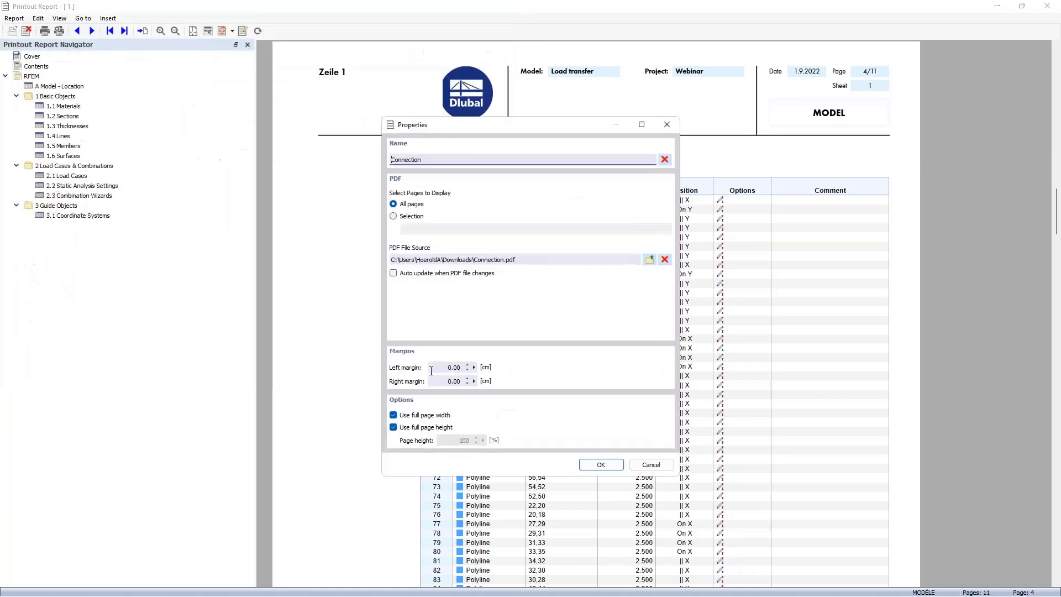
Step: Try to insert the PDF with a page selection whose page numbers are left blank
left_click(393, 216)
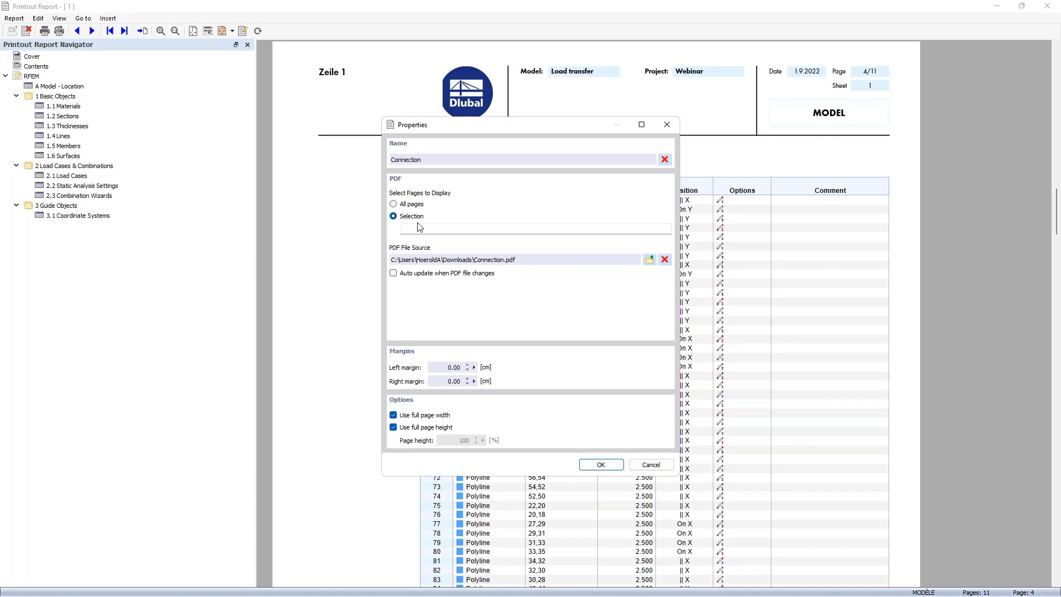
left_click(418, 228)
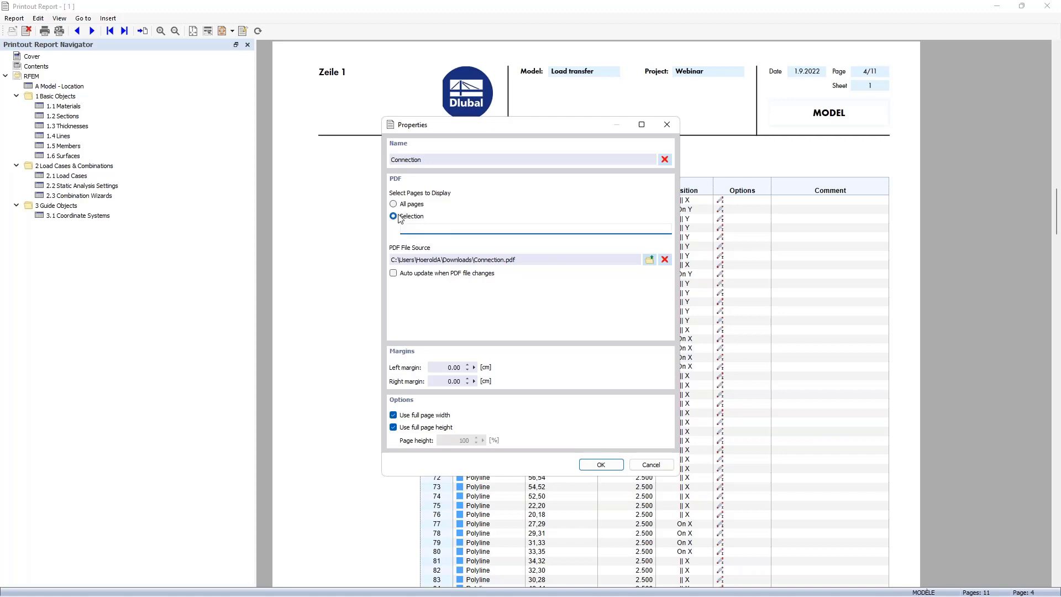
left_click(416, 220)
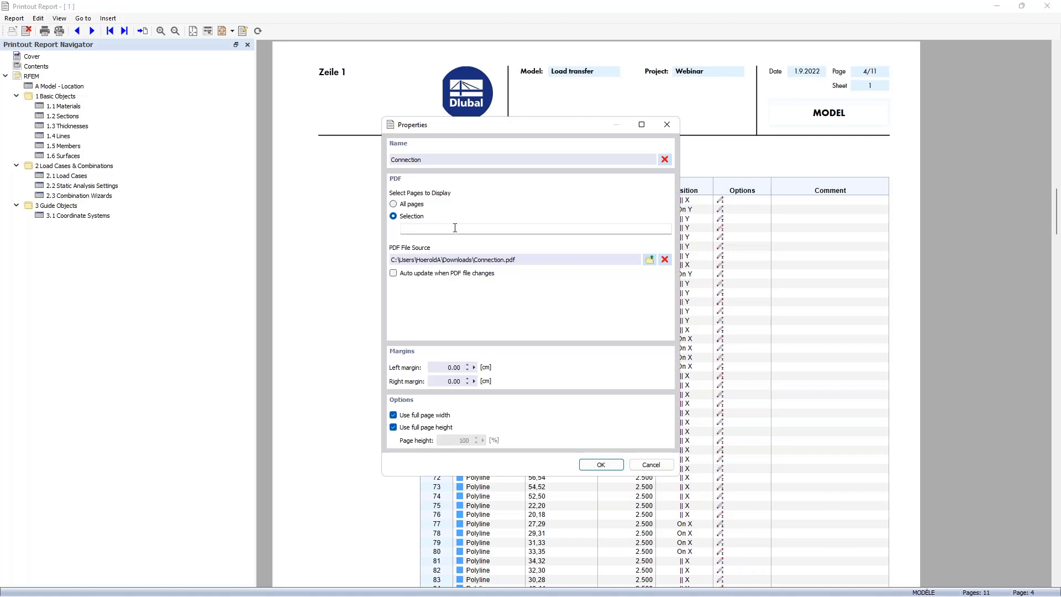
left_click(437, 228)
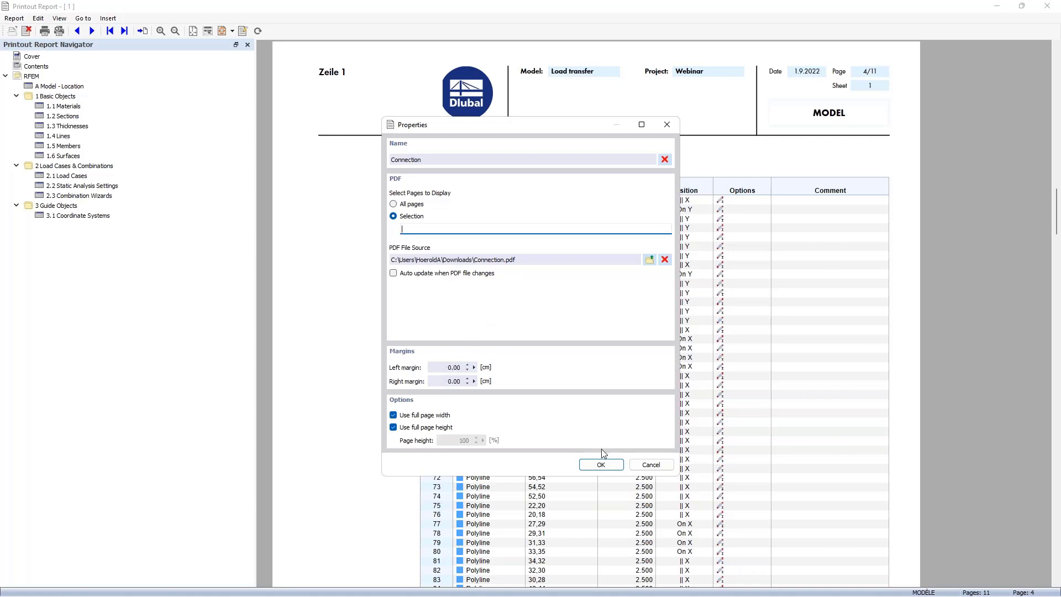
left_click(597, 465)
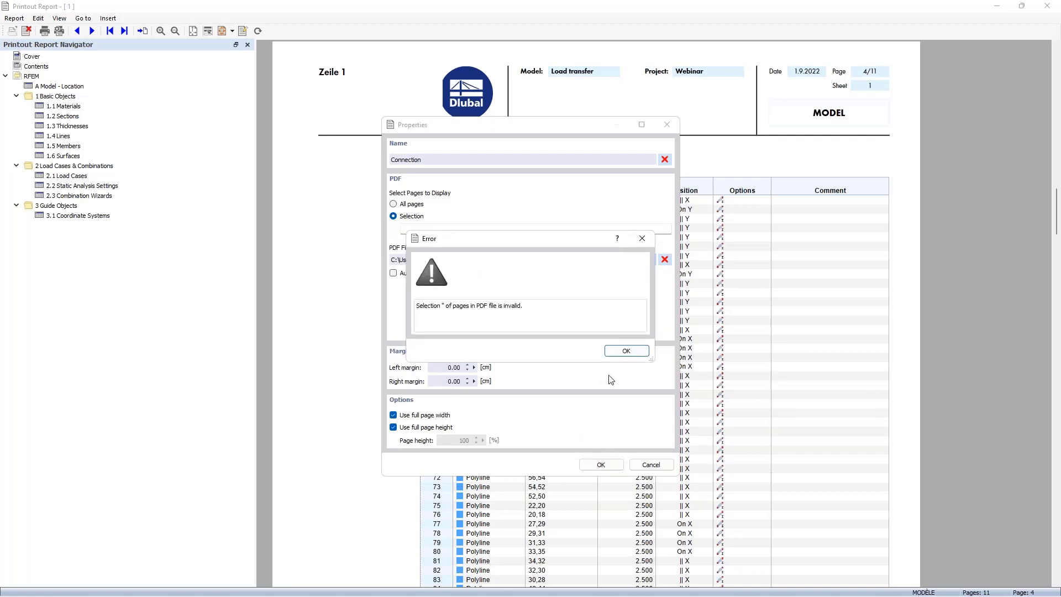
left_click(626, 352)
Step: Insert the Connection PDF into the printout report with all of its pages
left_click(393, 204)
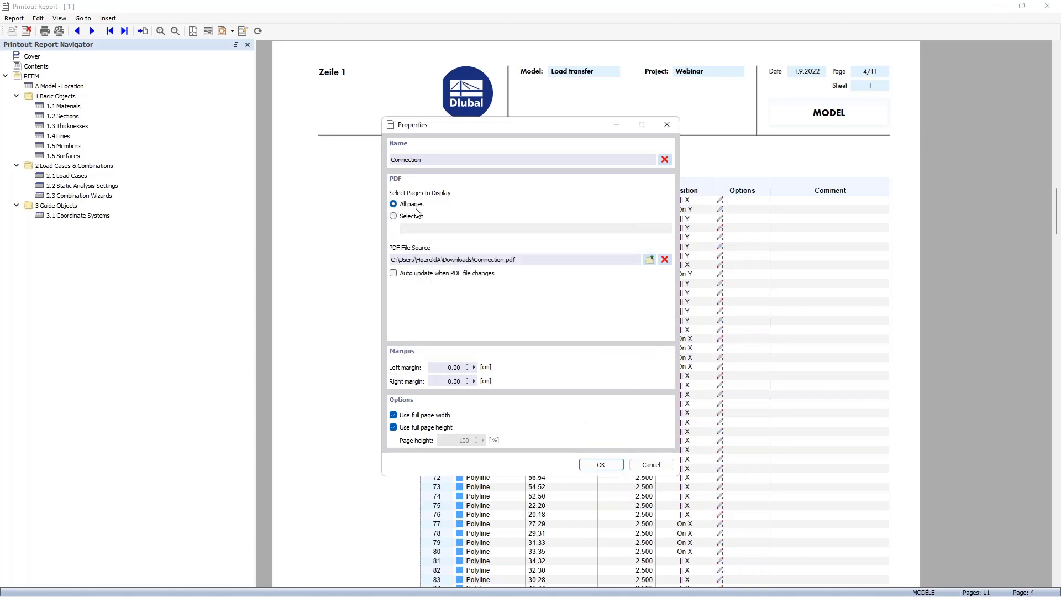
left_click(601, 465)
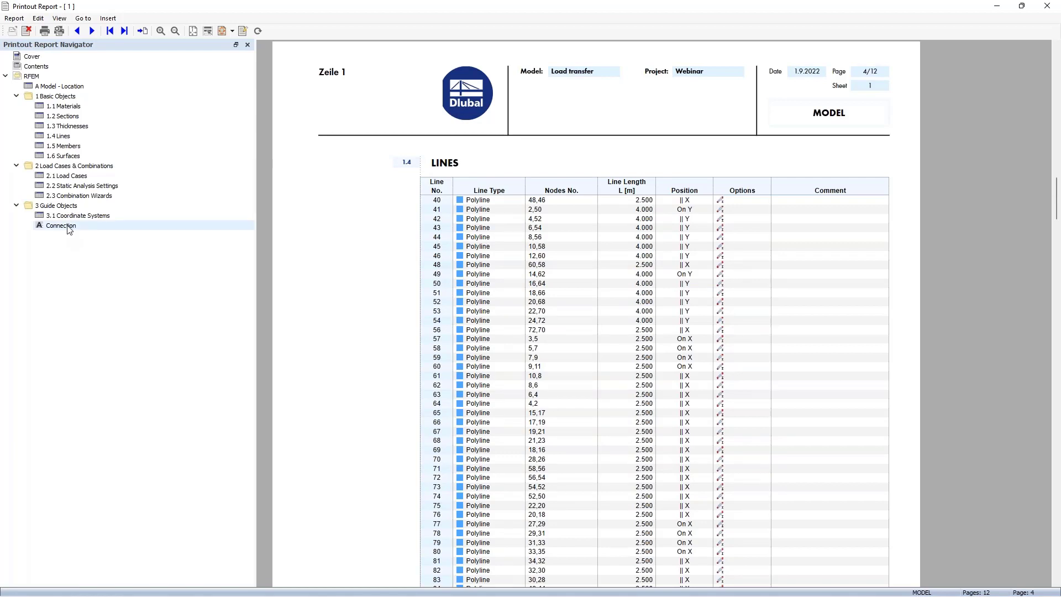
Step: Move the Connection item above Lines in the report structure and from there to the top of Basic Objects
mouse_move(62, 226)
left_mouse_down()
mouse_move(62, 158)
mouse_move(73, 143)
left_mouse_up()
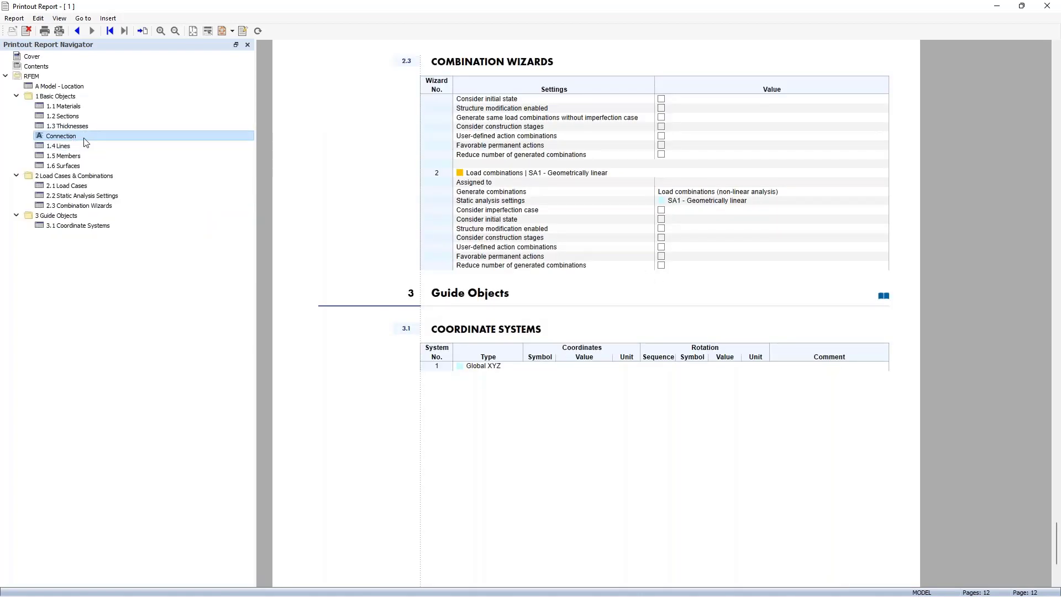
right_click(141, 140)
mouse_move(221, 157)
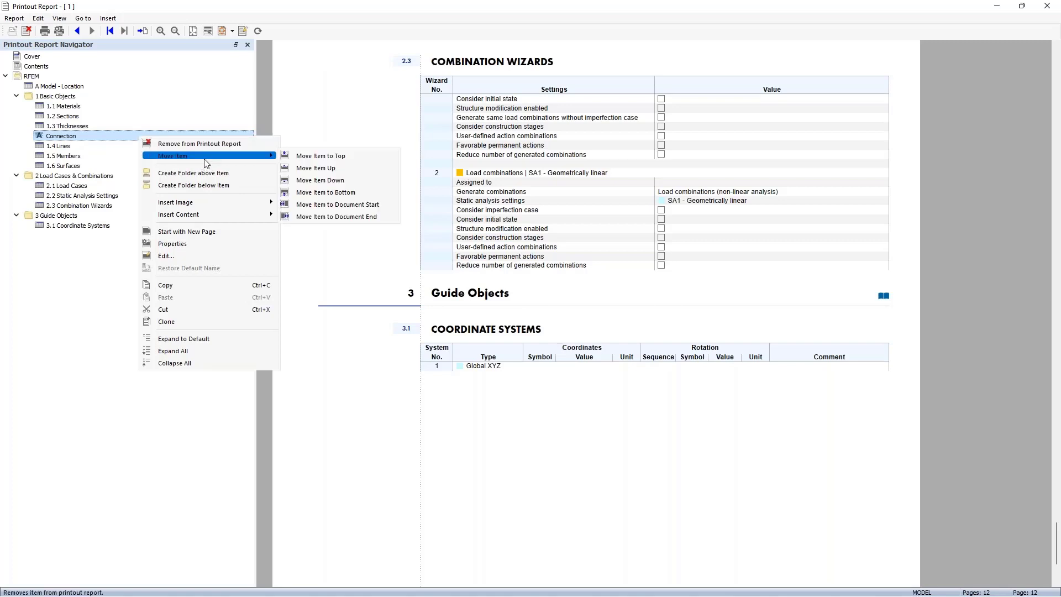
left_click(307, 167)
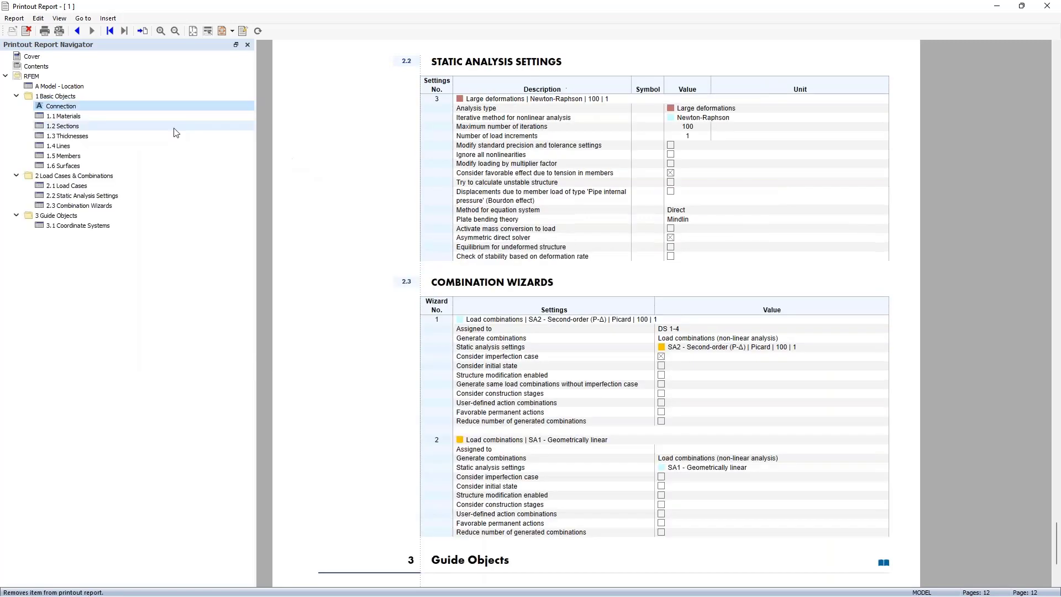
Step: Move the Connection item one position down so it sits between Materials and Sections
right_click(163, 111)
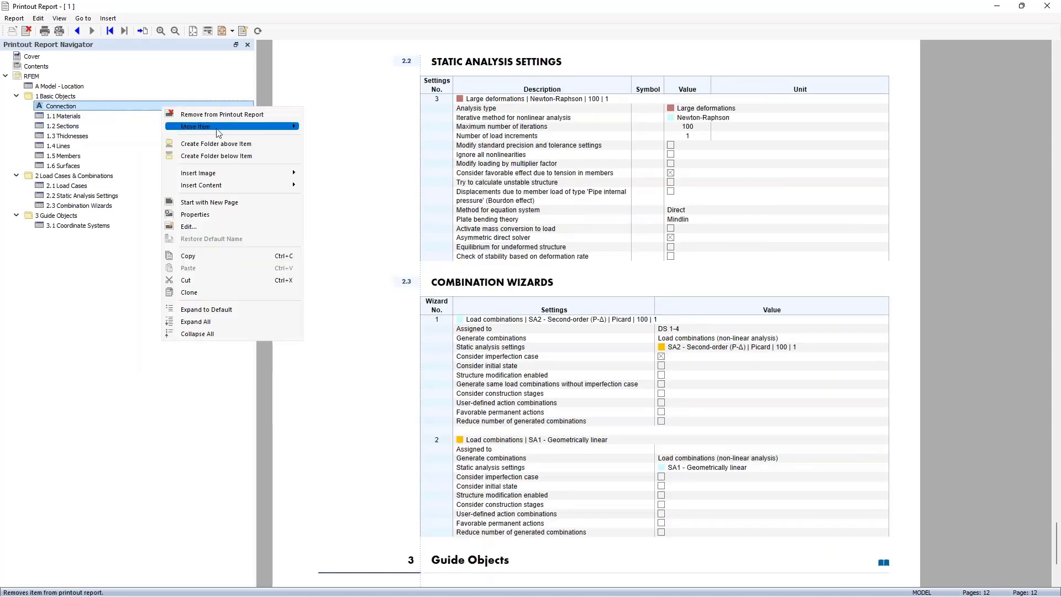
mouse_move(227, 127)
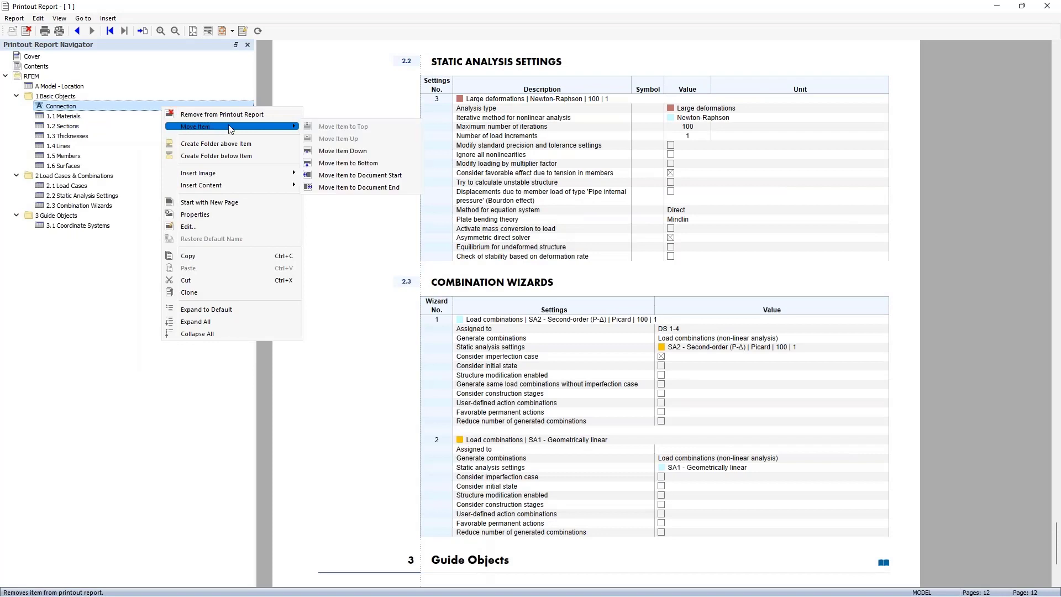
left_click(355, 153)
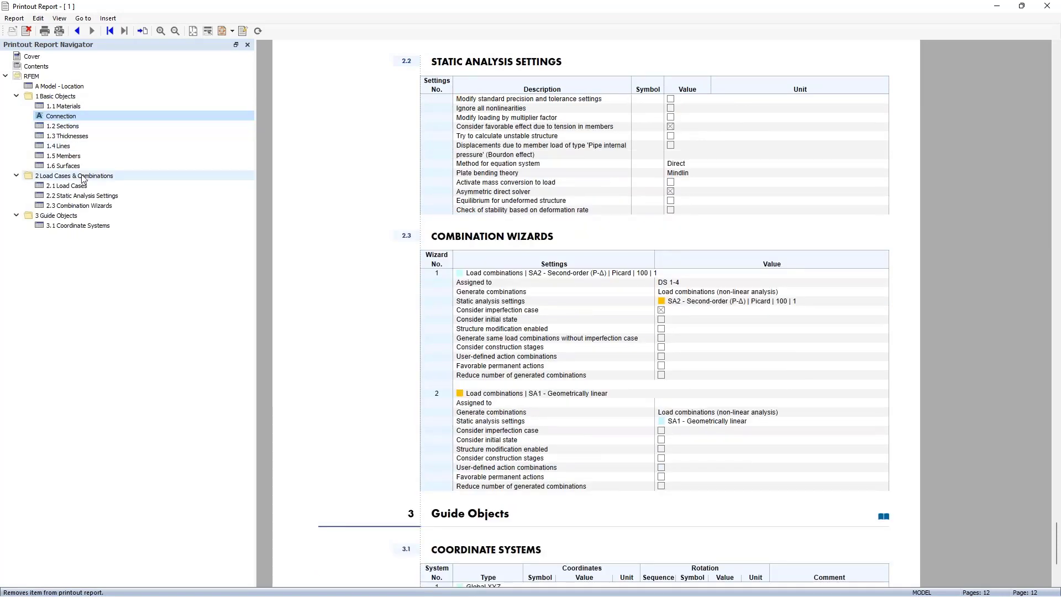
Step: Move the Lines chapter above Thicknesses in the report structure and close the printout report
left_click(62, 148)
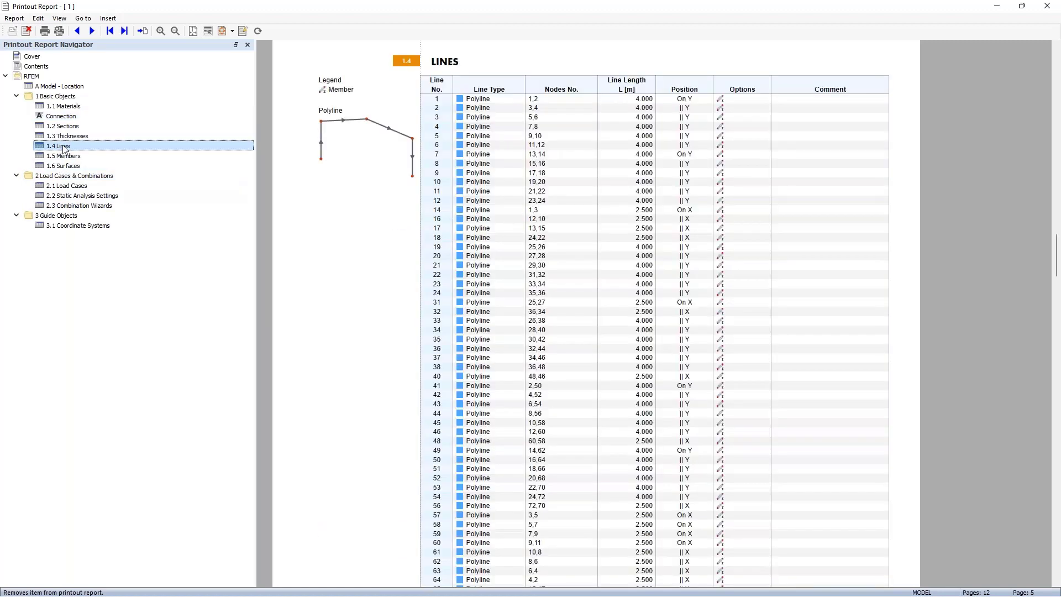
right_click(131, 145)
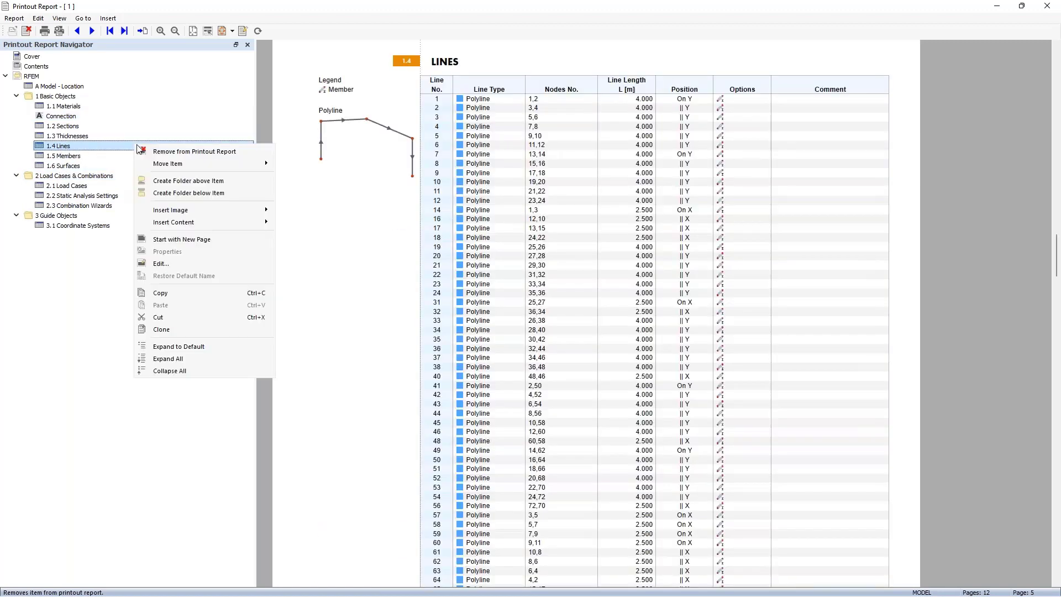
left_click_drag(87, 149, 89, 136)
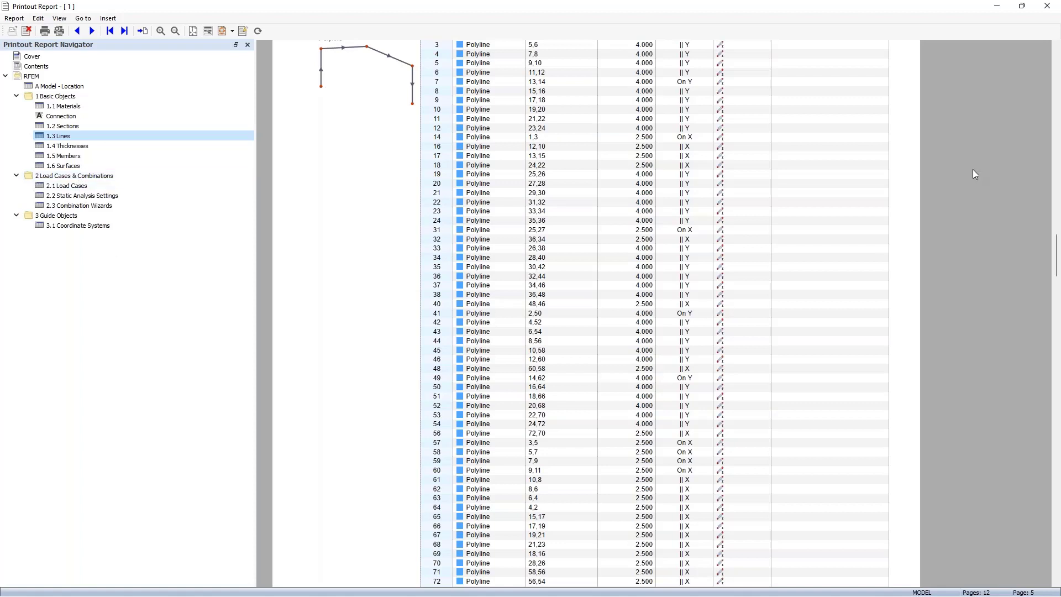
left_click(1050, 7)
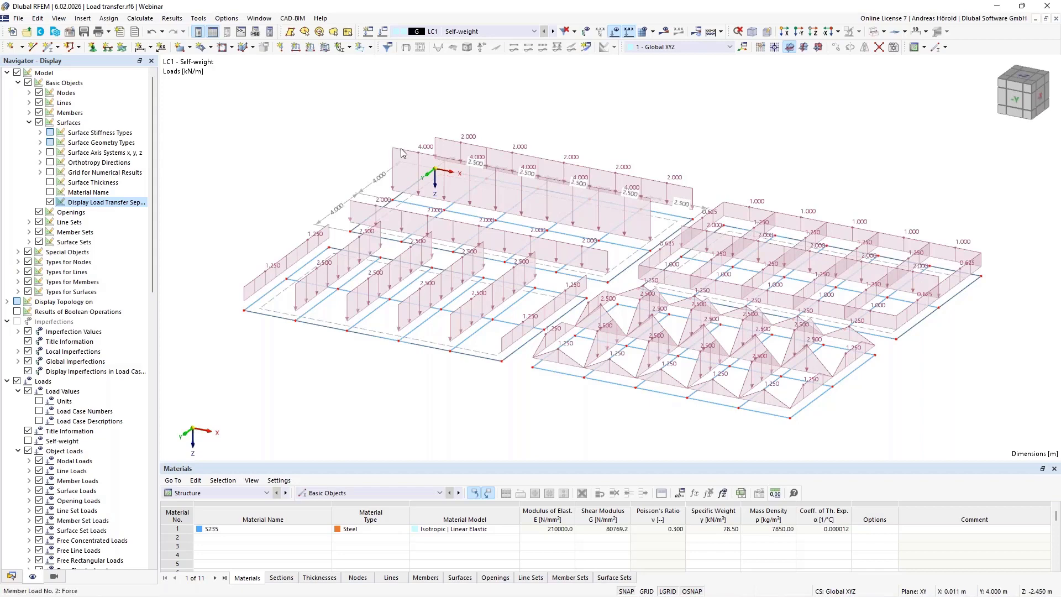
Step: Turn off the separate load display for the load transfer surfaces and for the member loads generated from the area load
right_click(451, 252)
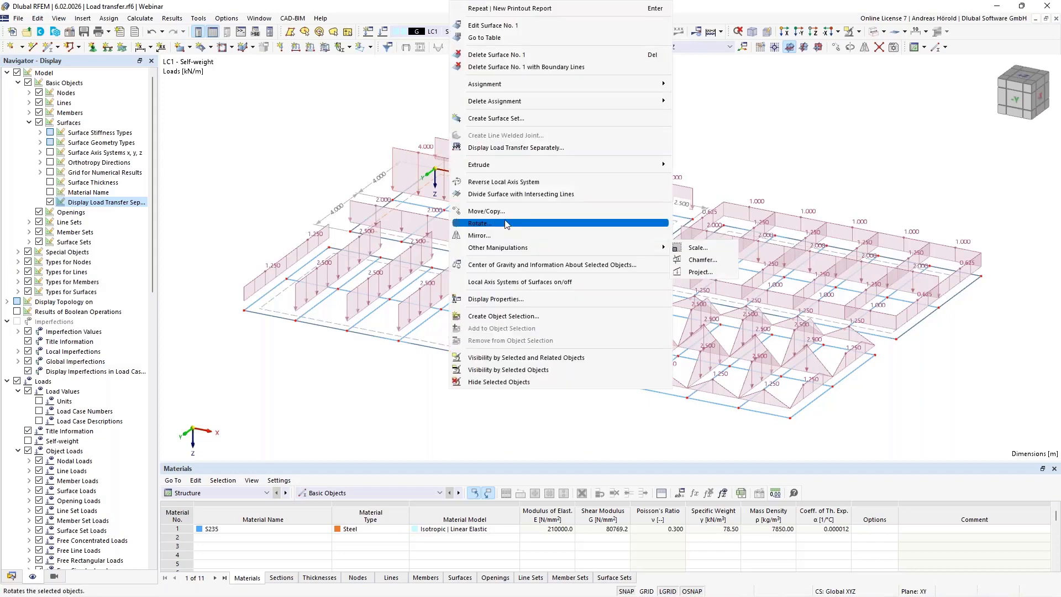
left_click(517, 148)
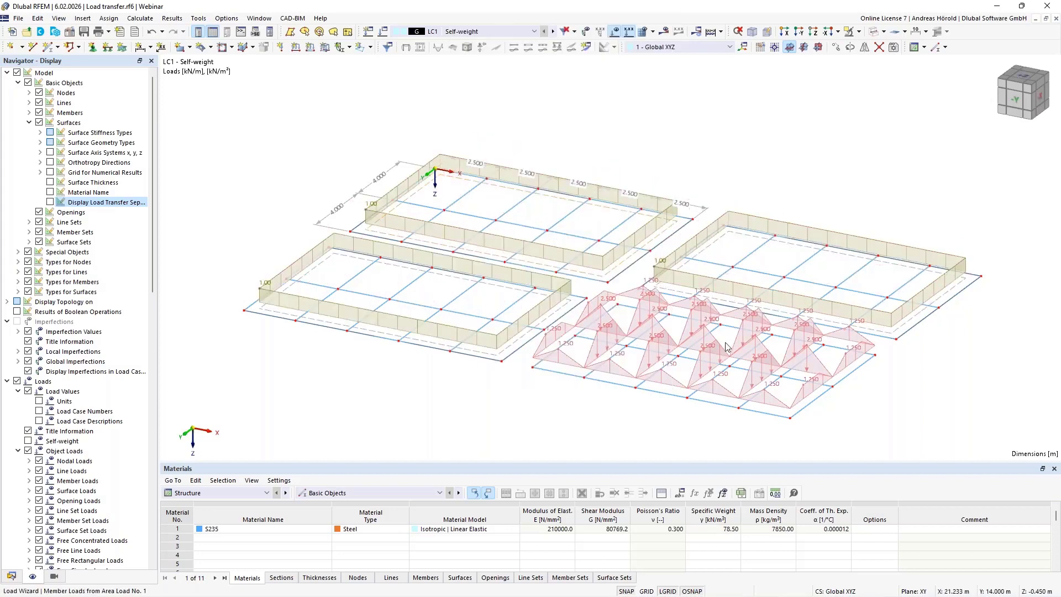
right_click(706, 309)
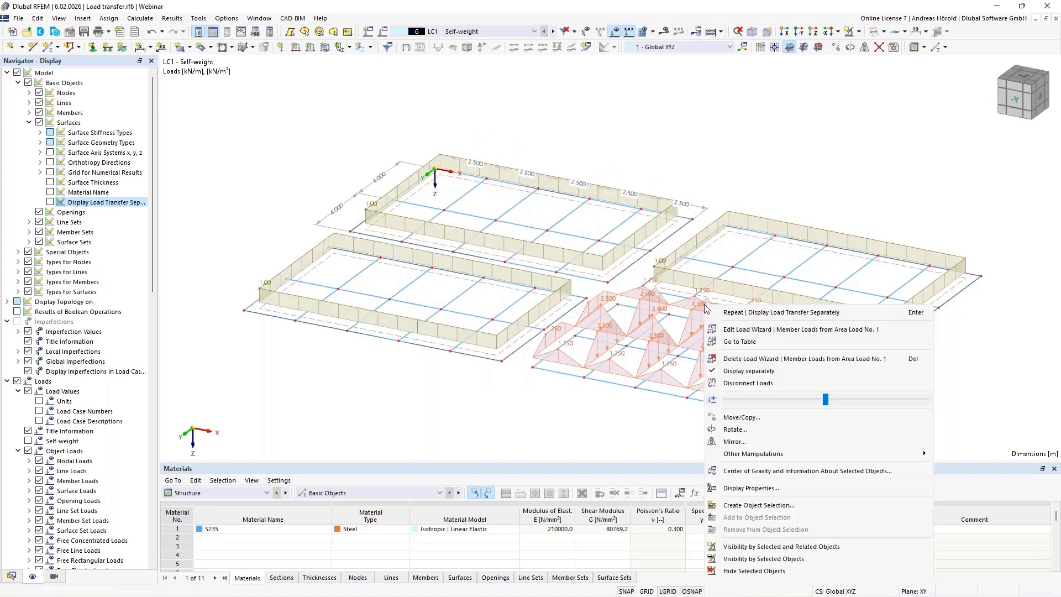
left_click(794, 372)
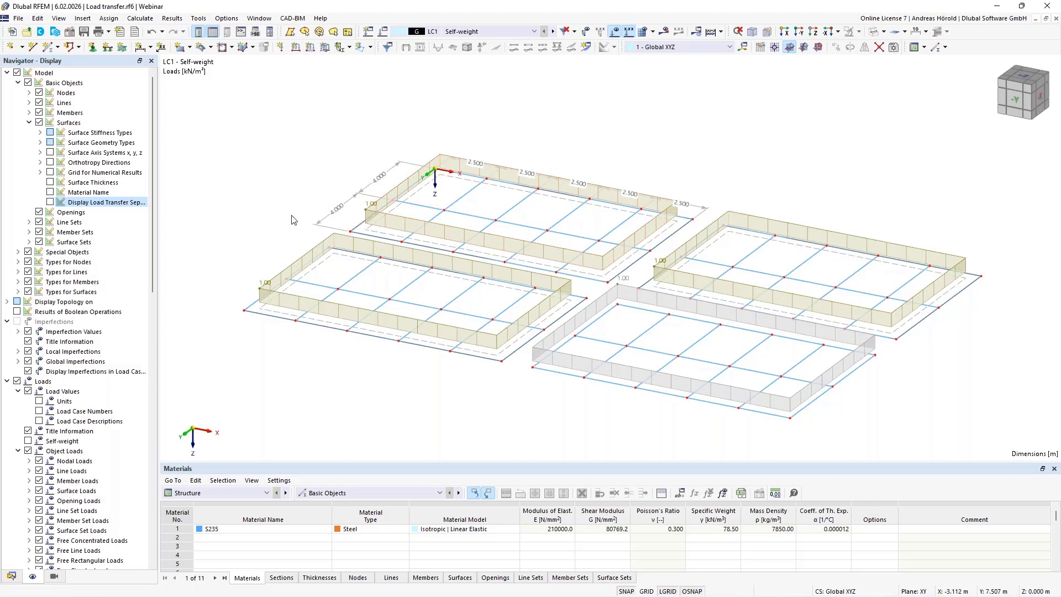
Step: Open load case LC1 - Self-weight of the Load transfer model for editing
left_click(13, 576)
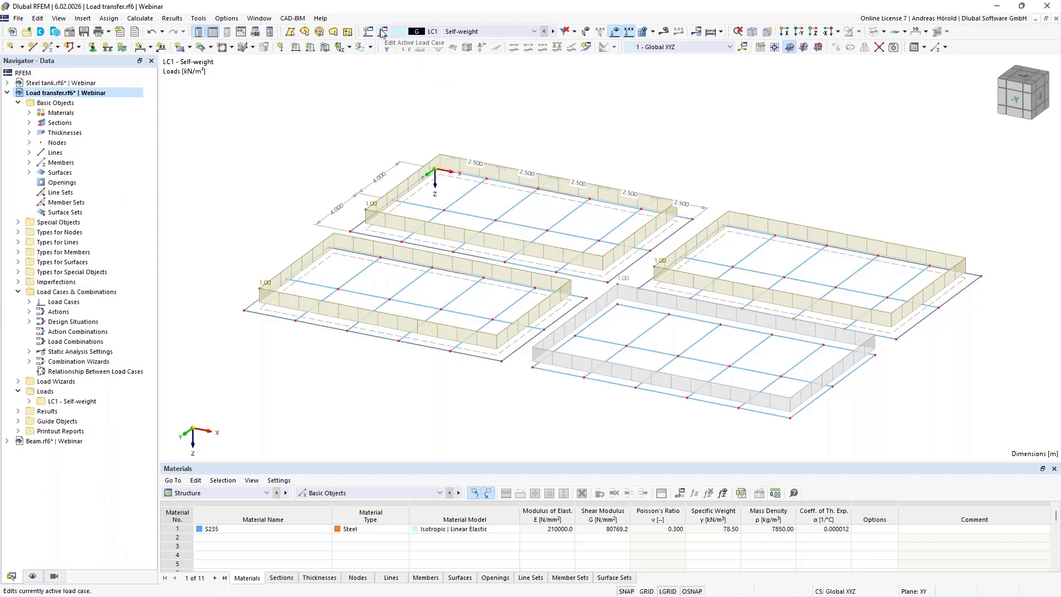
left_click(29, 302)
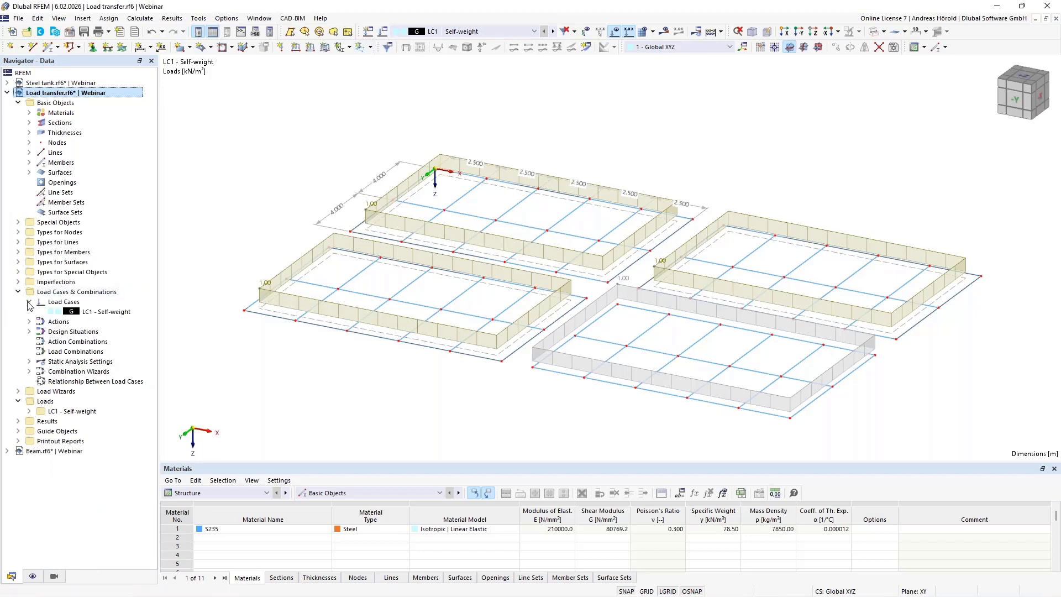
left_click(90, 313)
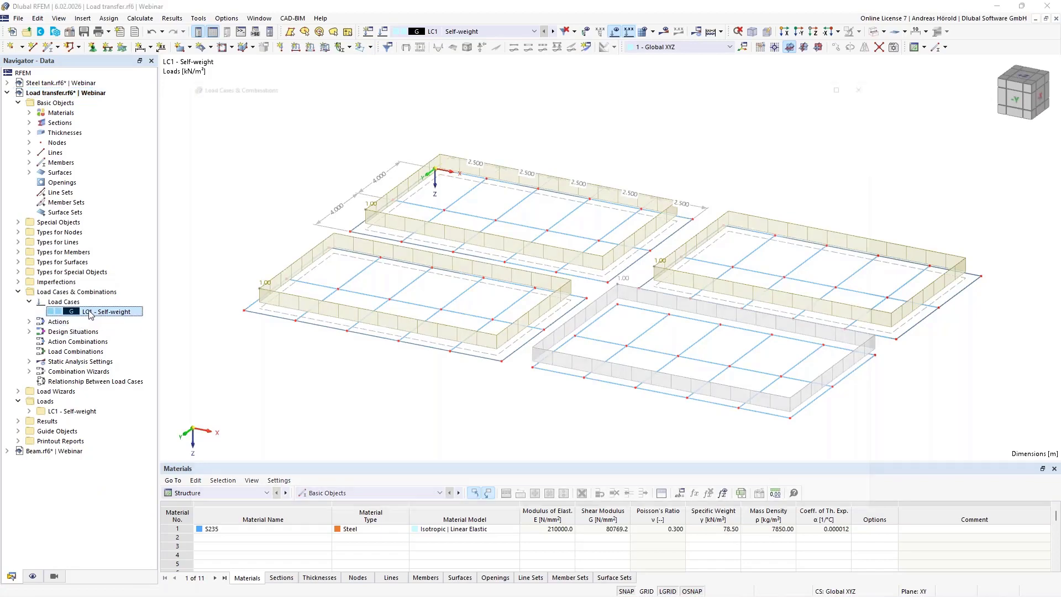
double_click(90, 313)
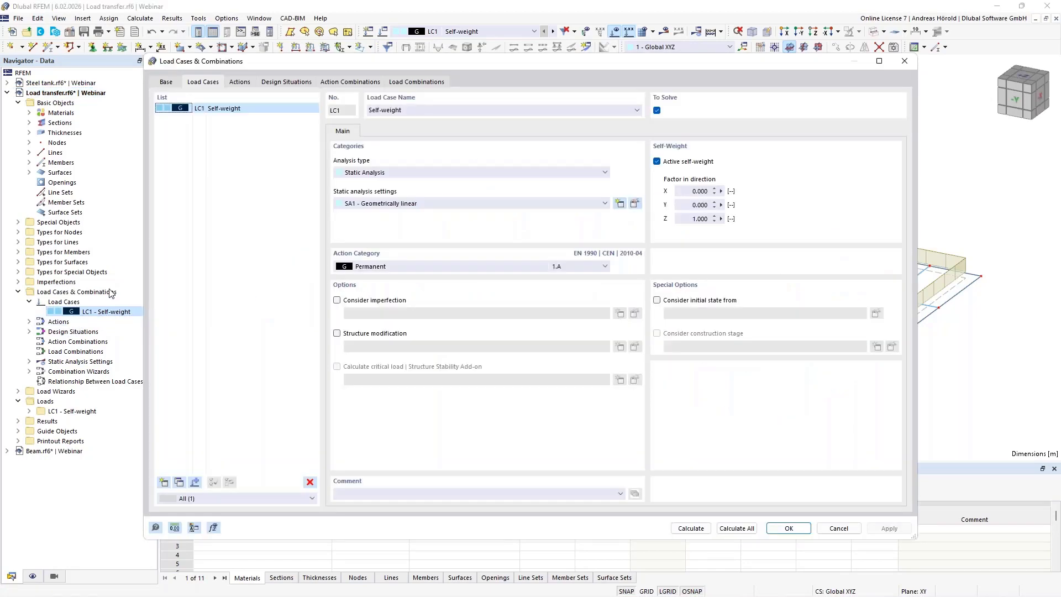
Step: Review the static analysis settings available for LC1, keeping SA1 - Geometrically linear selected
left_click(419, 205)
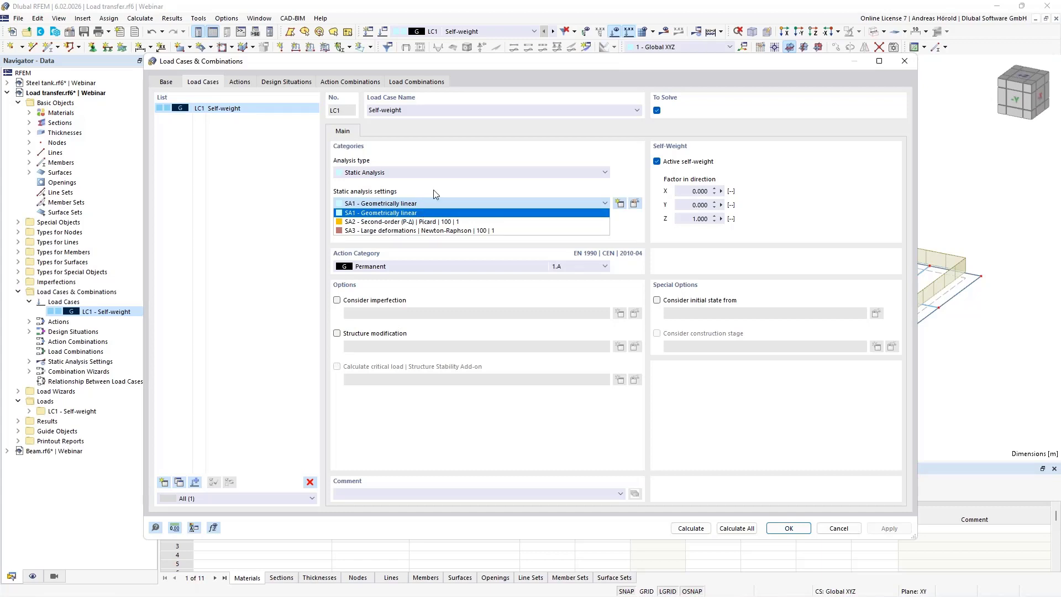
left_click(434, 194)
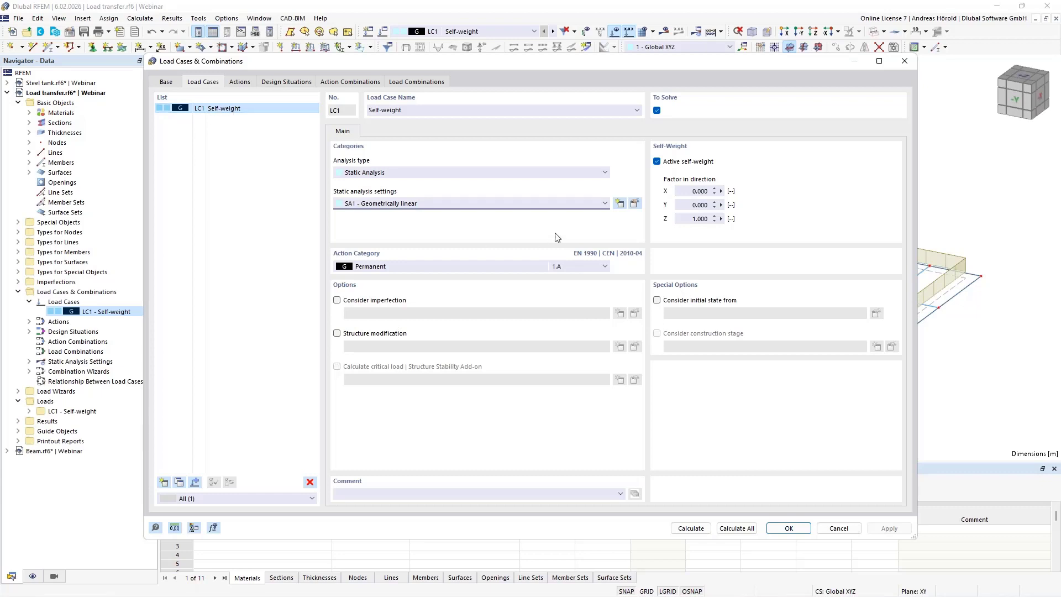
left_click(410, 205)
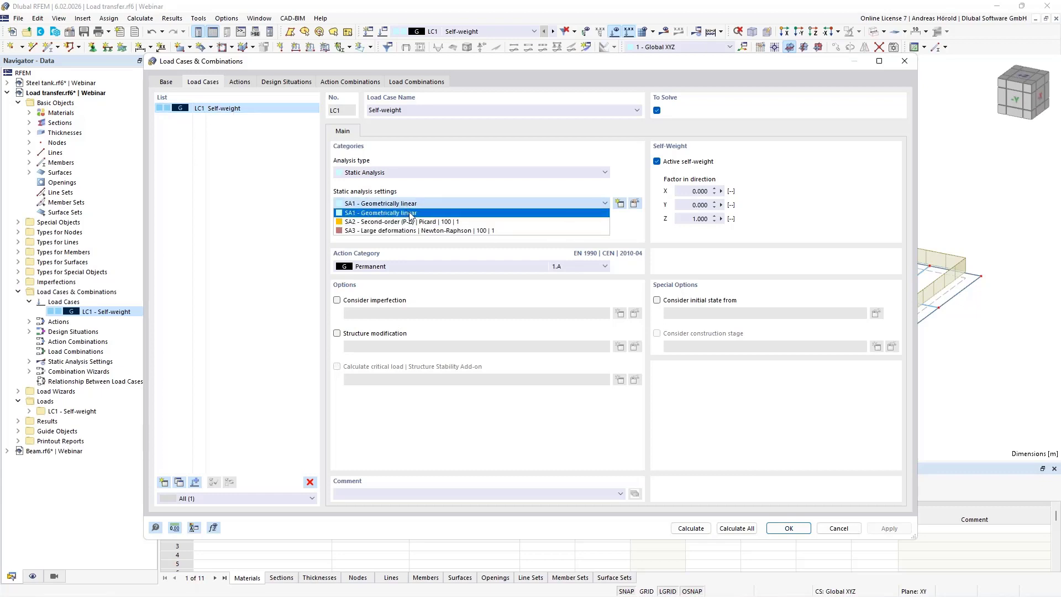
left_click(500, 213)
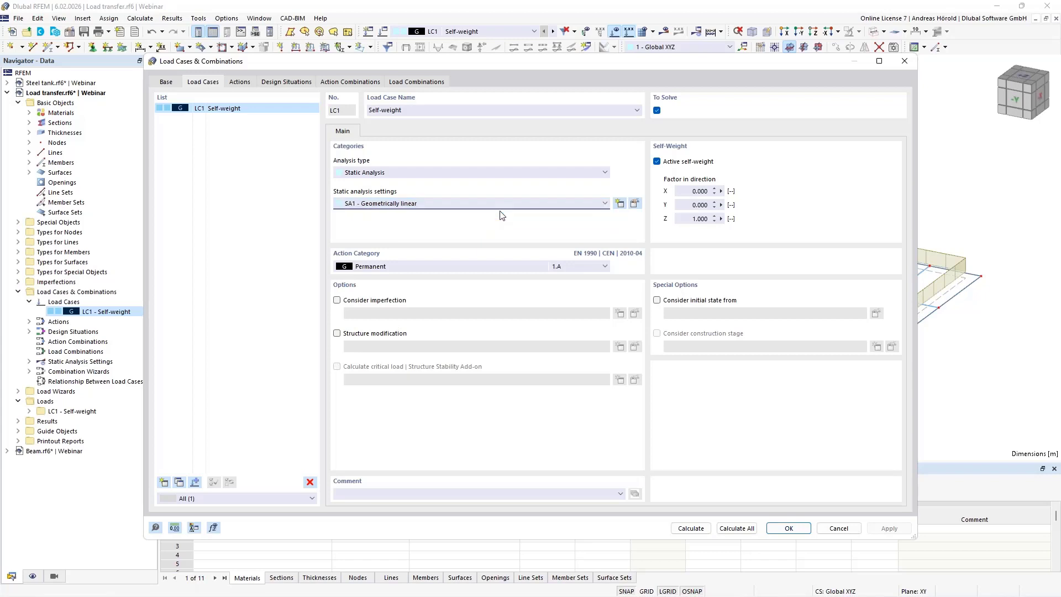
Step: Copy the SA1 geometrically linear settings and have the copy modify the loading by a multiplier factor k of 2
left_click(635, 204)
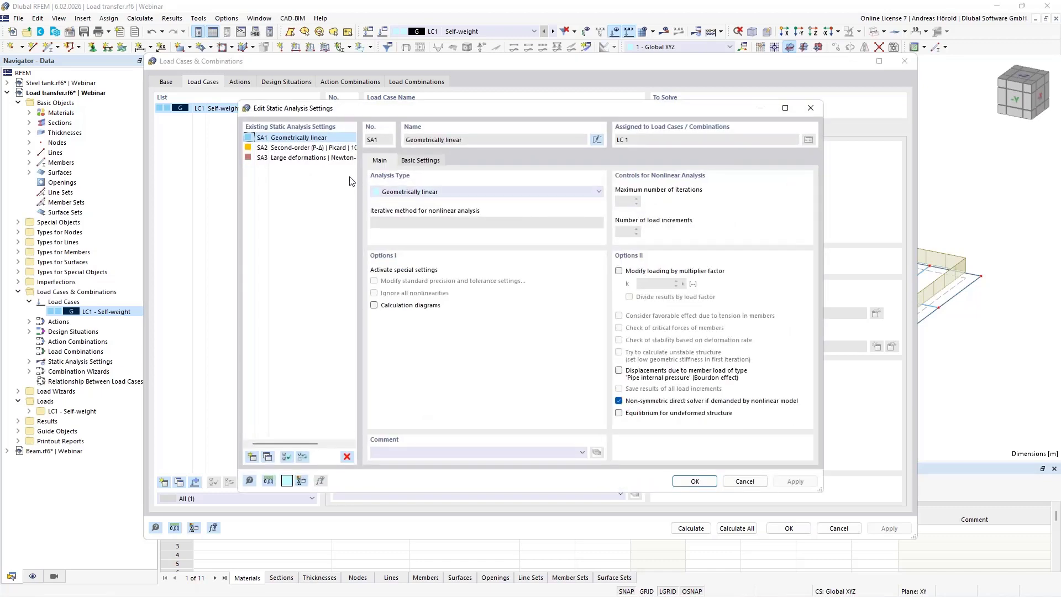
left_click(268, 457)
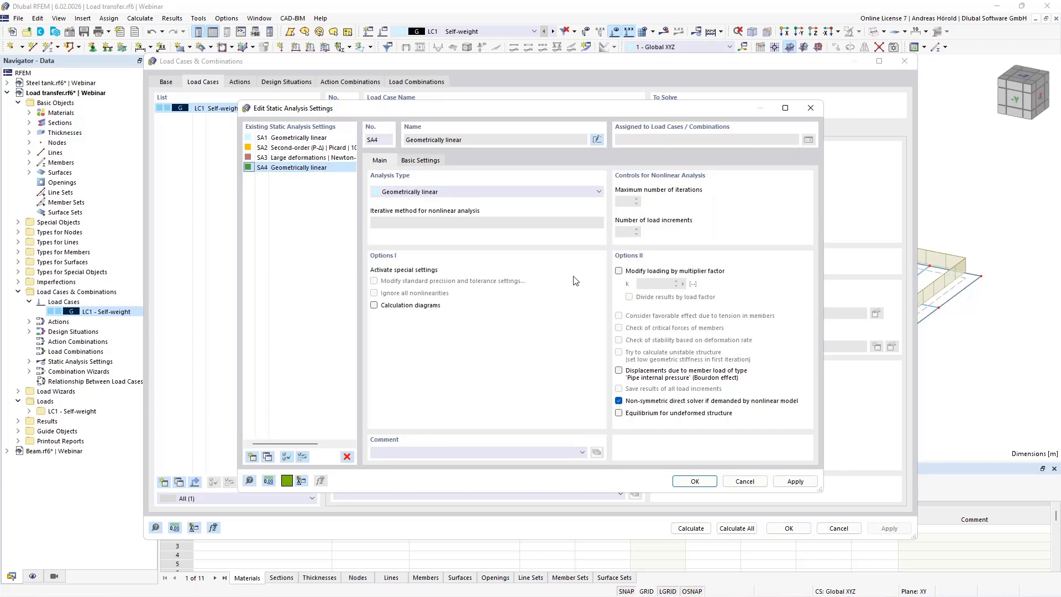
left_click(620, 272)
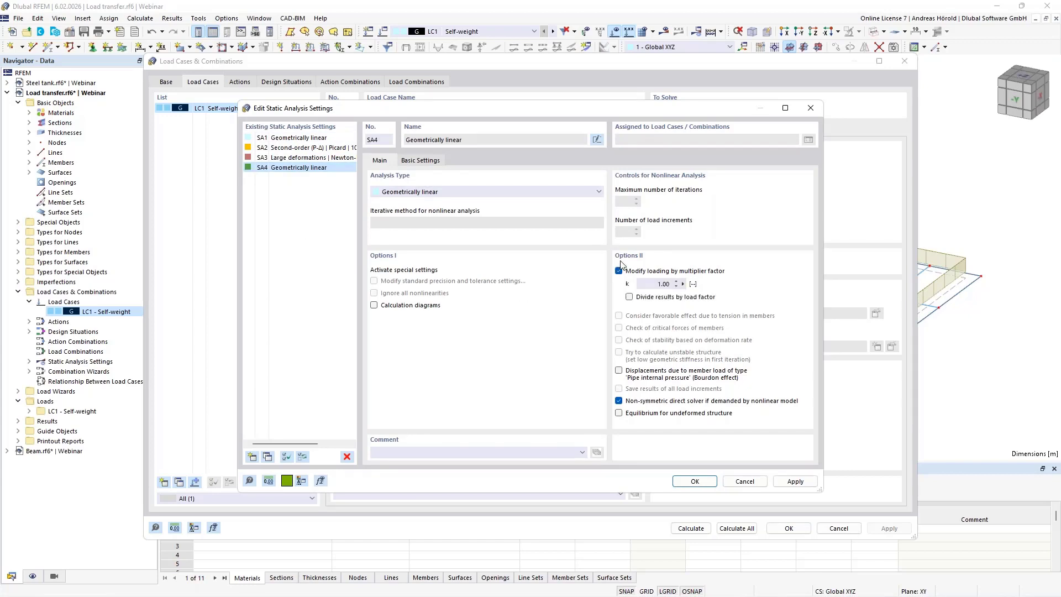
double_click(658, 284)
type("2")
left_click(691, 481)
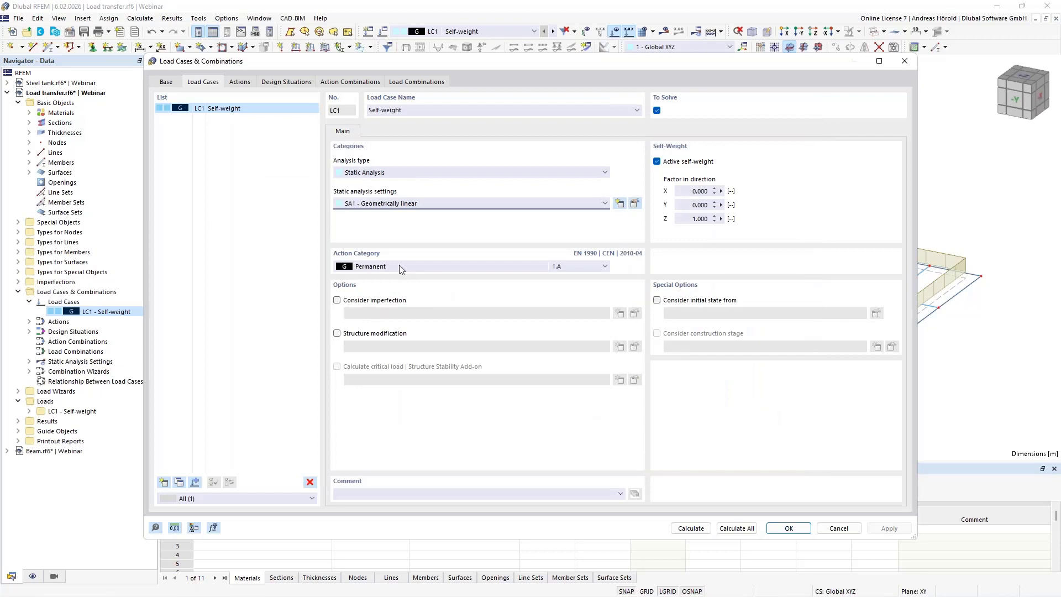
Step: Assign the copied static analysis settings with the load multiplier to LC1 and accept the load case changes
left_click(433, 204)
left_click(430, 240)
left_click(790, 531)
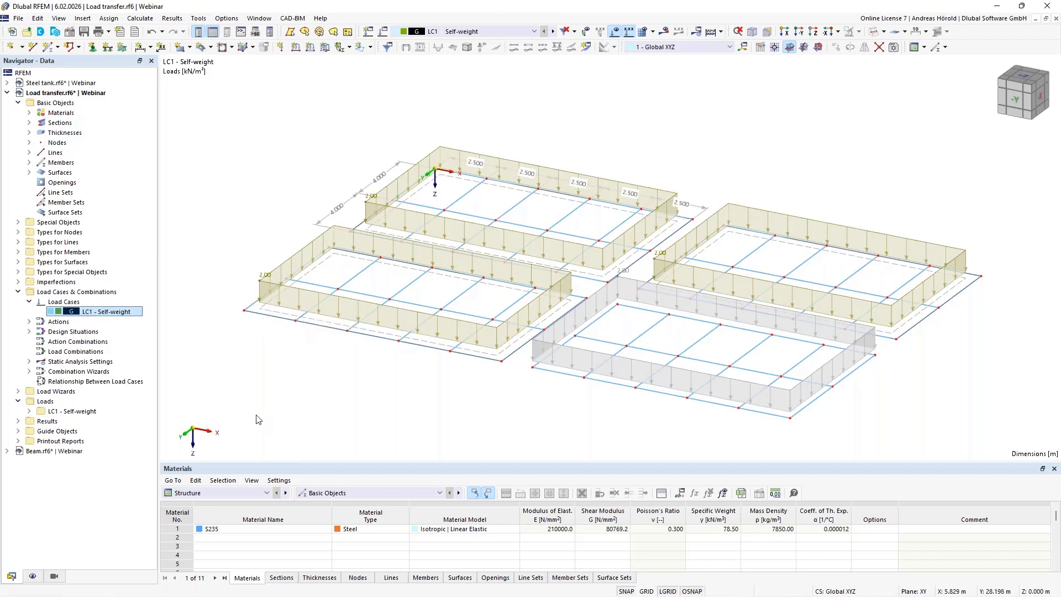
Step: Switch to the Beam.rf6 model and examine the Concrete Design results table for Reinforcement on Members, temporarily enlarging it
left_click(7, 92)
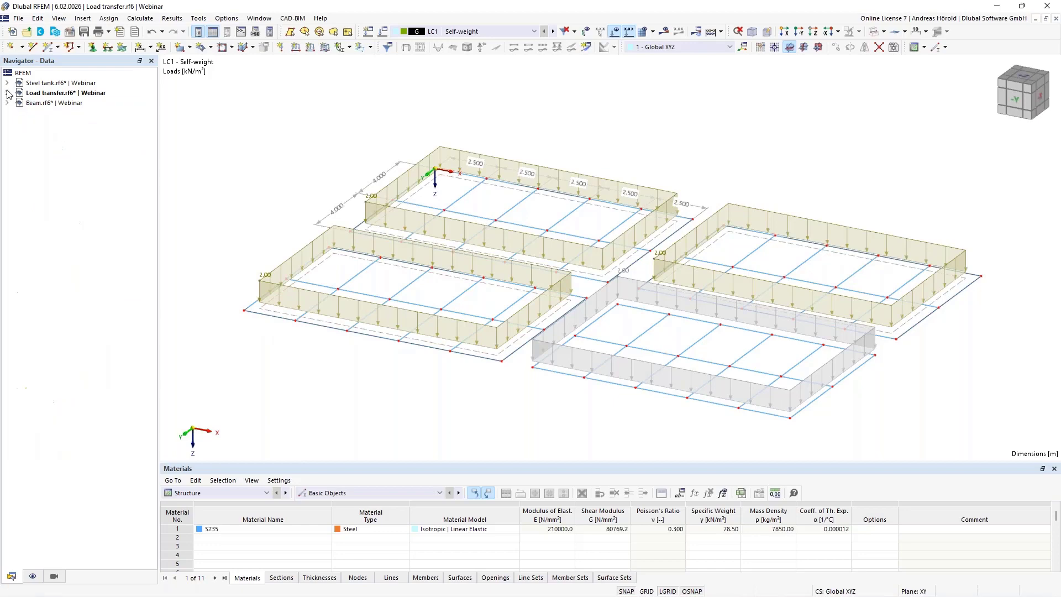
left_click(55, 102)
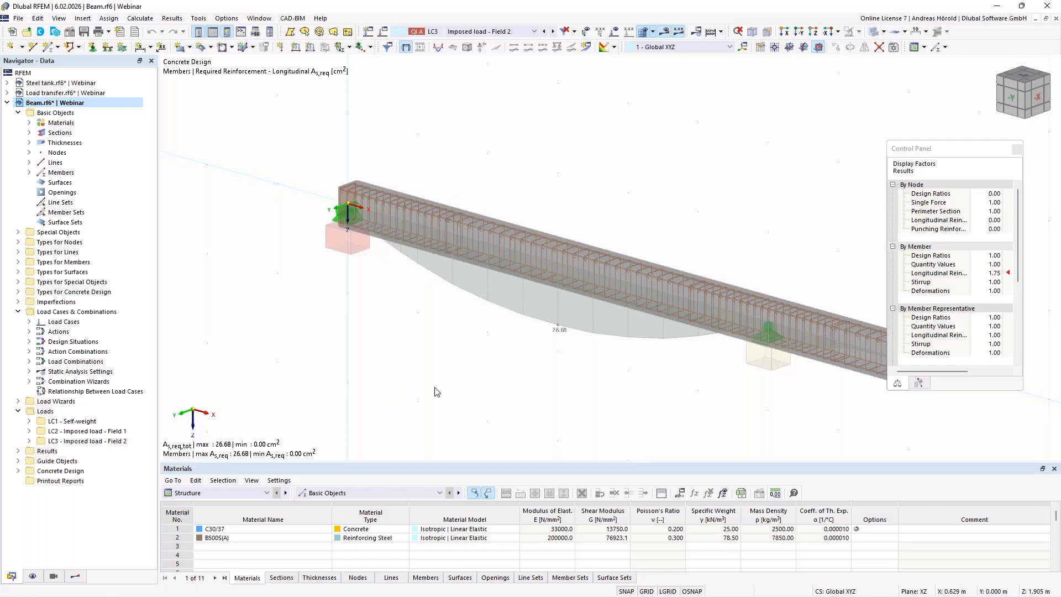
left_click(231, 494)
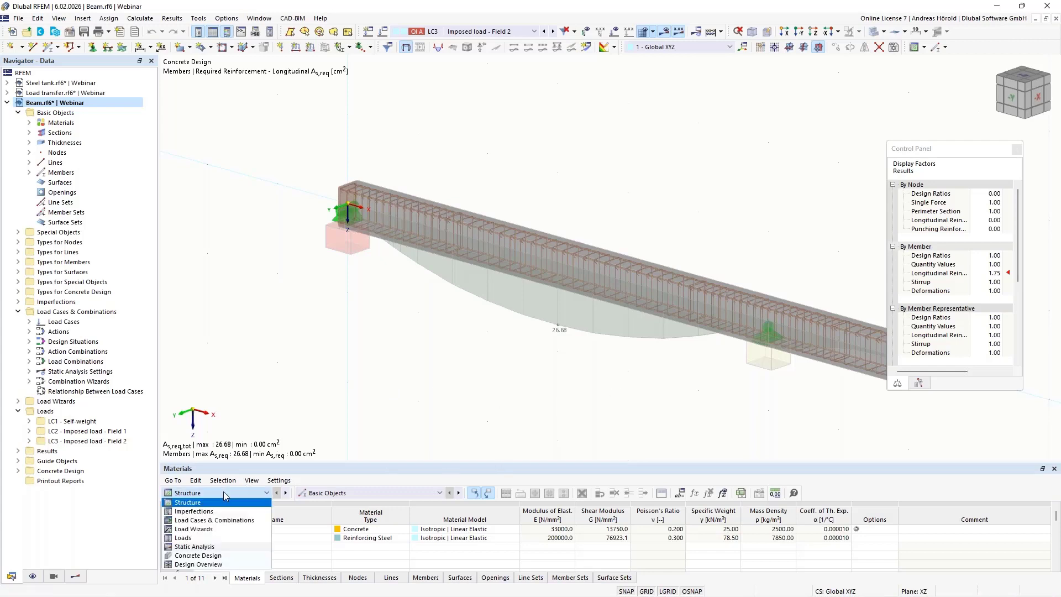
left_click(231, 556)
left_click(367, 493)
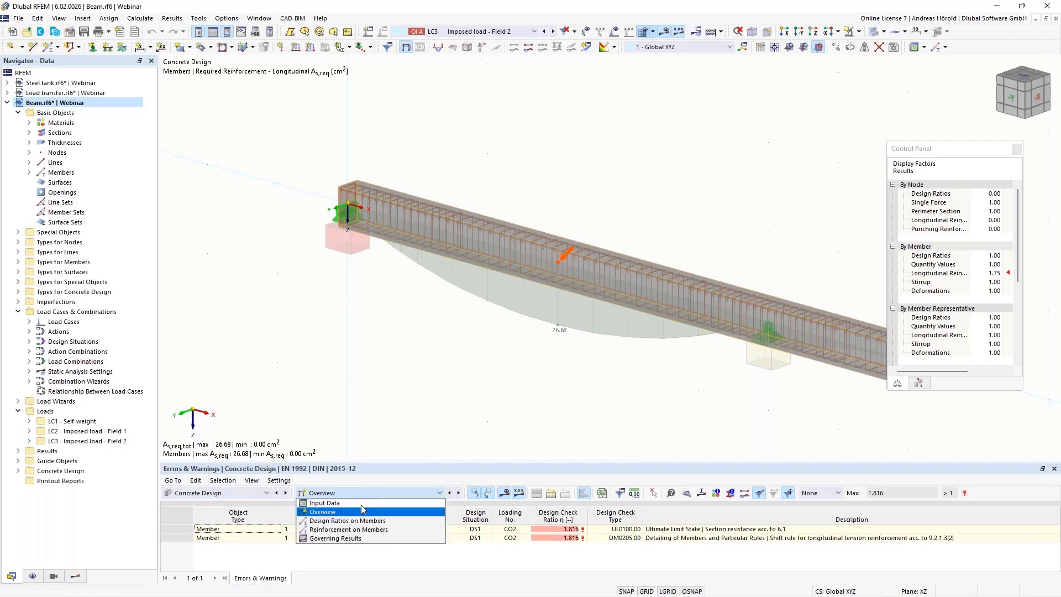
left_click(376, 530)
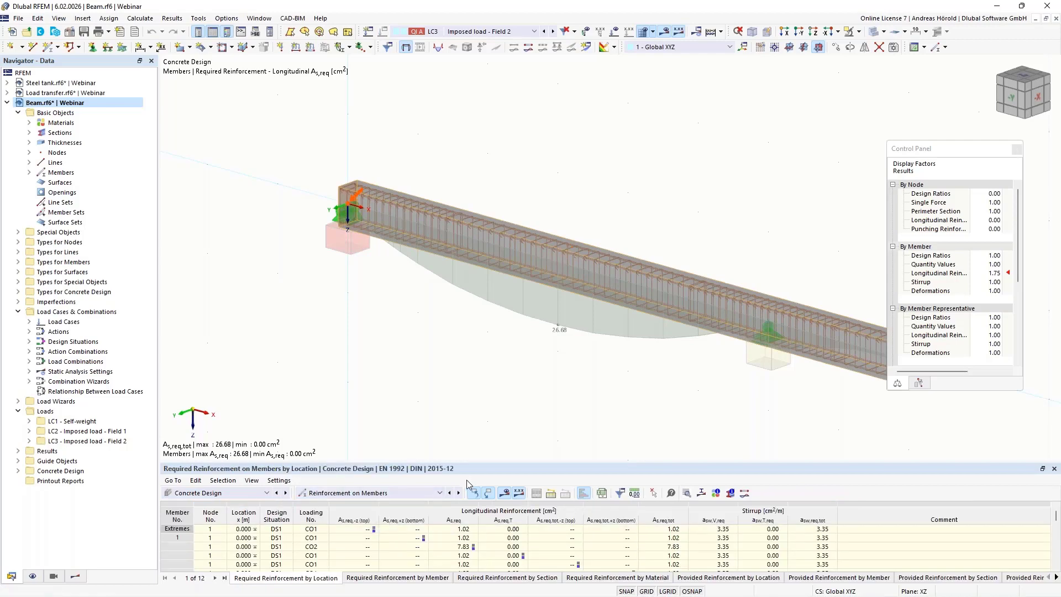
left_click_drag(474, 463, 482, 325)
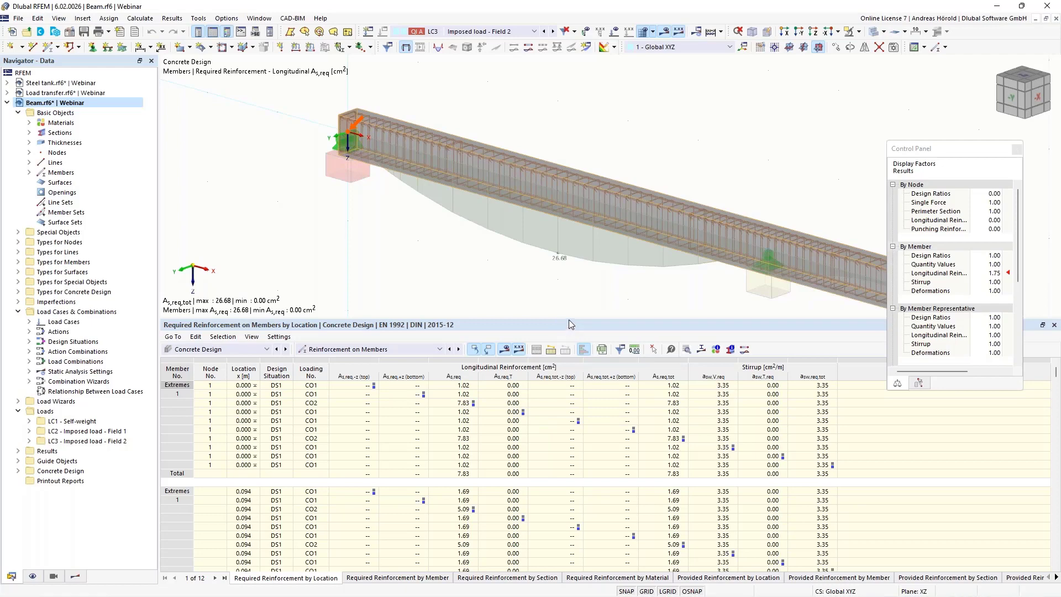
left_click_drag(569, 321, 558, 449)
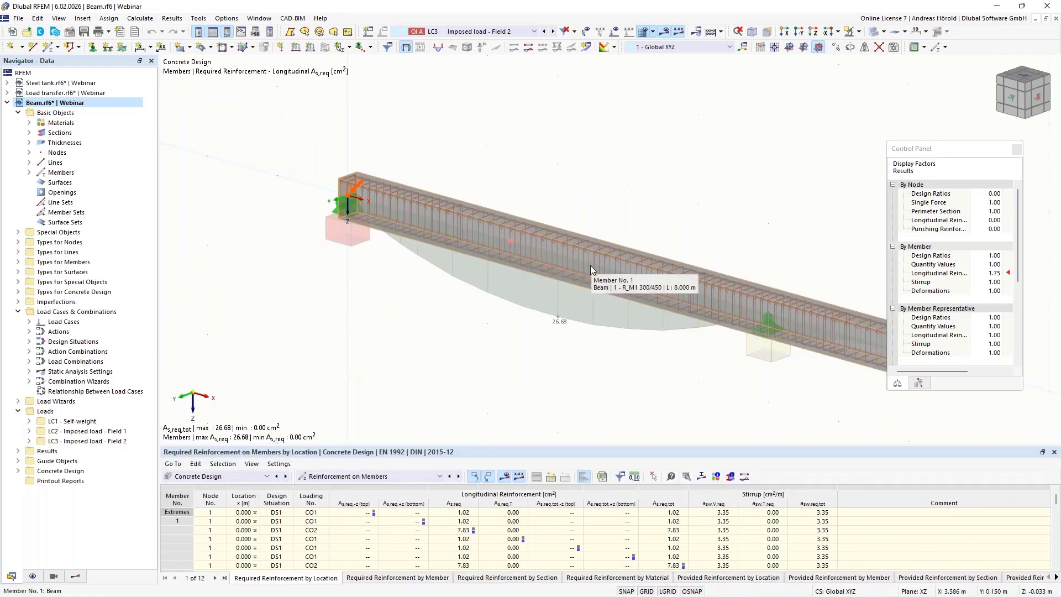
Step: Open beam member 1 for editing and review its section, nodes on member, concrete effective lengths, concrete cover and shear reinforcement
double_click(590, 265)
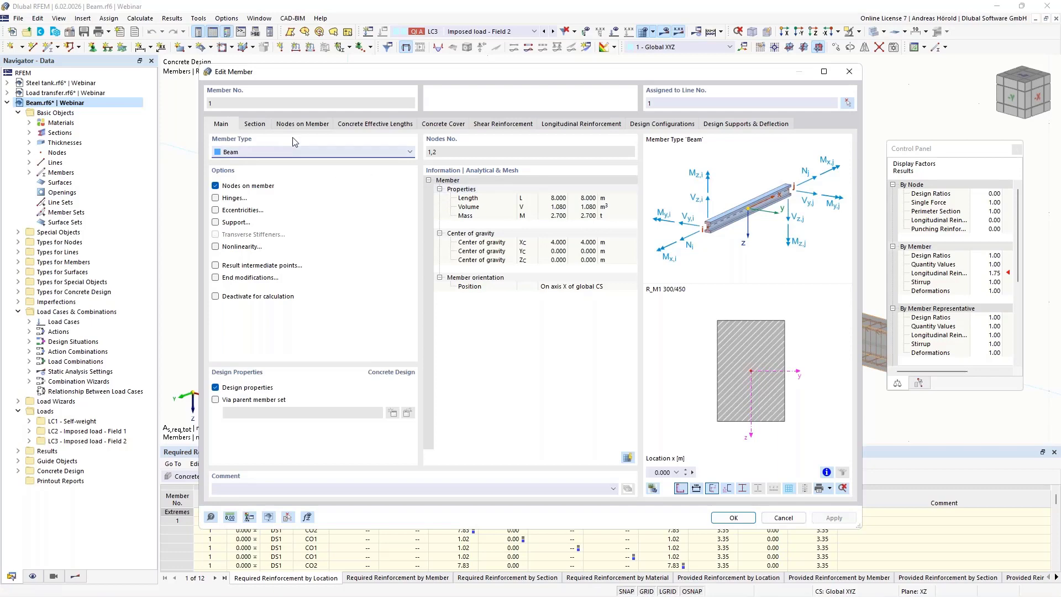
left_click(256, 126)
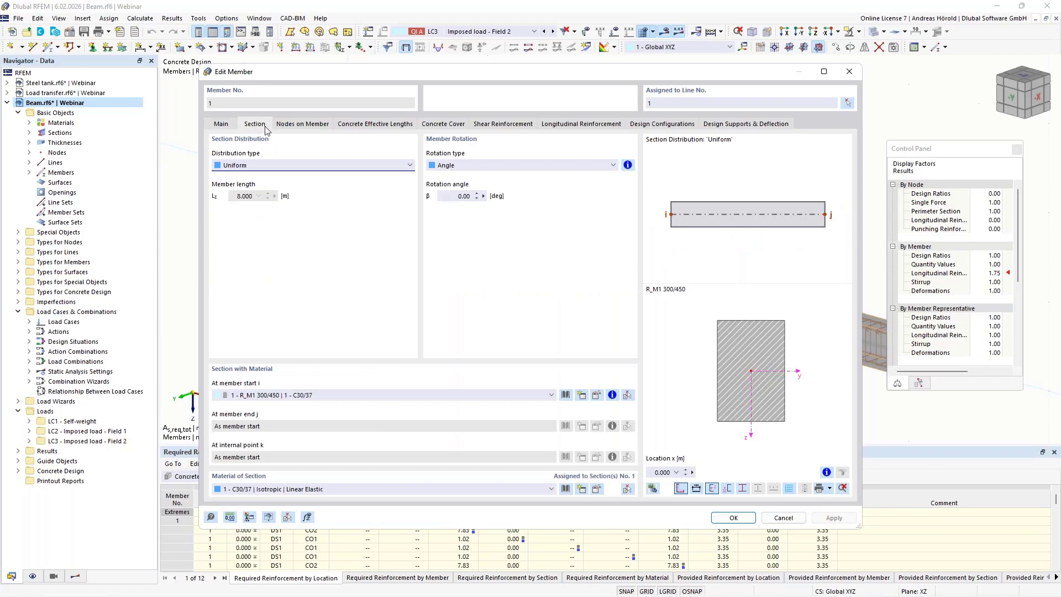
left_click(299, 126)
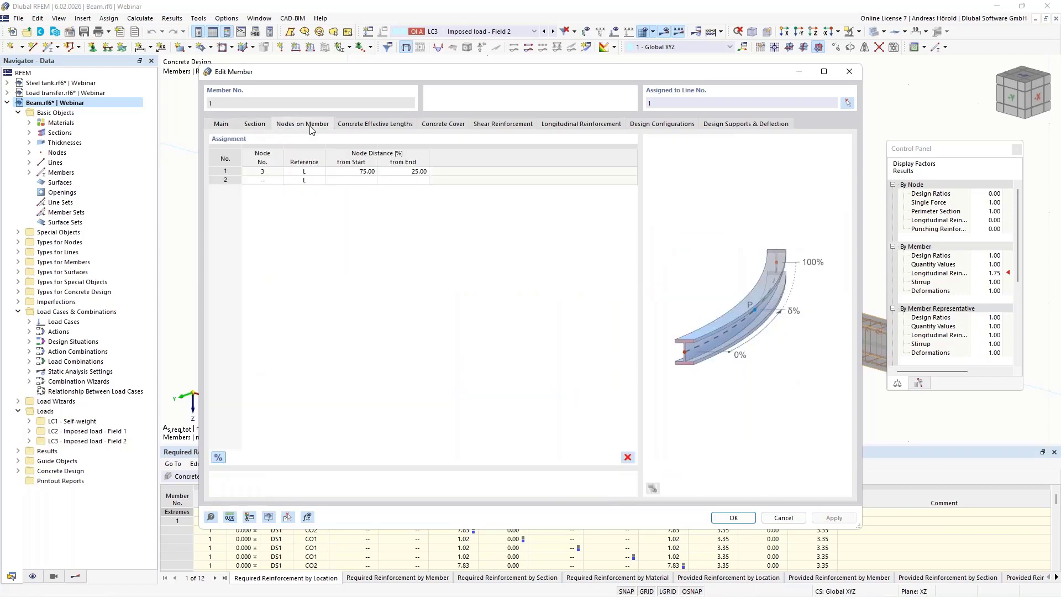
left_click(369, 125)
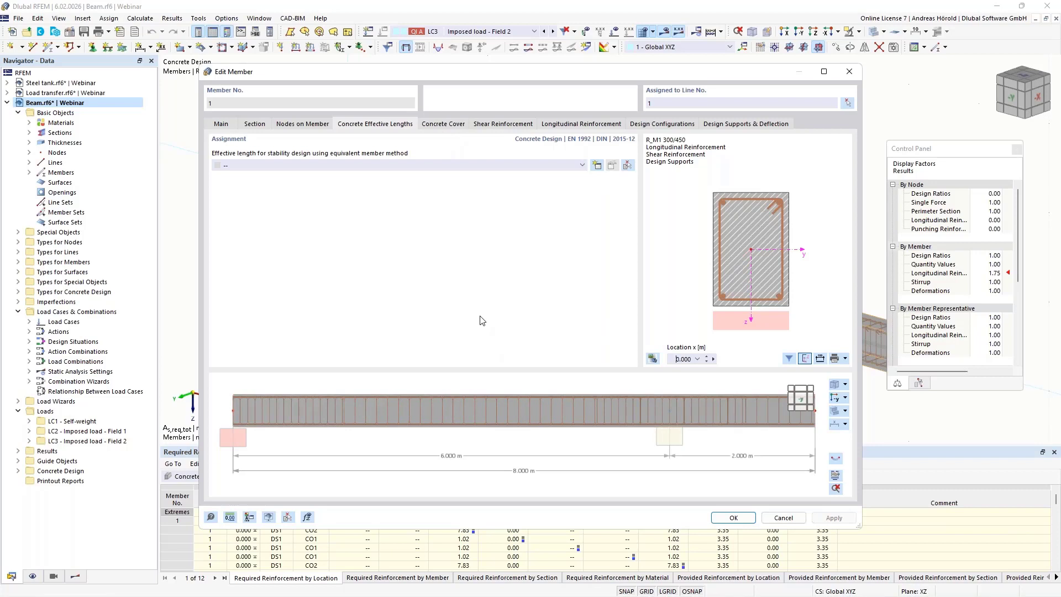
left_click(441, 126)
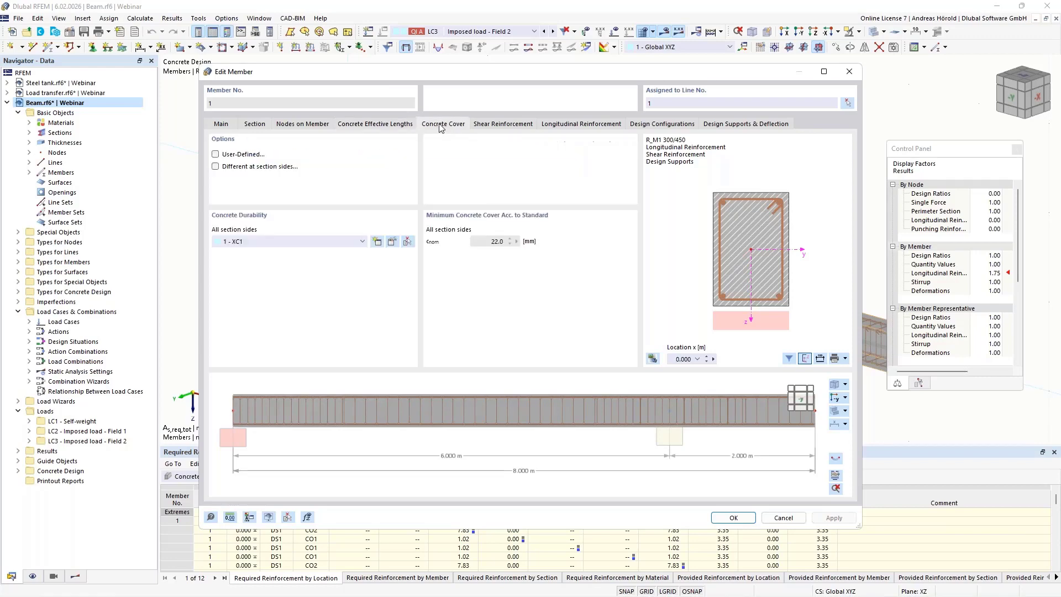
left_click(509, 127)
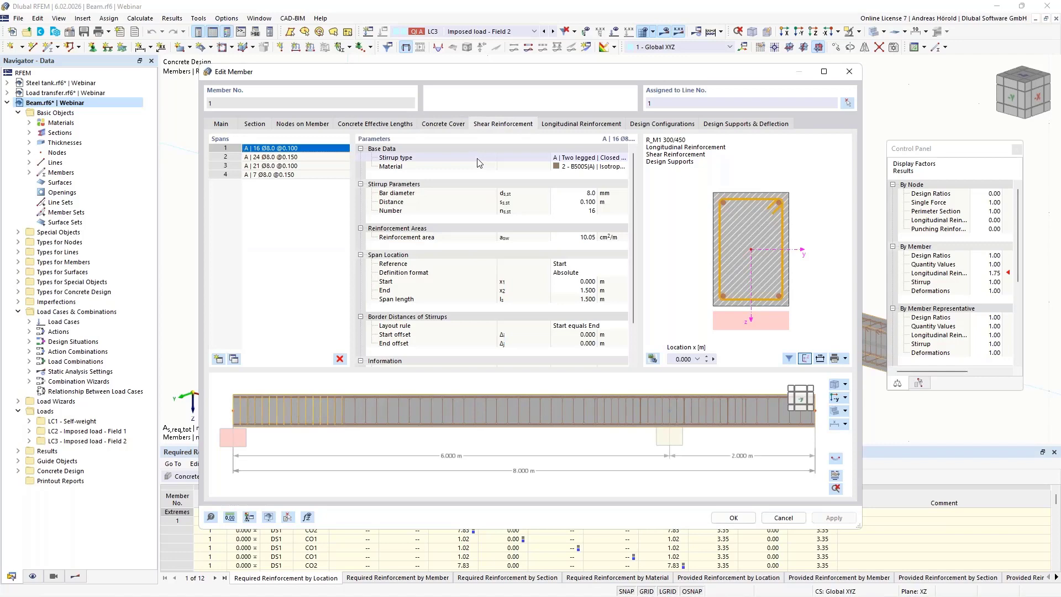
Step: Change the beam's longitudinal rebar type to Unsymmetrical and review the number of bars on the top, bottom and lateral sides
left_click(579, 125)
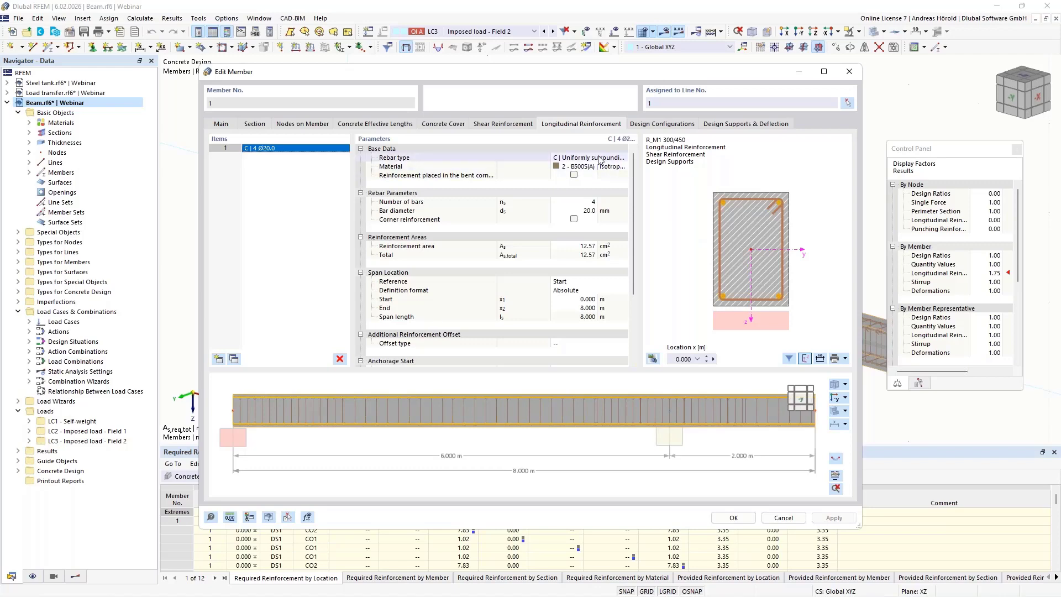
left_click(624, 159)
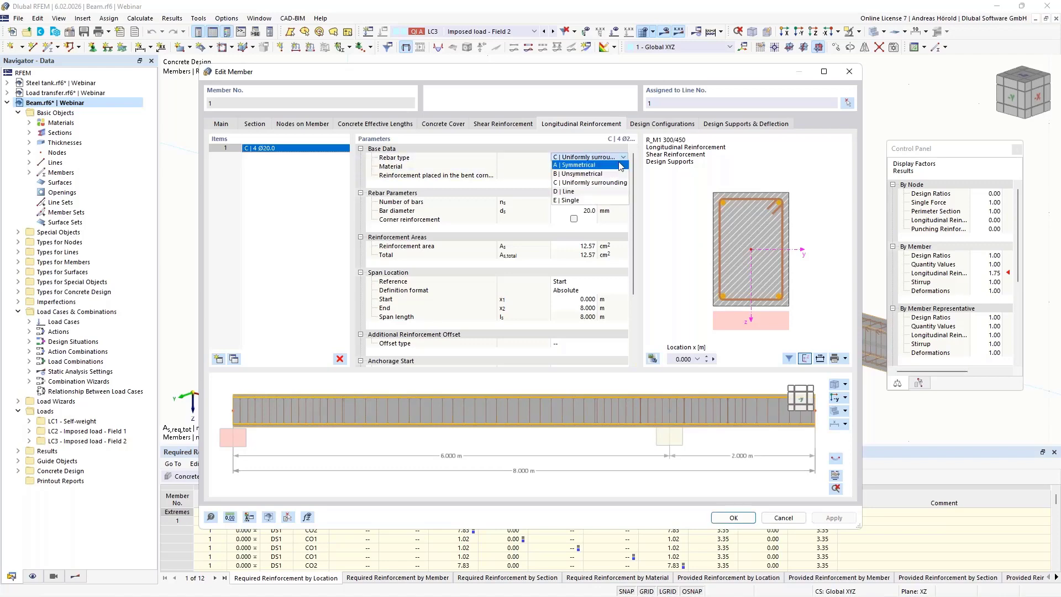
left_click(610, 174)
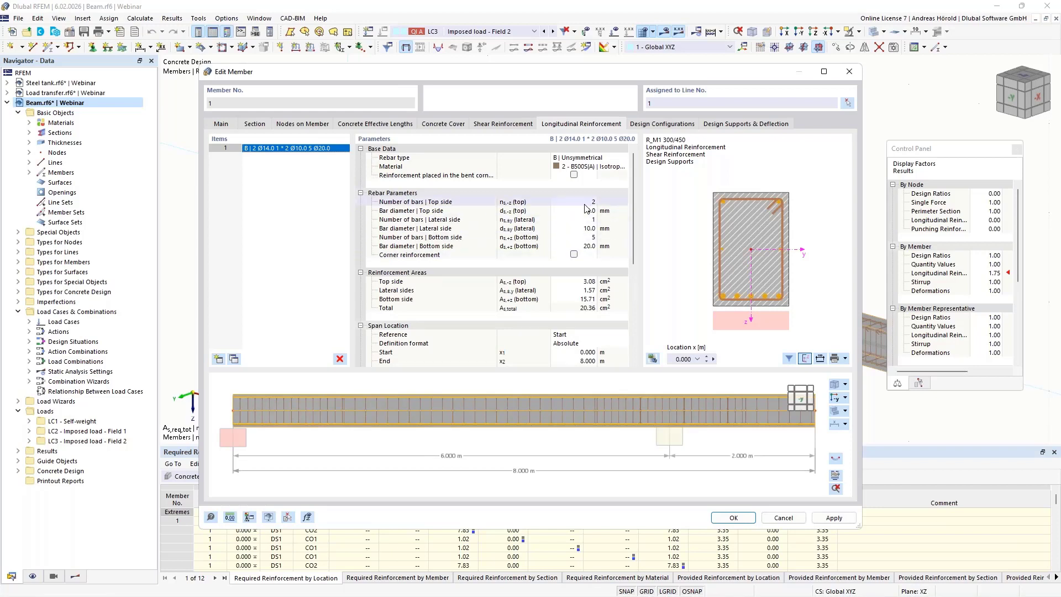
left_click(585, 204)
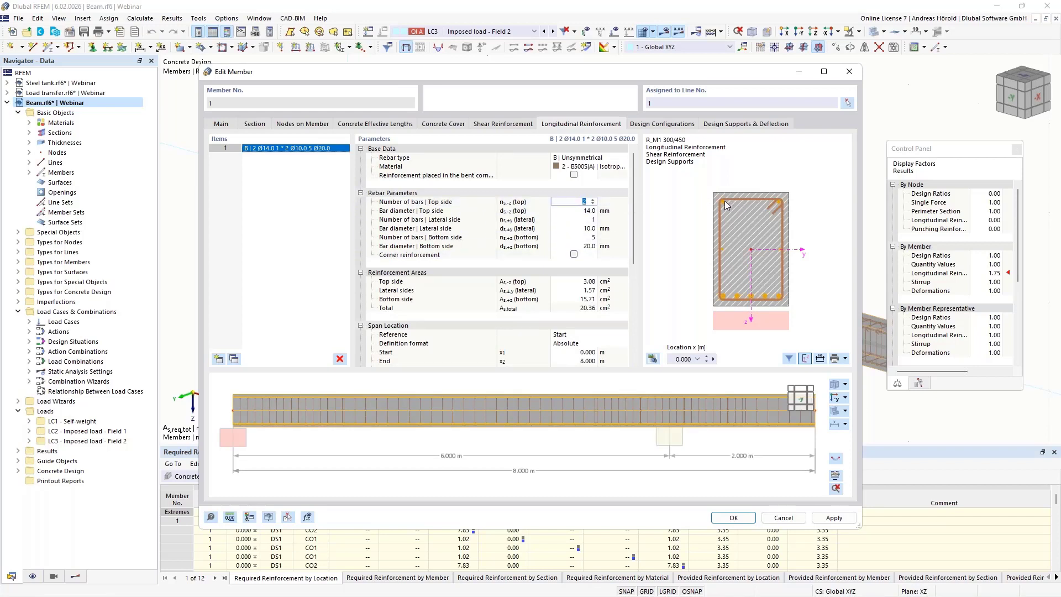
left_click(585, 239)
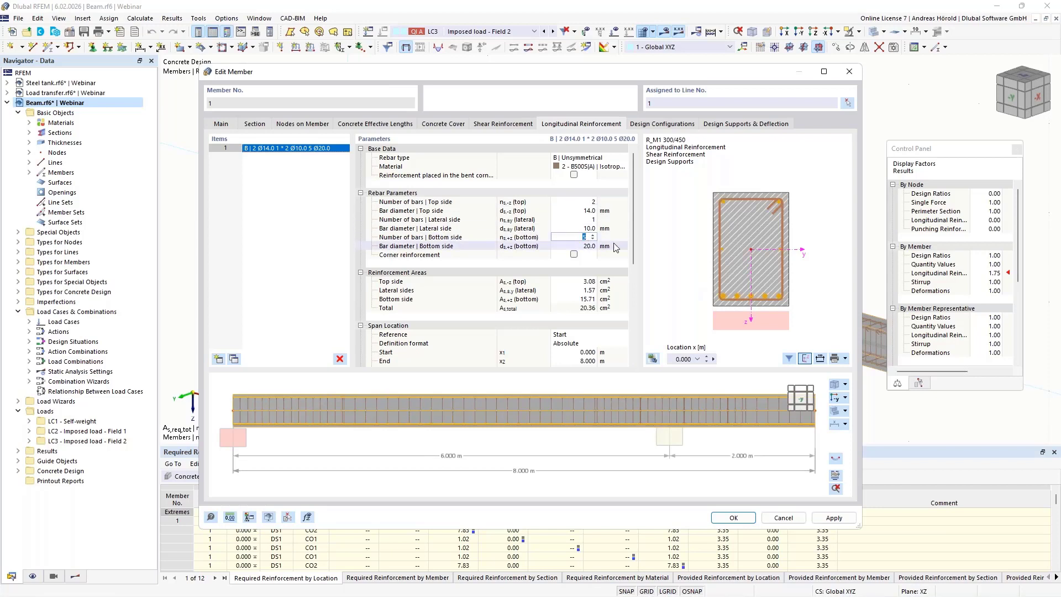
left_click(582, 220)
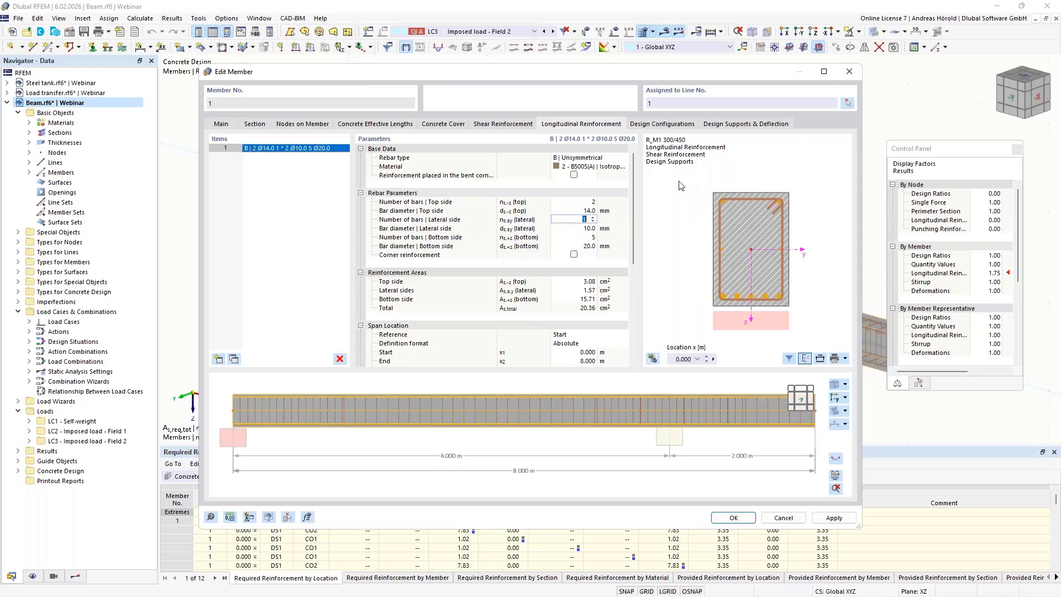
Step: In the member's Standard ultimate configuration, set the required longitudinal reinforcement layout for members to -z (top) - +z (bottom) (symmetrical distribution)
left_click(652, 124)
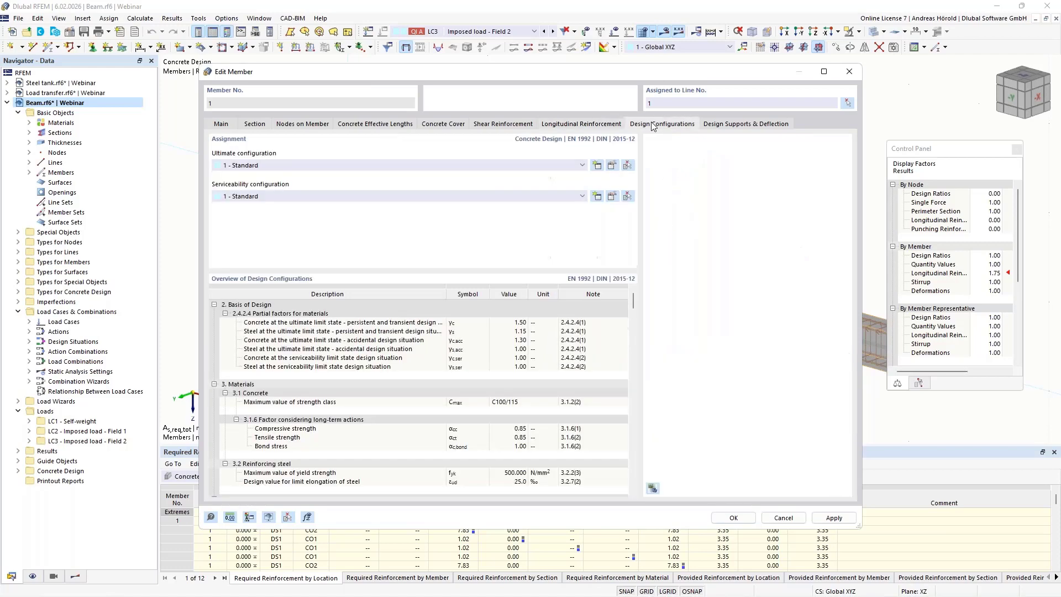
left_click(612, 167)
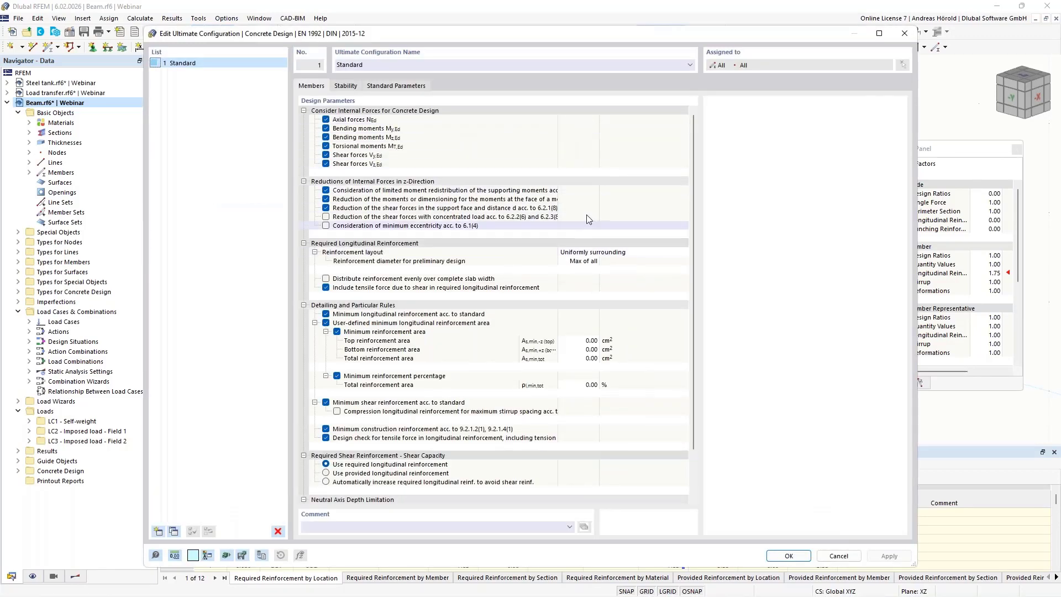
left_click(634, 254)
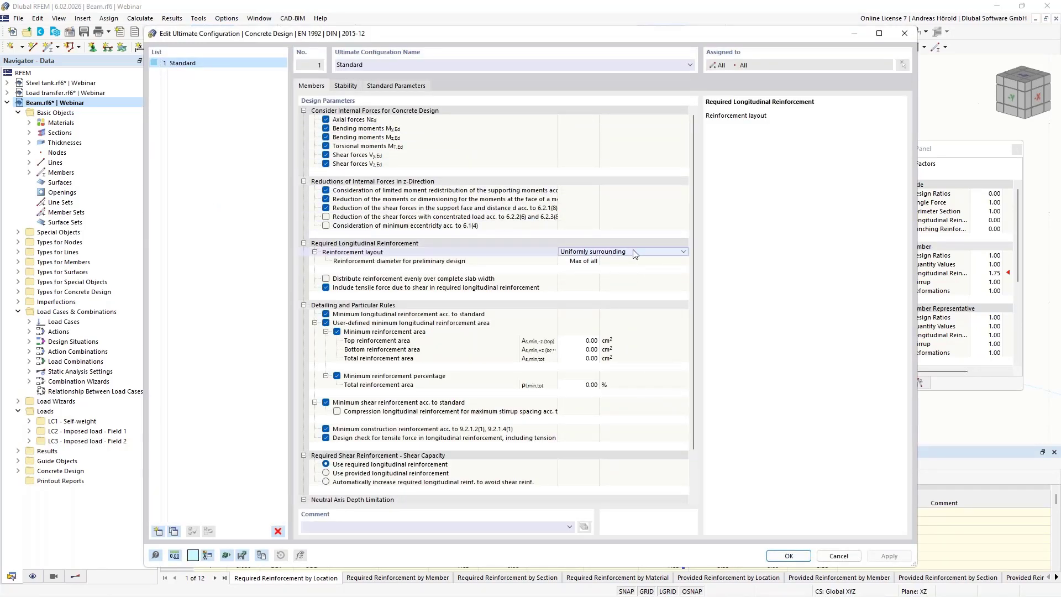
left_click(684, 255)
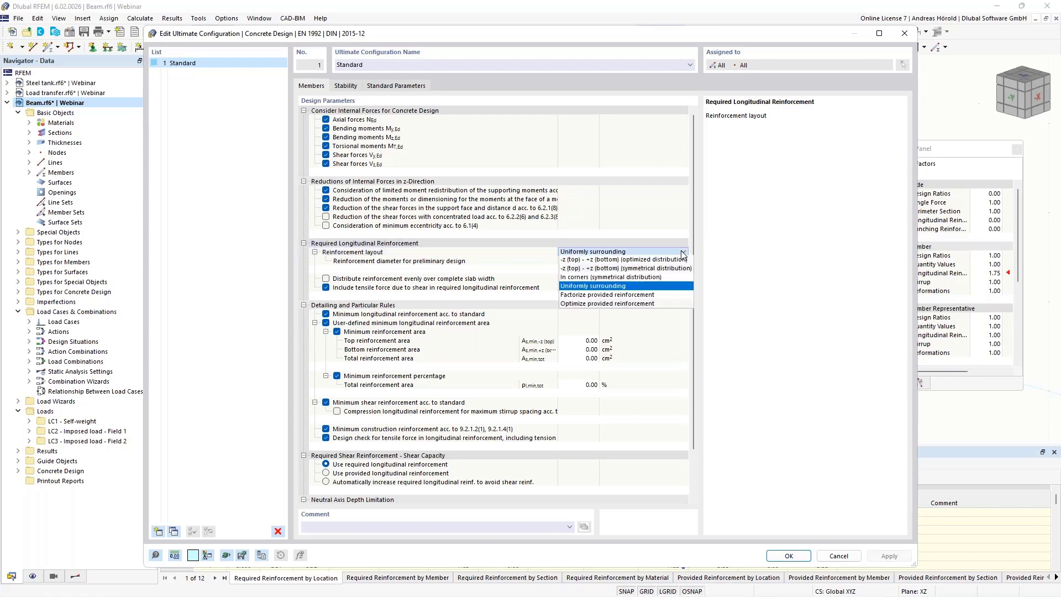
left_click(649, 269)
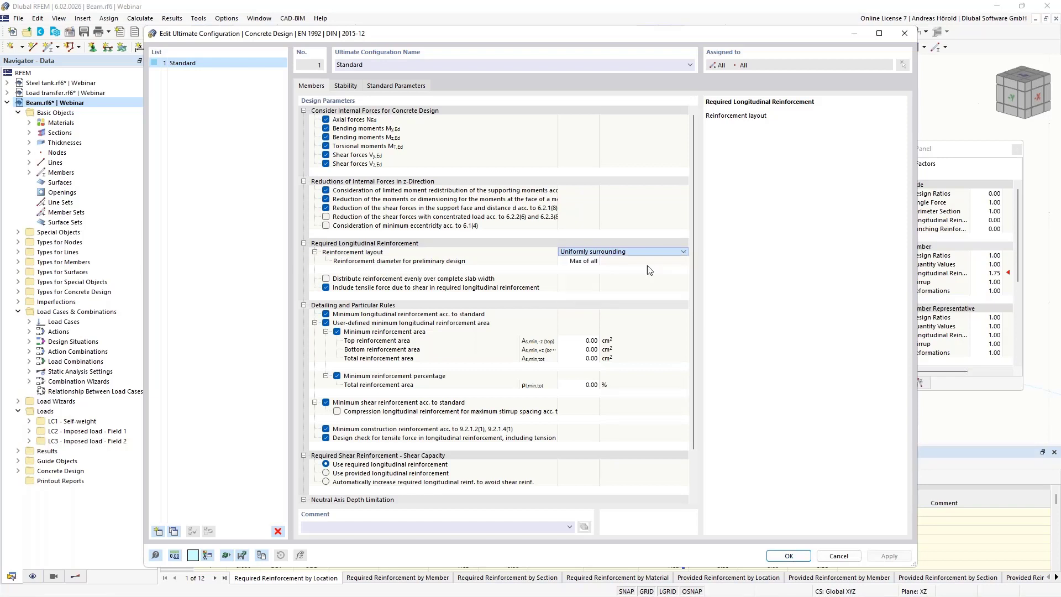
scroll(614, 290, "down", 2)
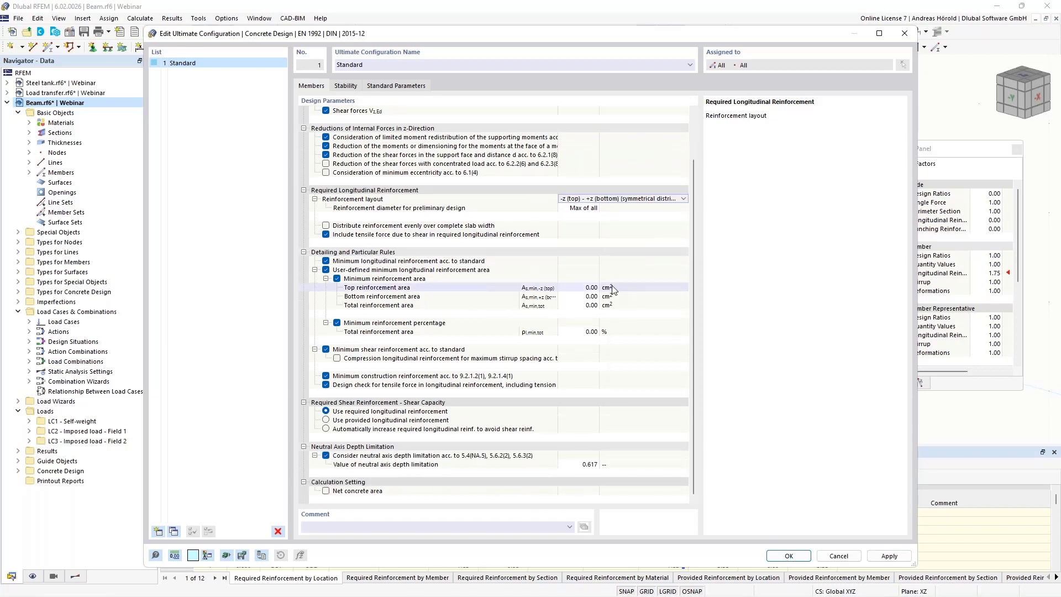
scroll(613, 290, "up", 2)
Step: Set the stability reinforcement layout to -z (top) - +z (bottom) (symmetrical distribution) as well and accept the ultimate configuration
left_click(344, 86)
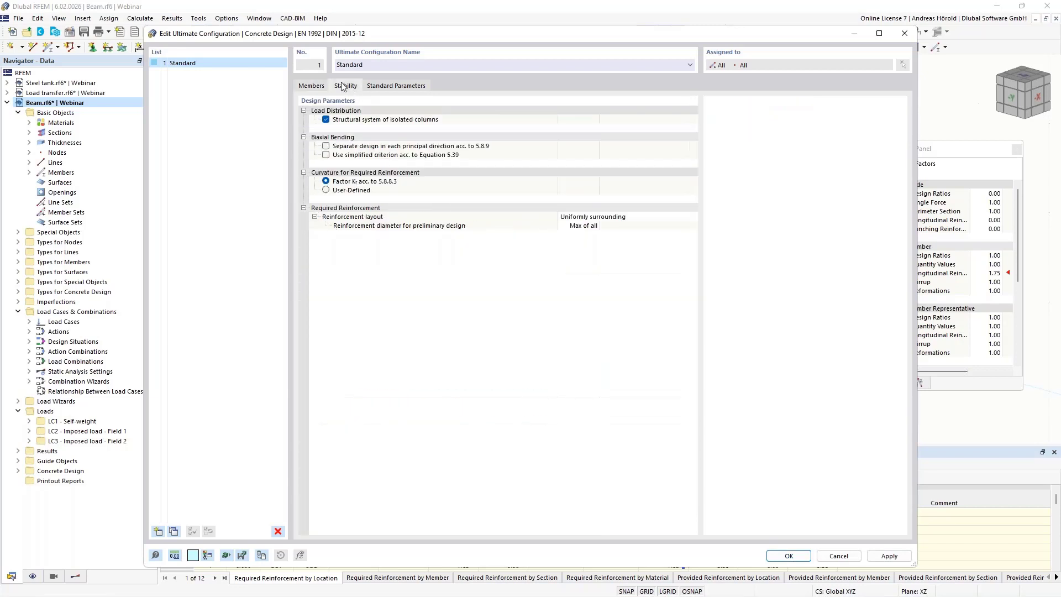
left_click(602, 217)
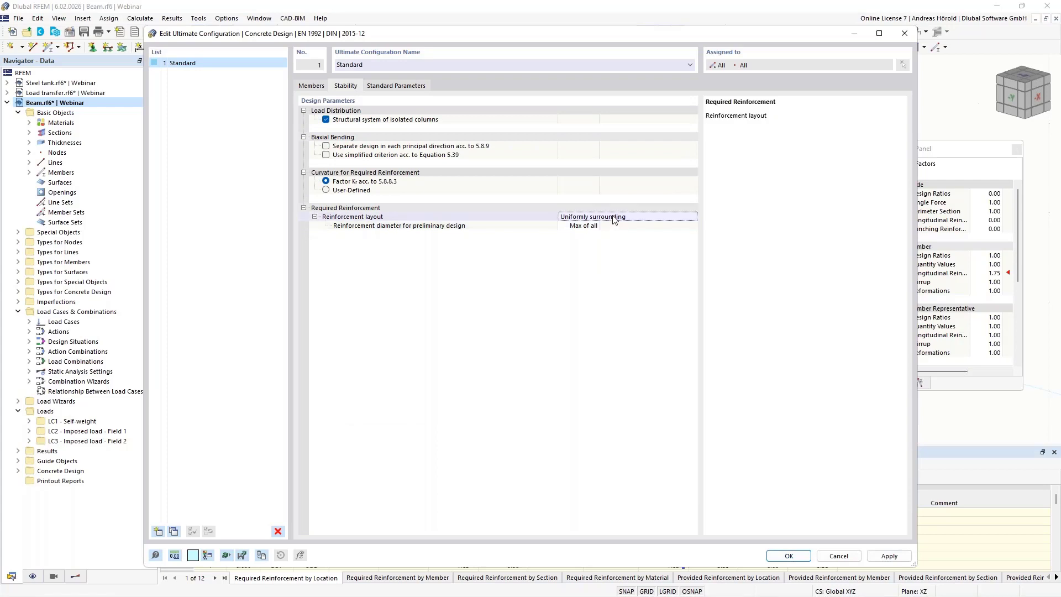
left_click(684, 220)
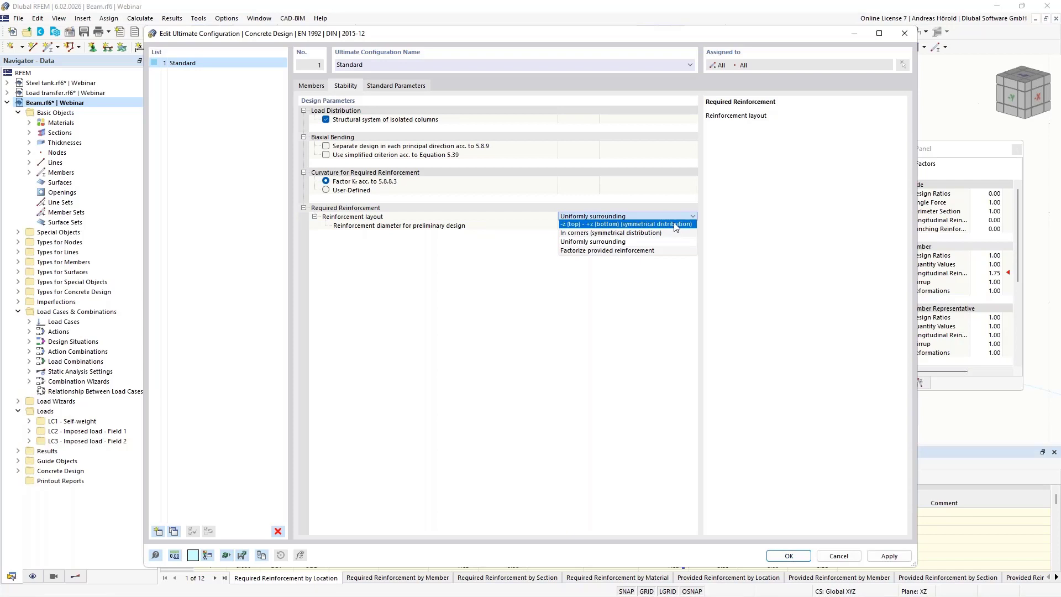
left_click(674, 225)
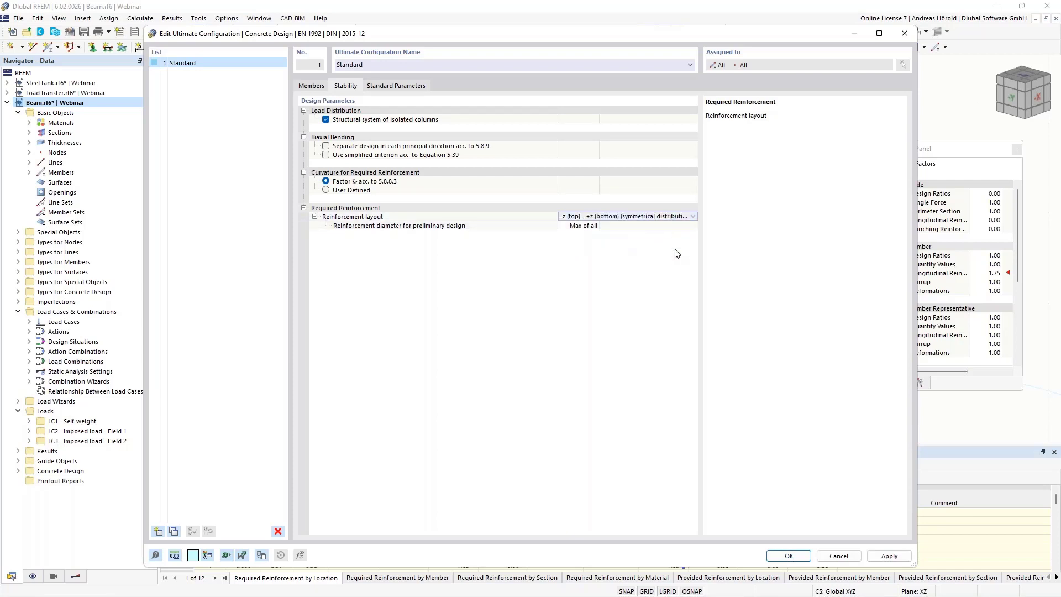
left_click(789, 556)
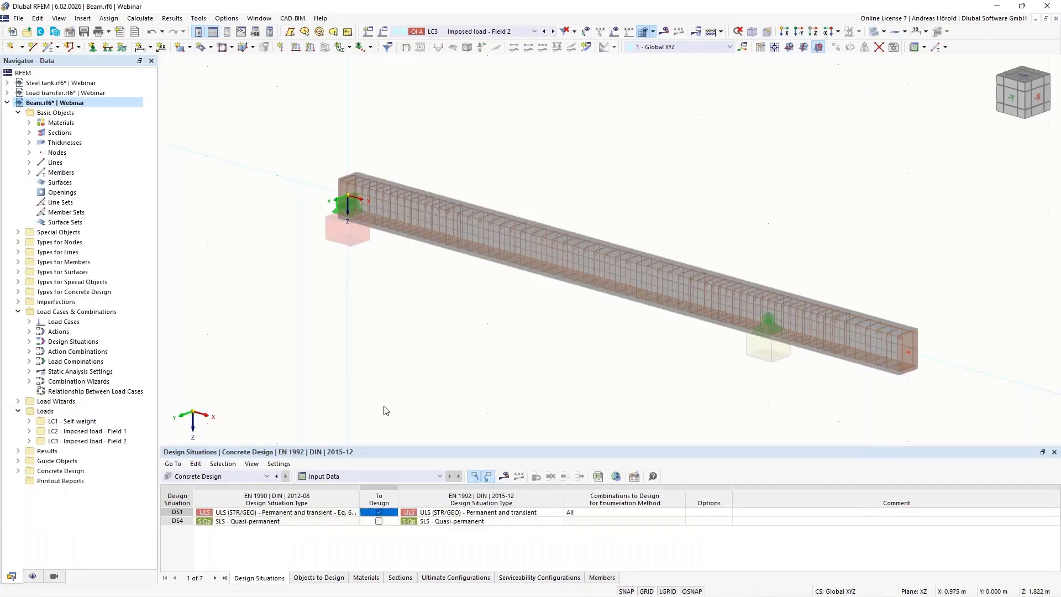
Step: Run the Concrete Design calculation and show the Reinforcement on Members results in an enlarged table
left_click(504, 479)
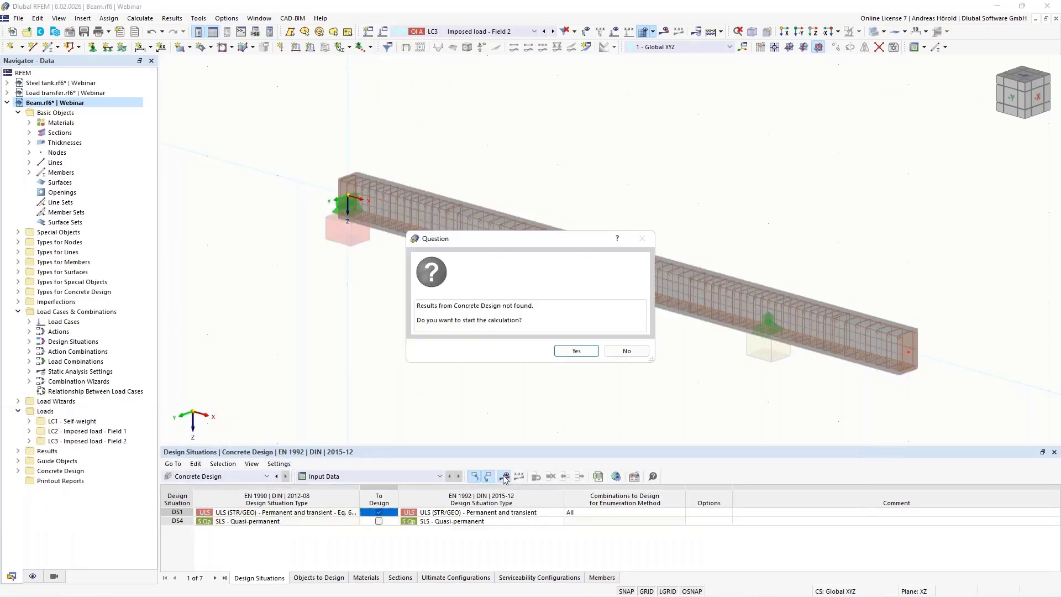
left_click(567, 352)
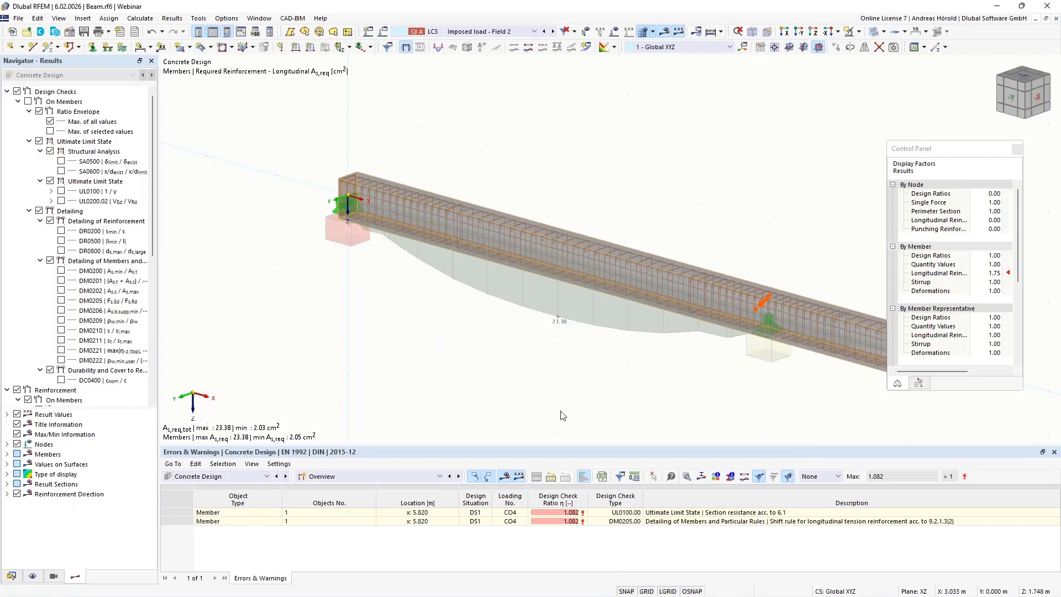
left_click(374, 477)
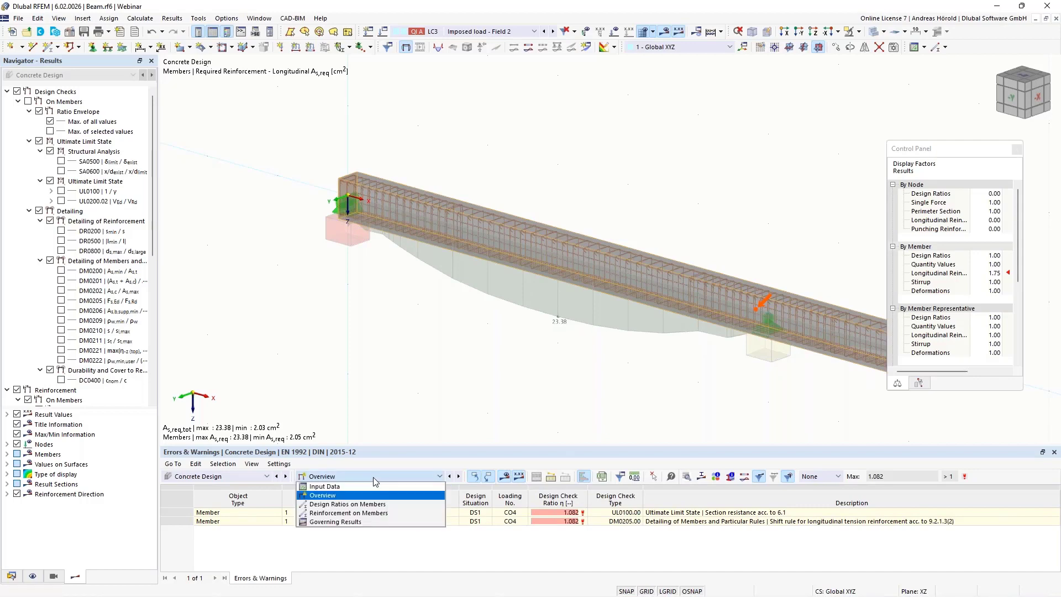
left_click(376, 514)
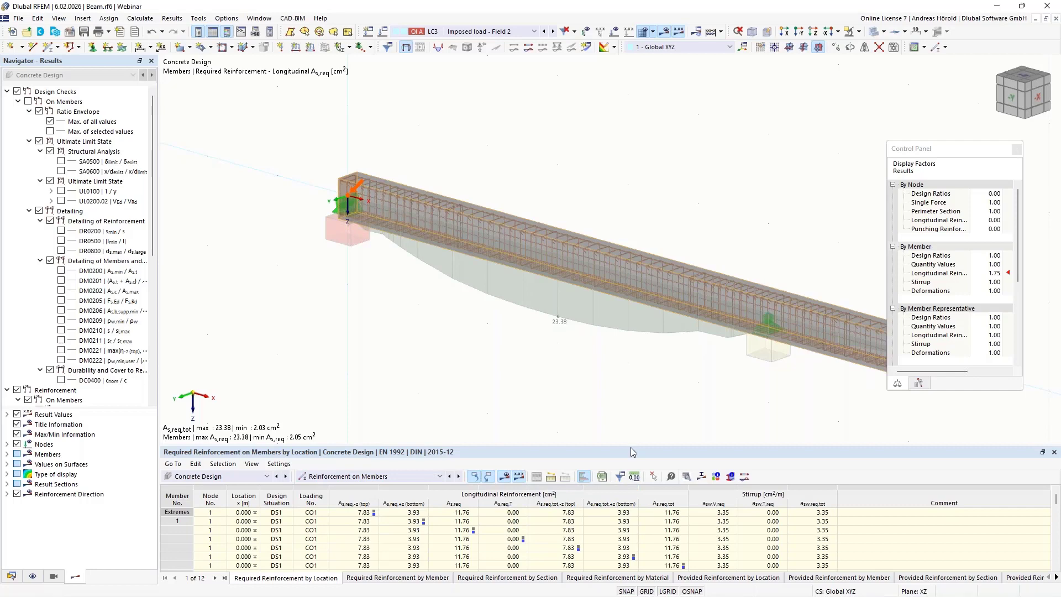
left_click_drag(630, 441, 626, 357)
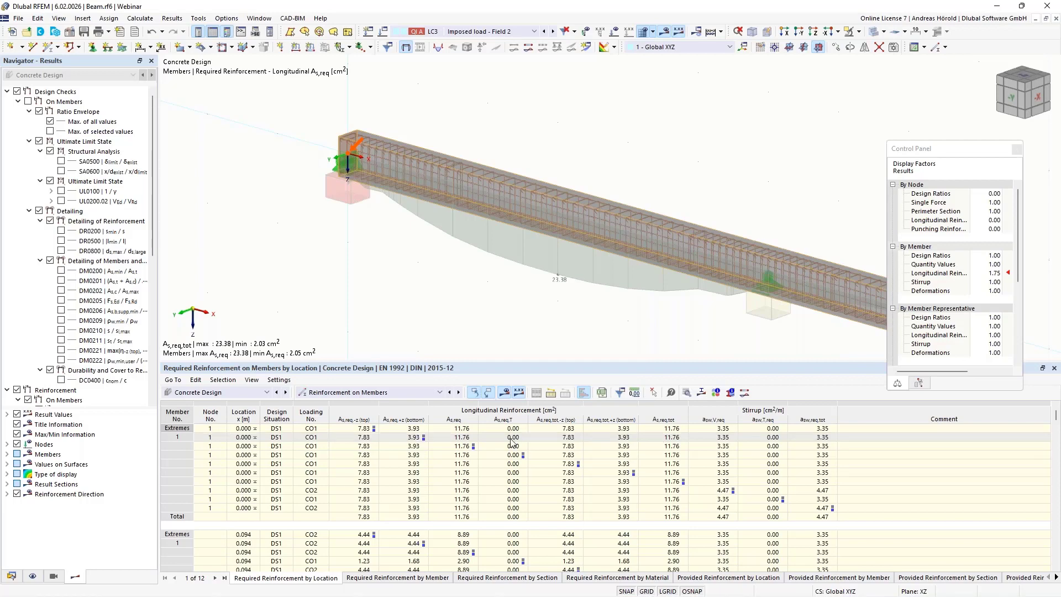
Step: Switch to Chrome and open the September 2022 Most Frequently Asked Questions webinar from the Dlubal Webinars page
mouse_move(302, 596)
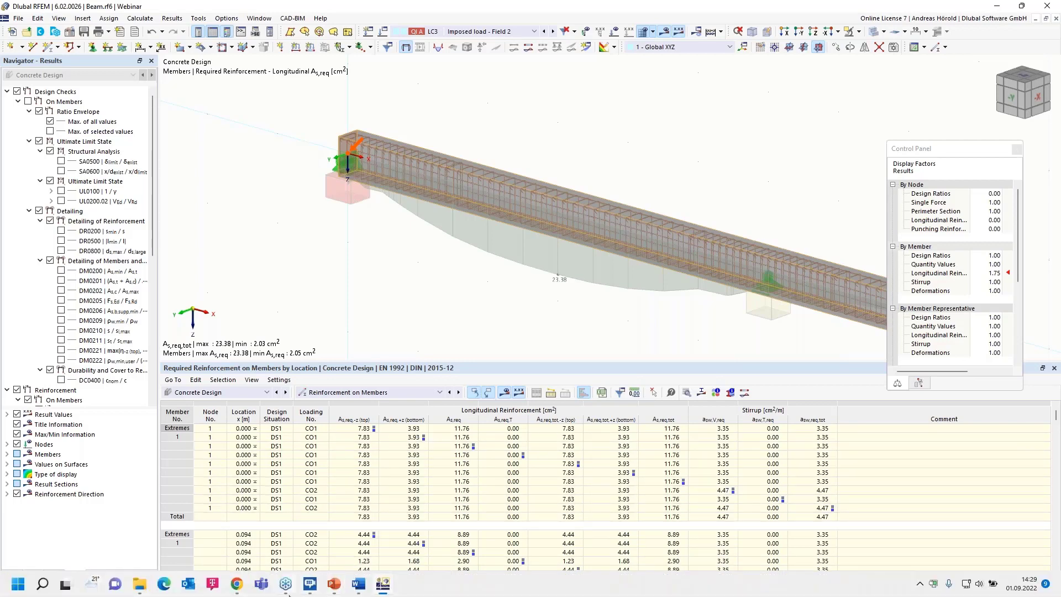
left_click(239, 585)
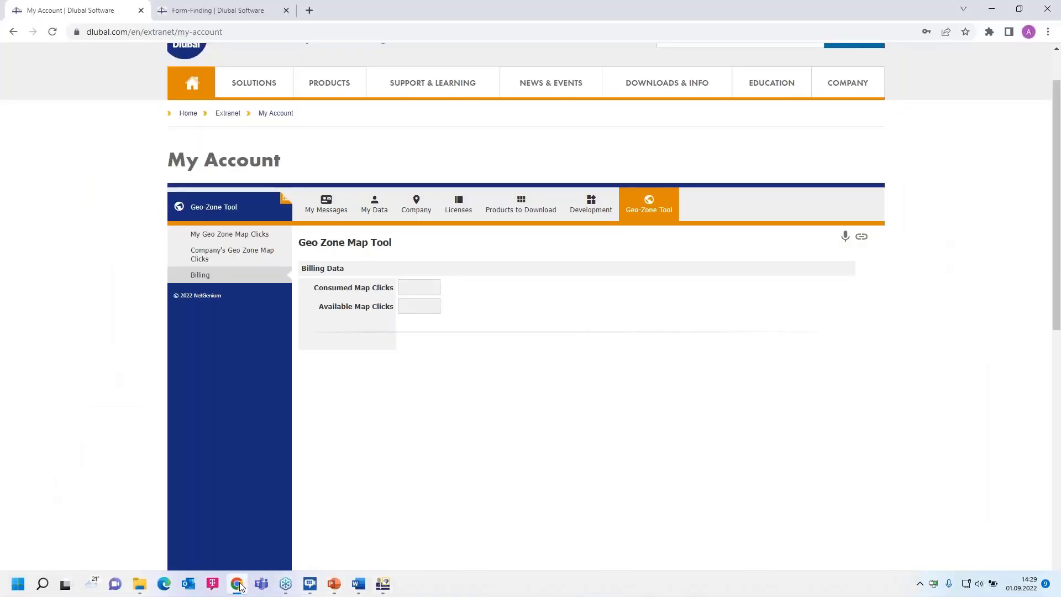
left_click(218, 10)
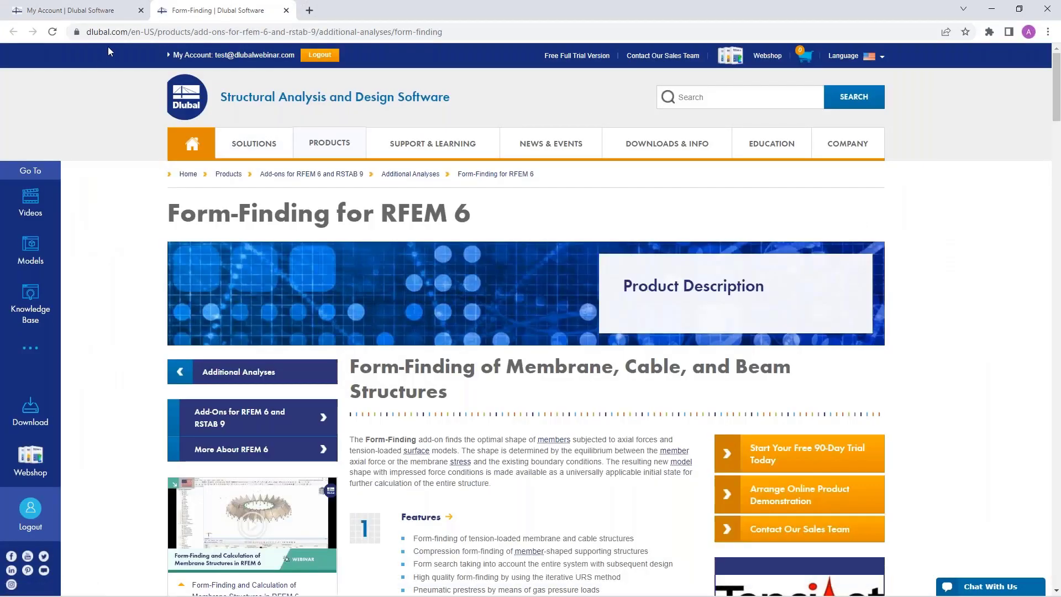
mouse_move(558, 142)
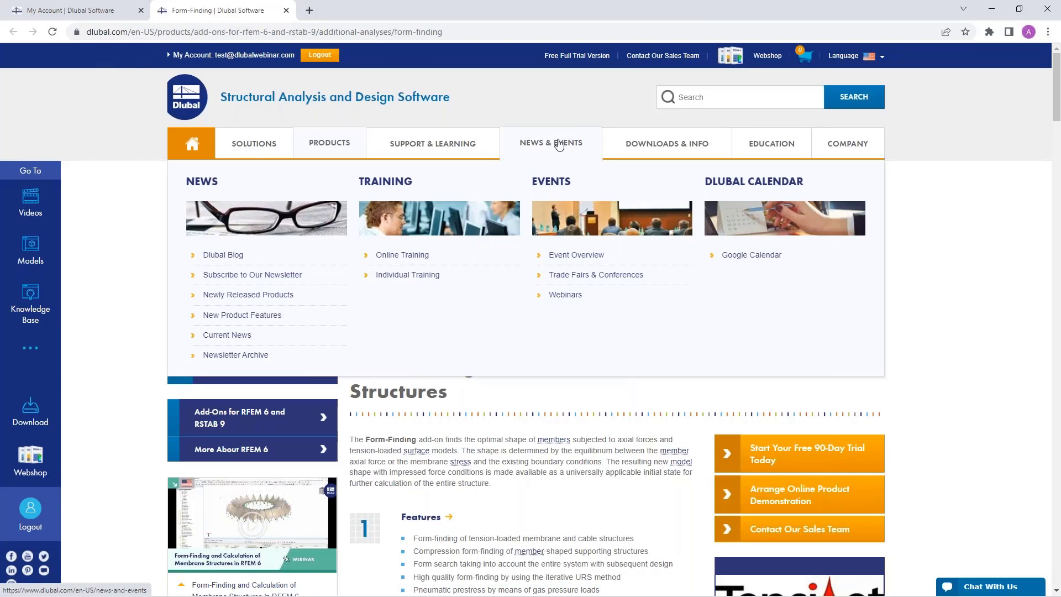
left_click(565, 296)
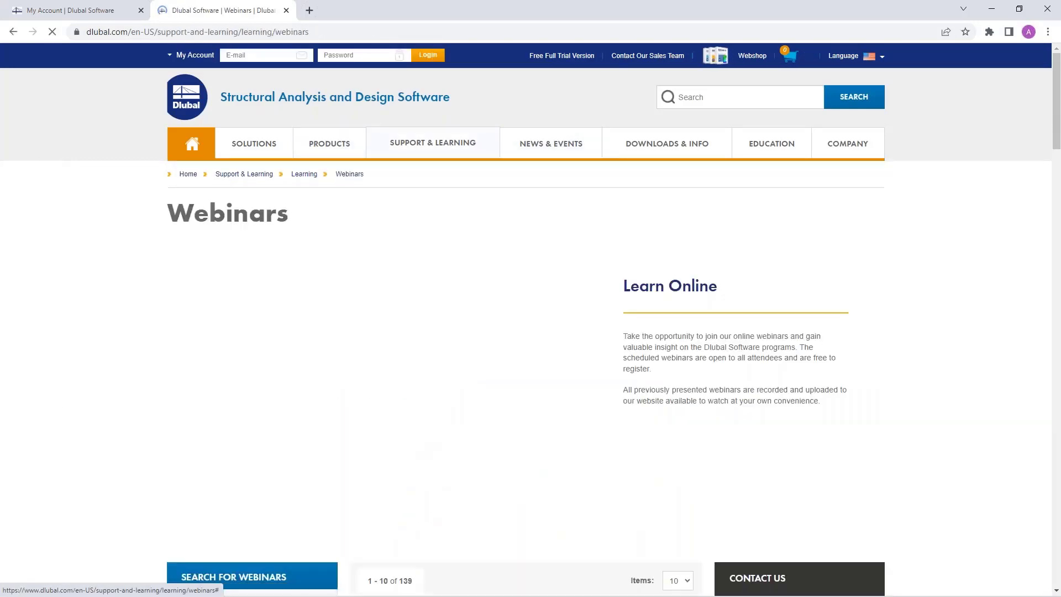
scroll(565, 299, "down", 5)
scroll(526, 288, "down", 1)
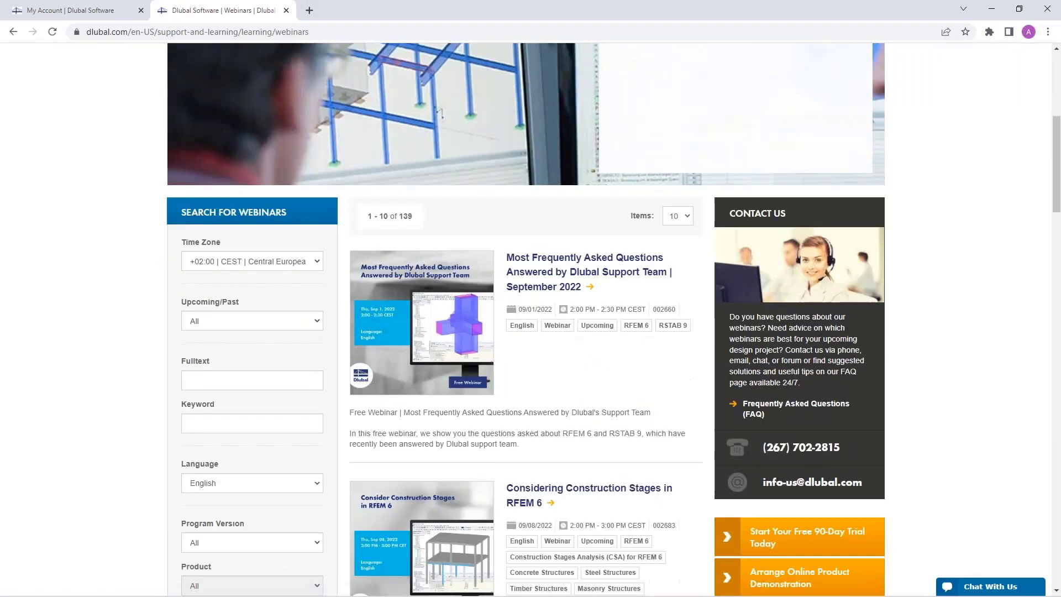
left_click(540, 260)
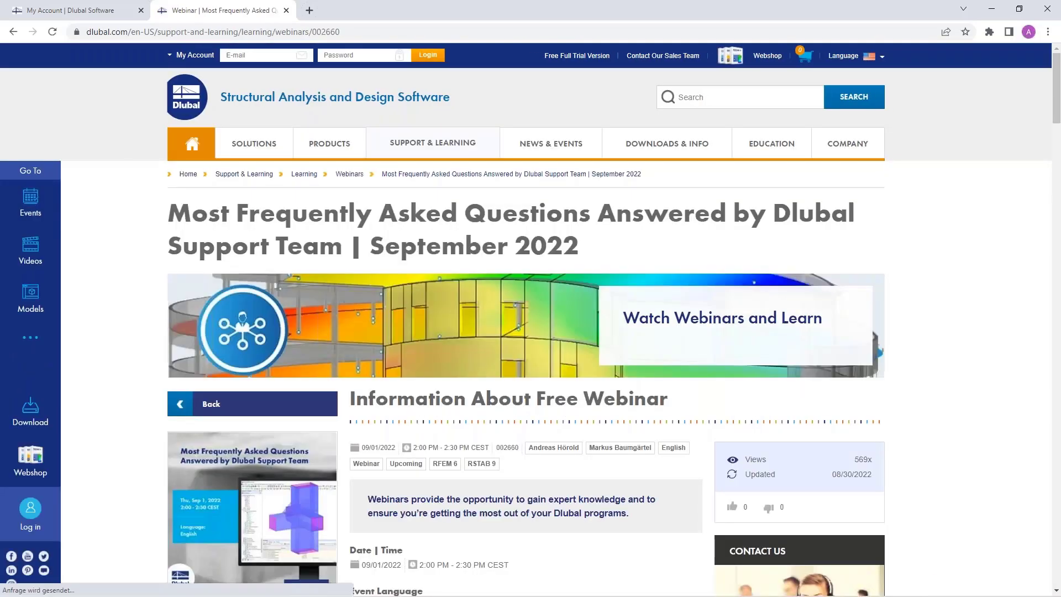
Step: Look through the webinar page, including its content description and the Models to Download section
scroll(540, 260, "down", 4)
scroll(554, 370, "down", 1)
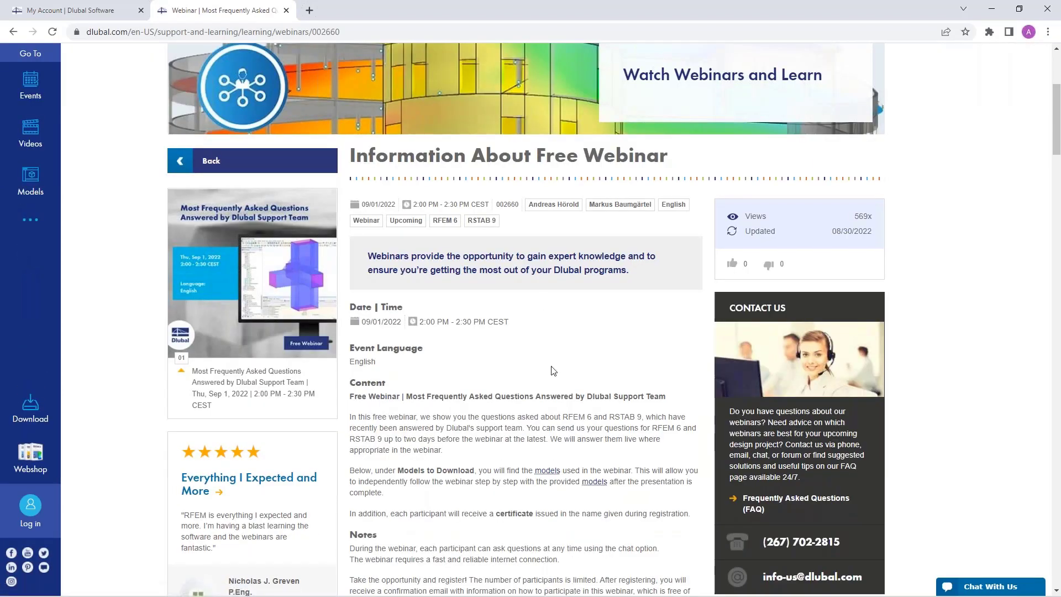
scroll(528, 459, "down", 2)
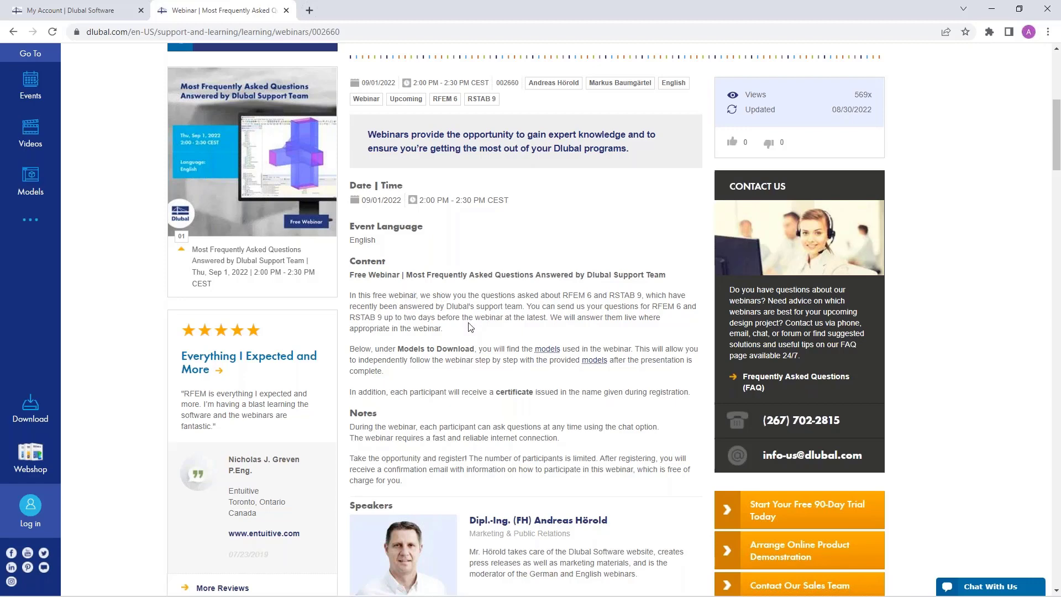
scroll(470, 328, "down", 15)
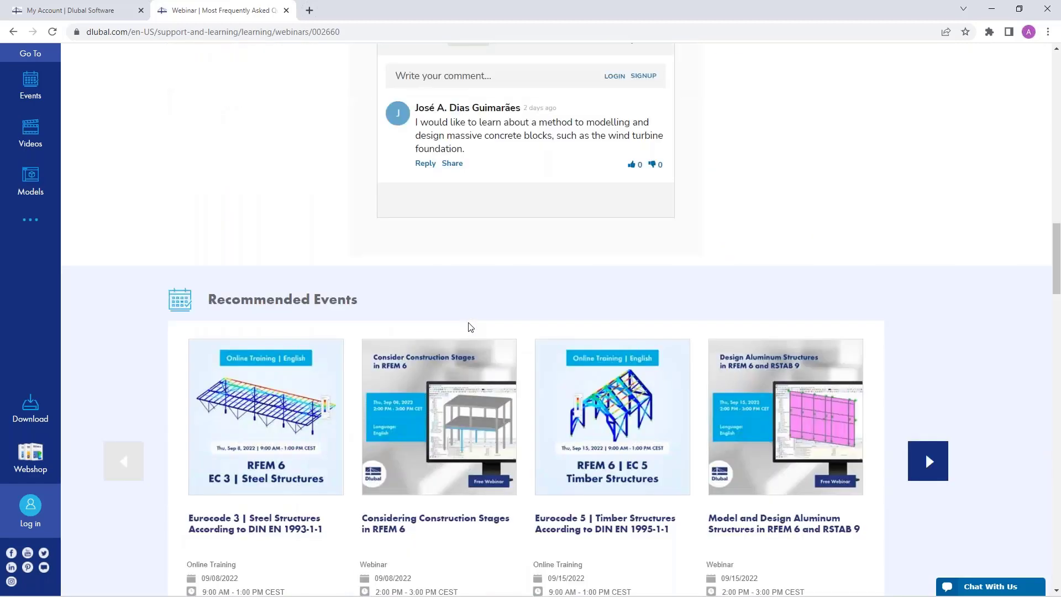
scroll(470, 327, "down", 14)
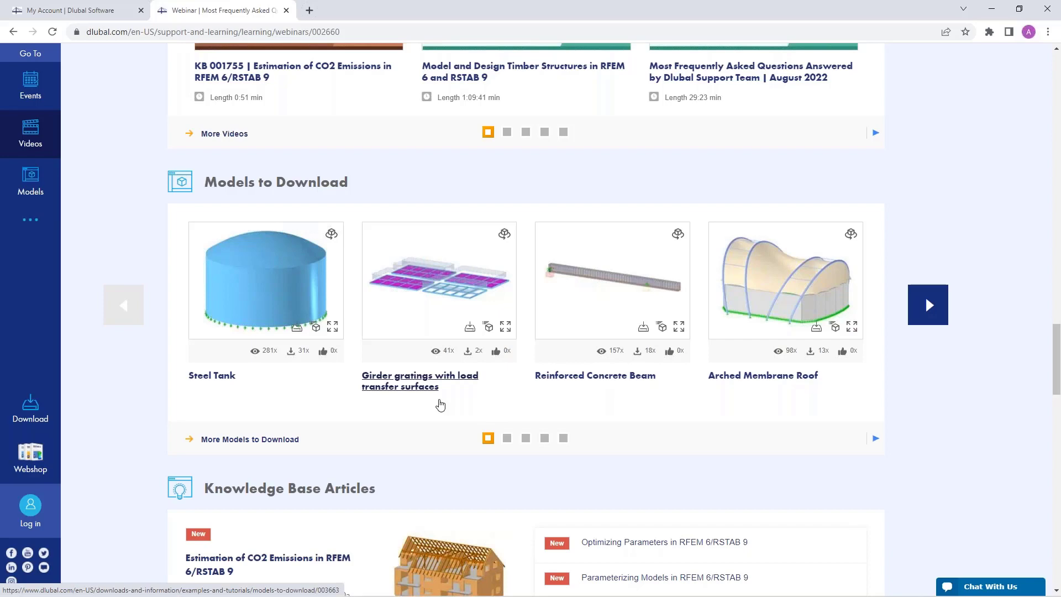
scroll(440, 405, "up", 20)
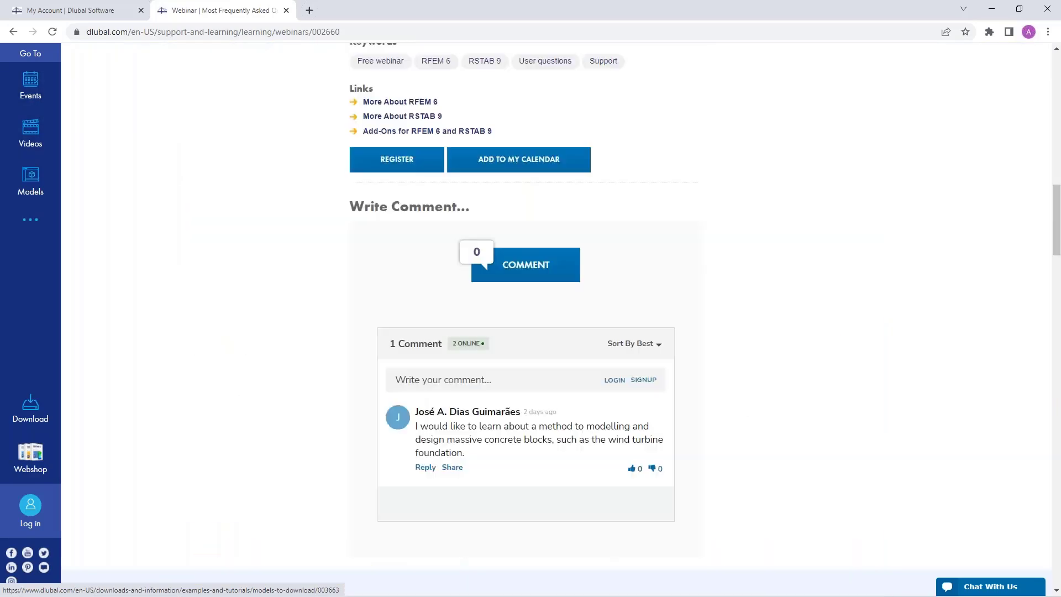
scroll(516, 231, "up", 15)
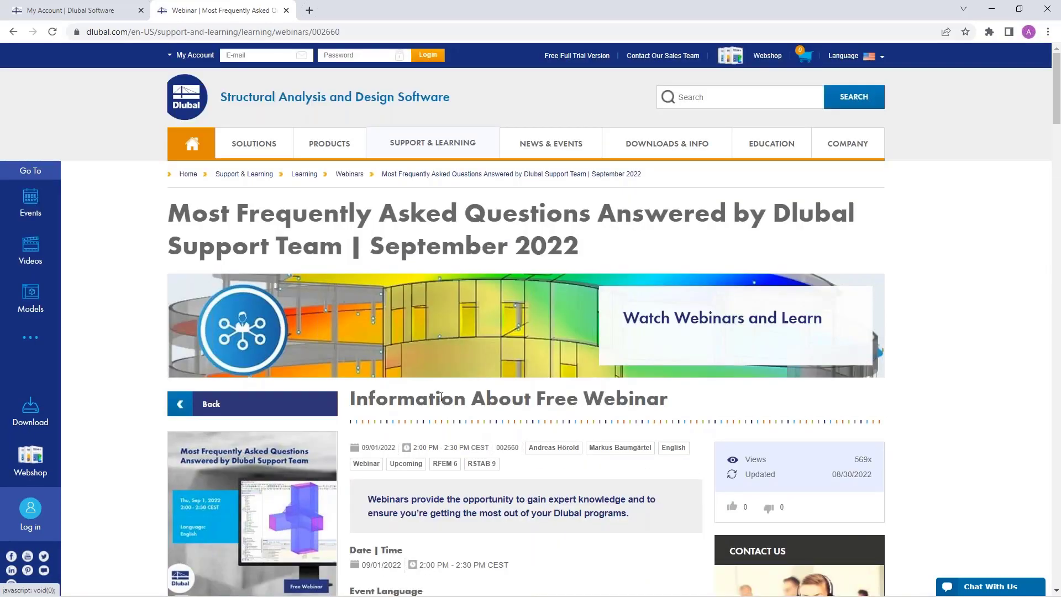
Step: Open the Free Full Trial Version page and look through the RFEM 6, RSTAB 9, RSECTION 1 and RWIND 2 downloads
left_click(575, 56)
scroll(541, 200, "down", 3)
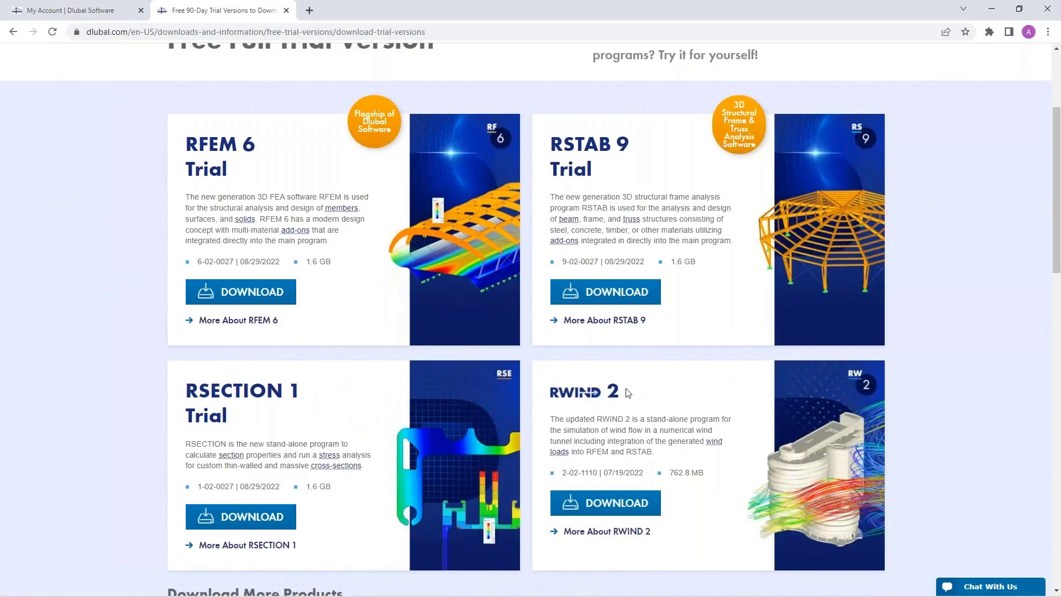
scroll(605, 393, "down", 1)
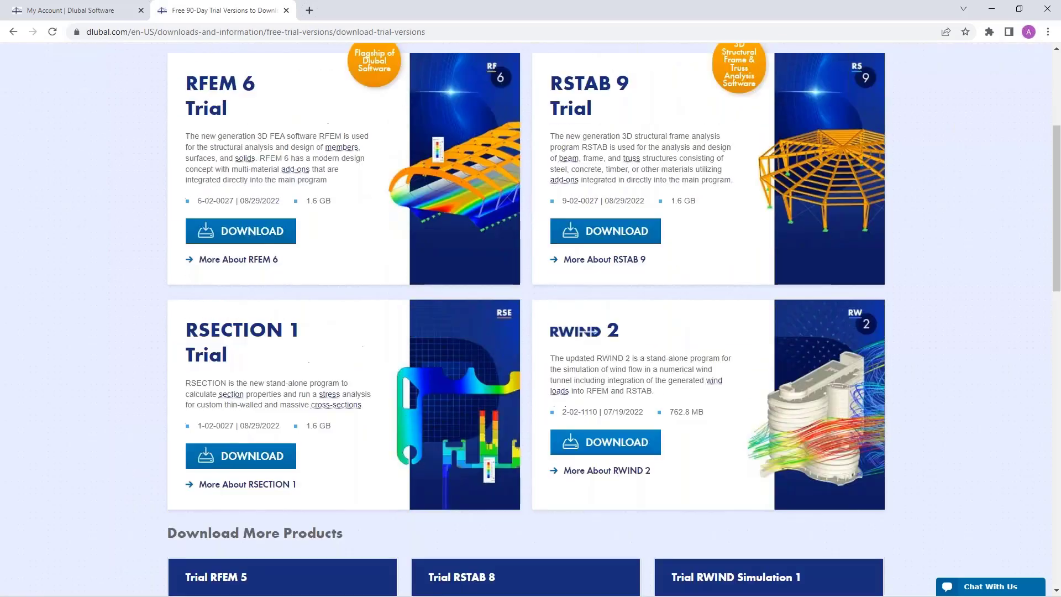
scroll(605, 394, "up", 3)
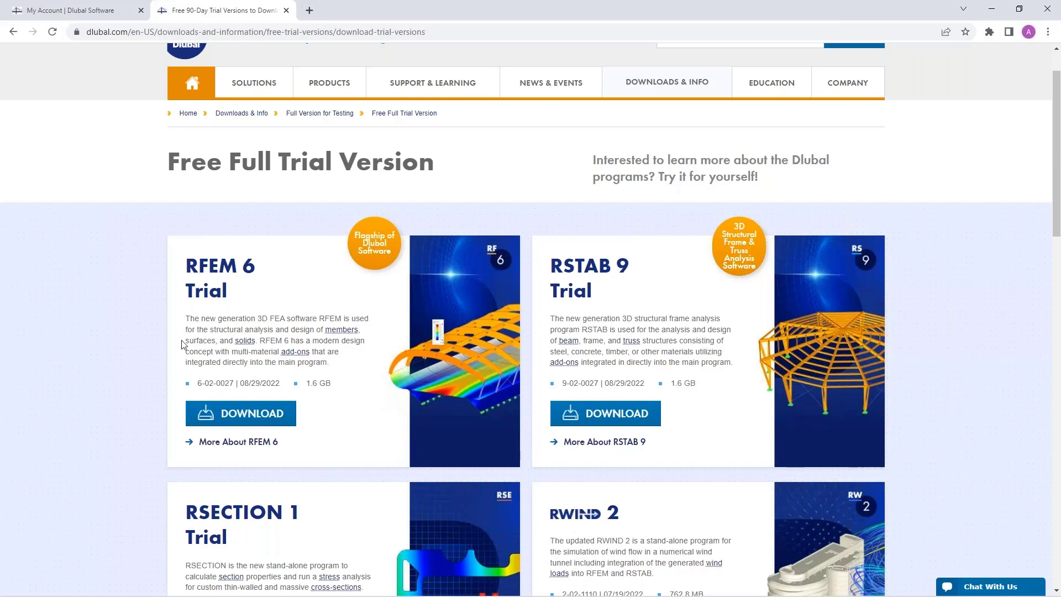
scroll(283, 316, "up", 1)
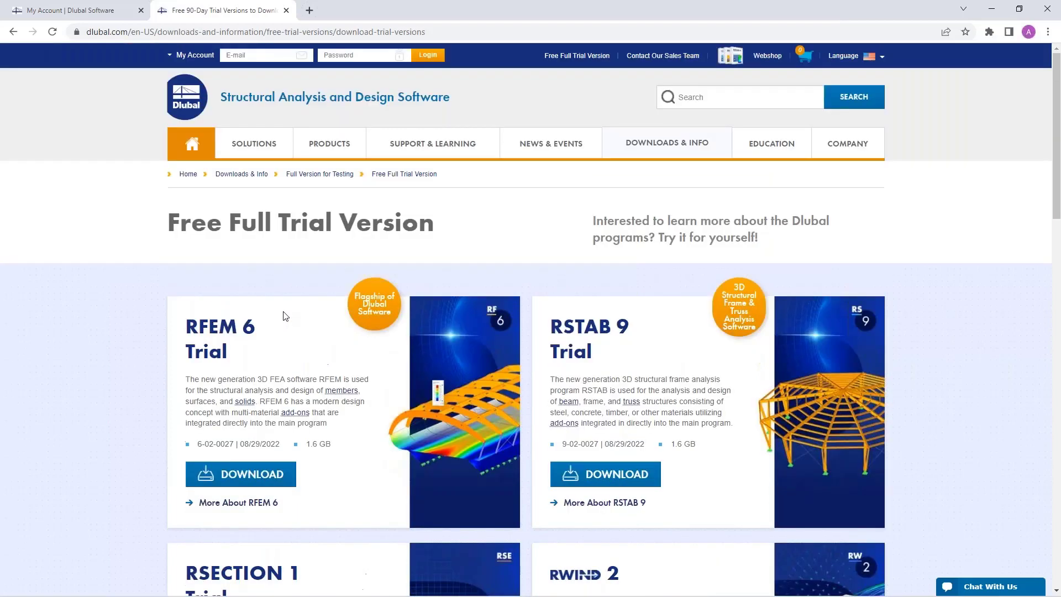